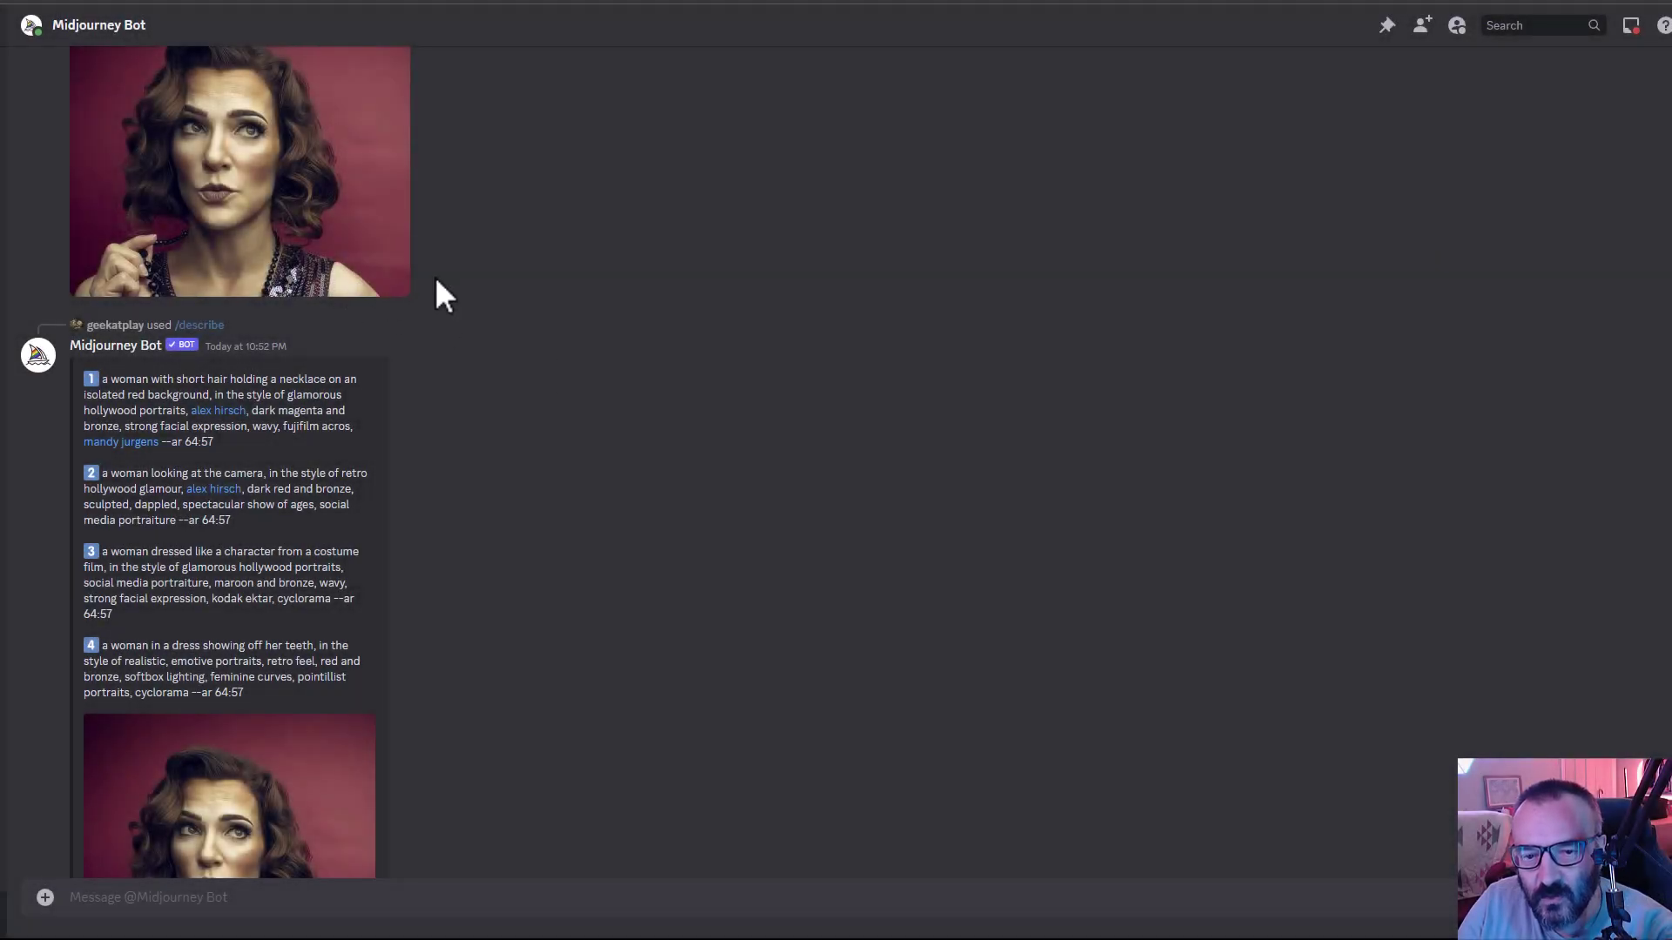
- Review the reference photo, its described prompts and the earlier portrait generations in the chat, then check the attachment options
{"action": "scroll", "coordinate": [630, 349], "scroll_direction": "up", "scroll_amount": 1}
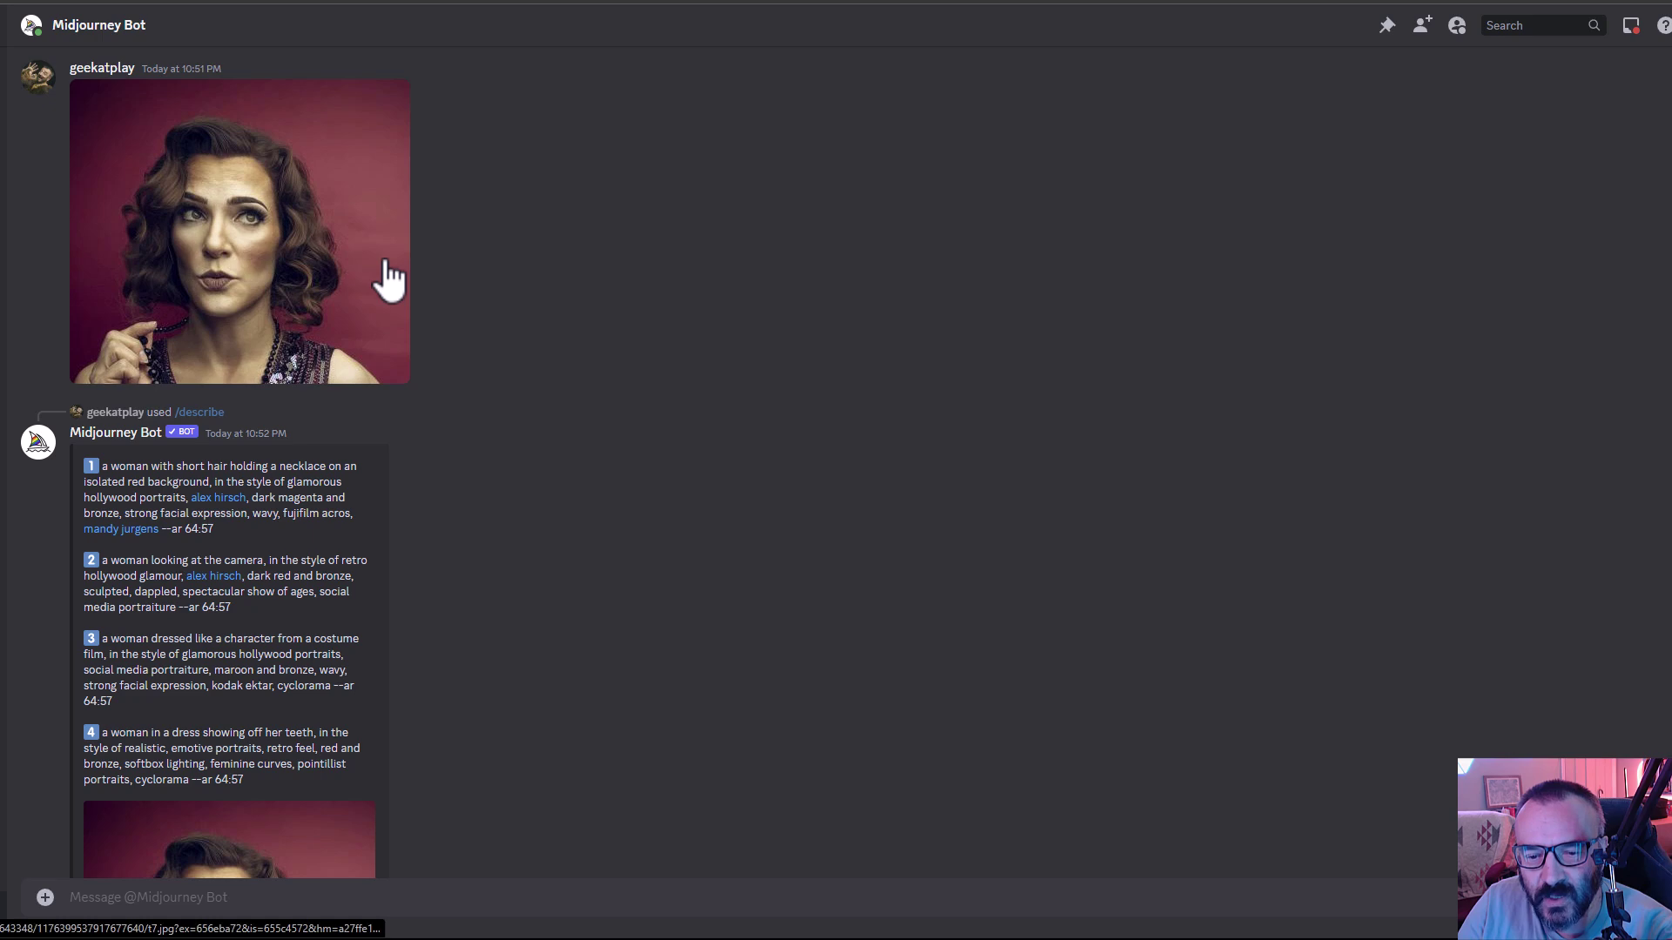
{"action": "scroll", "coordinate": [552, 578], "scroll_direction": "down", "scroll_amount": 8}
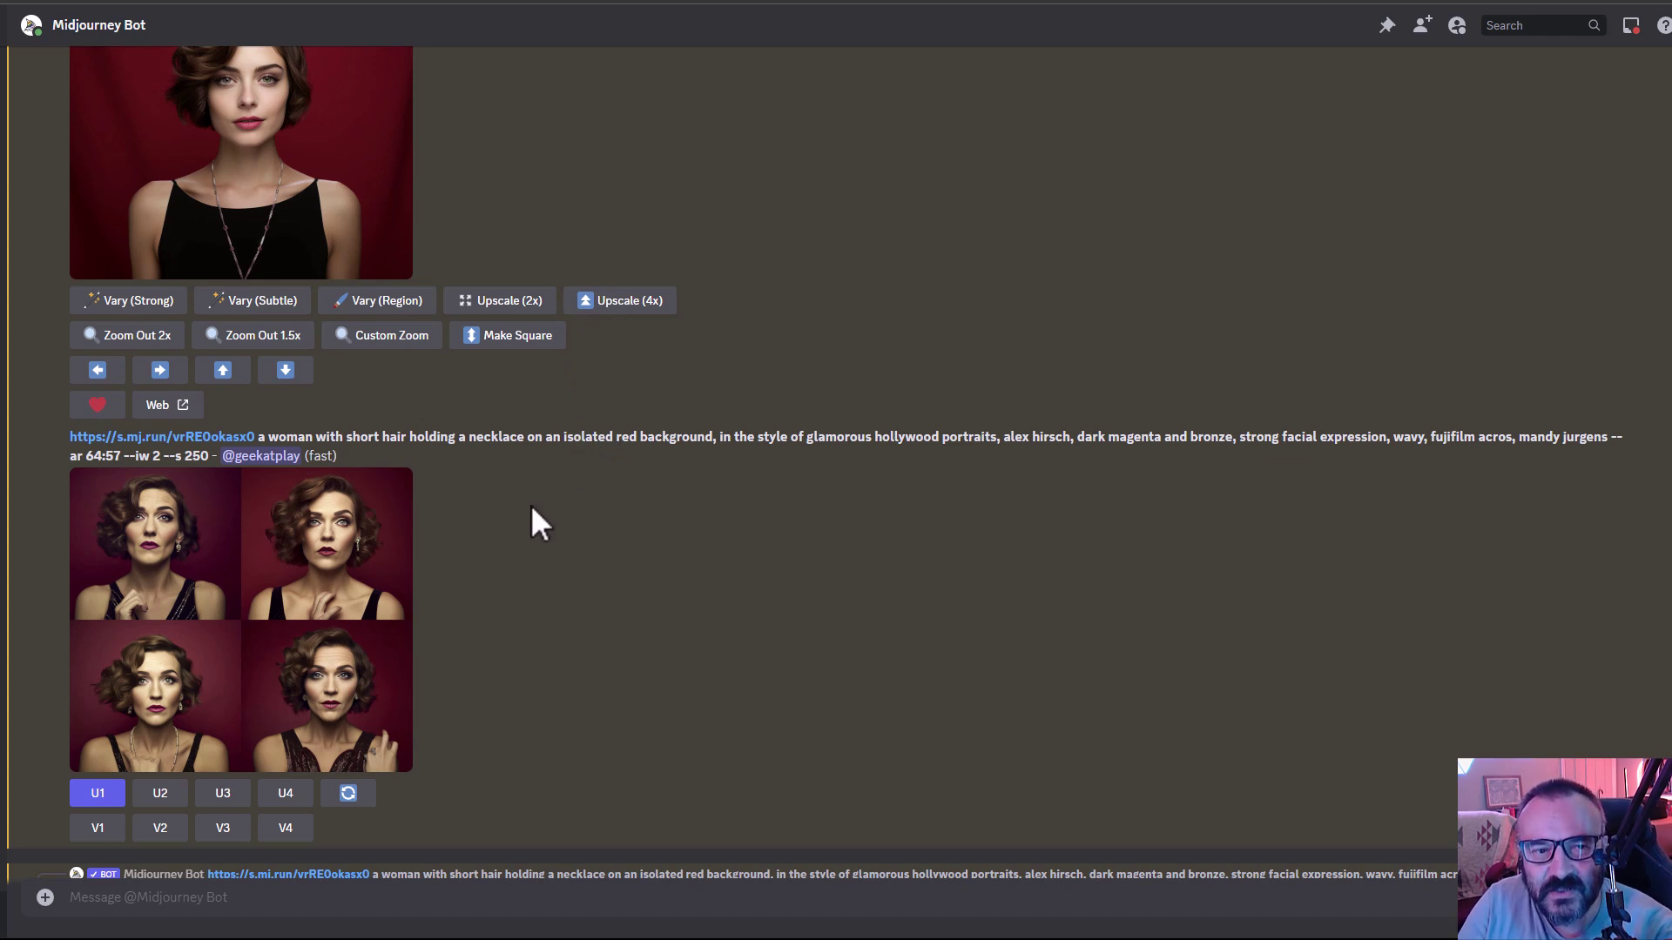
{"action": "scroll", "coordinate": [557, 566], "scroll_direction": "up", "scroll_amount": 15}
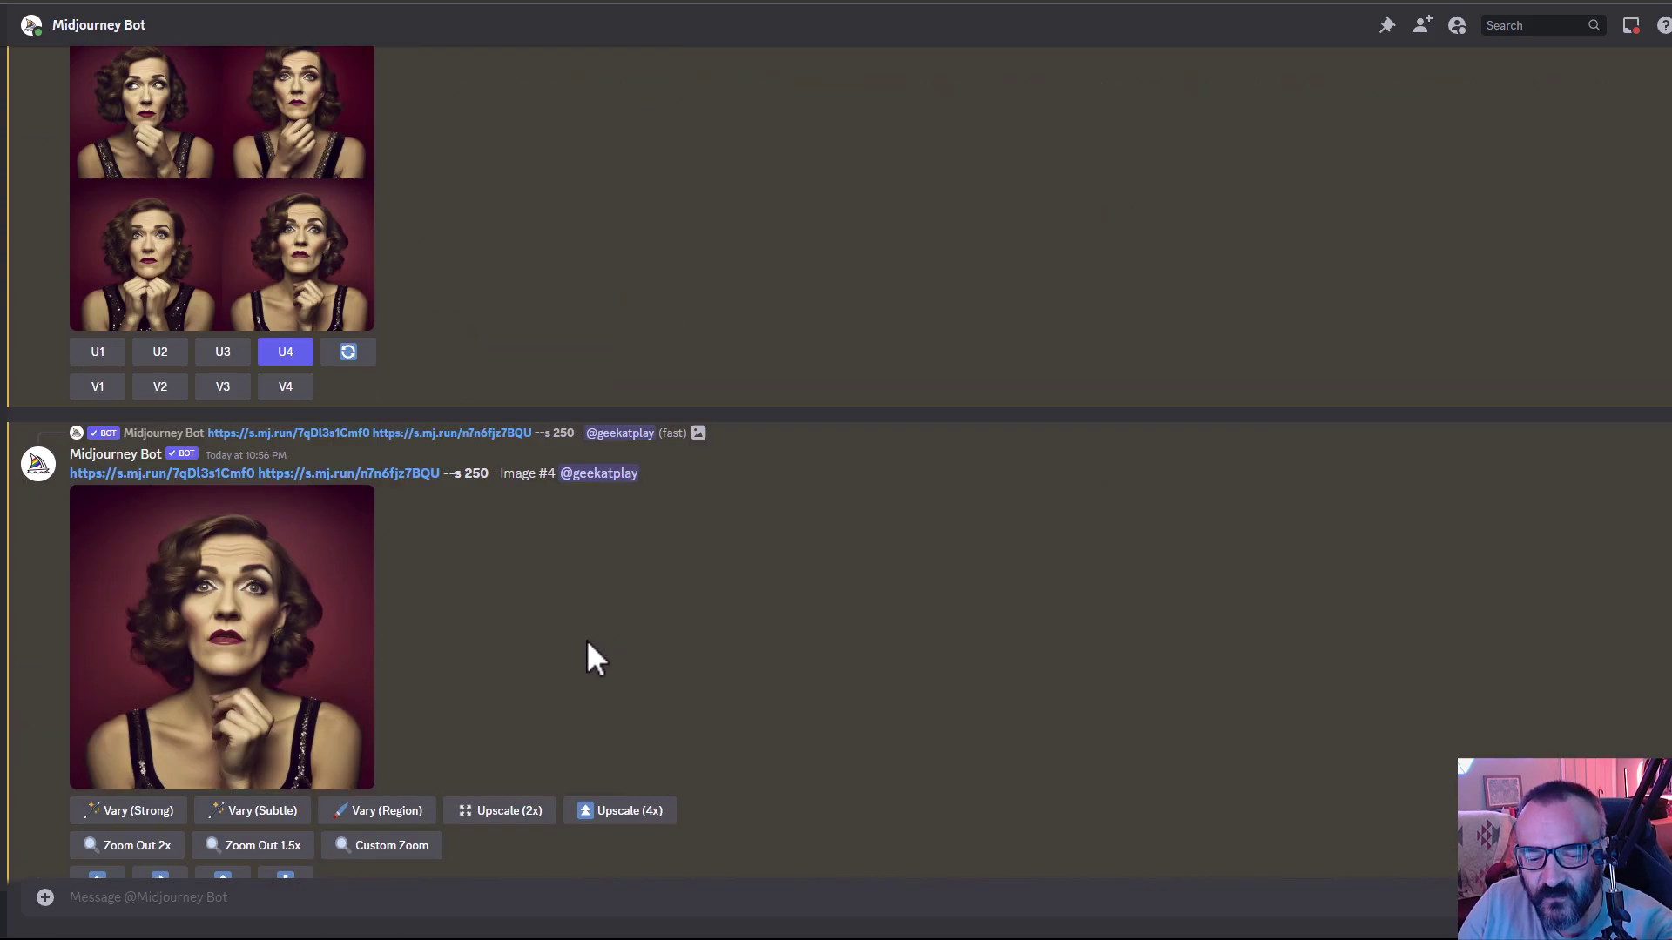
{"action": "scroll", "coordinate": [584, 644], "scroll_direction": "down", "scroll_amount": 15}
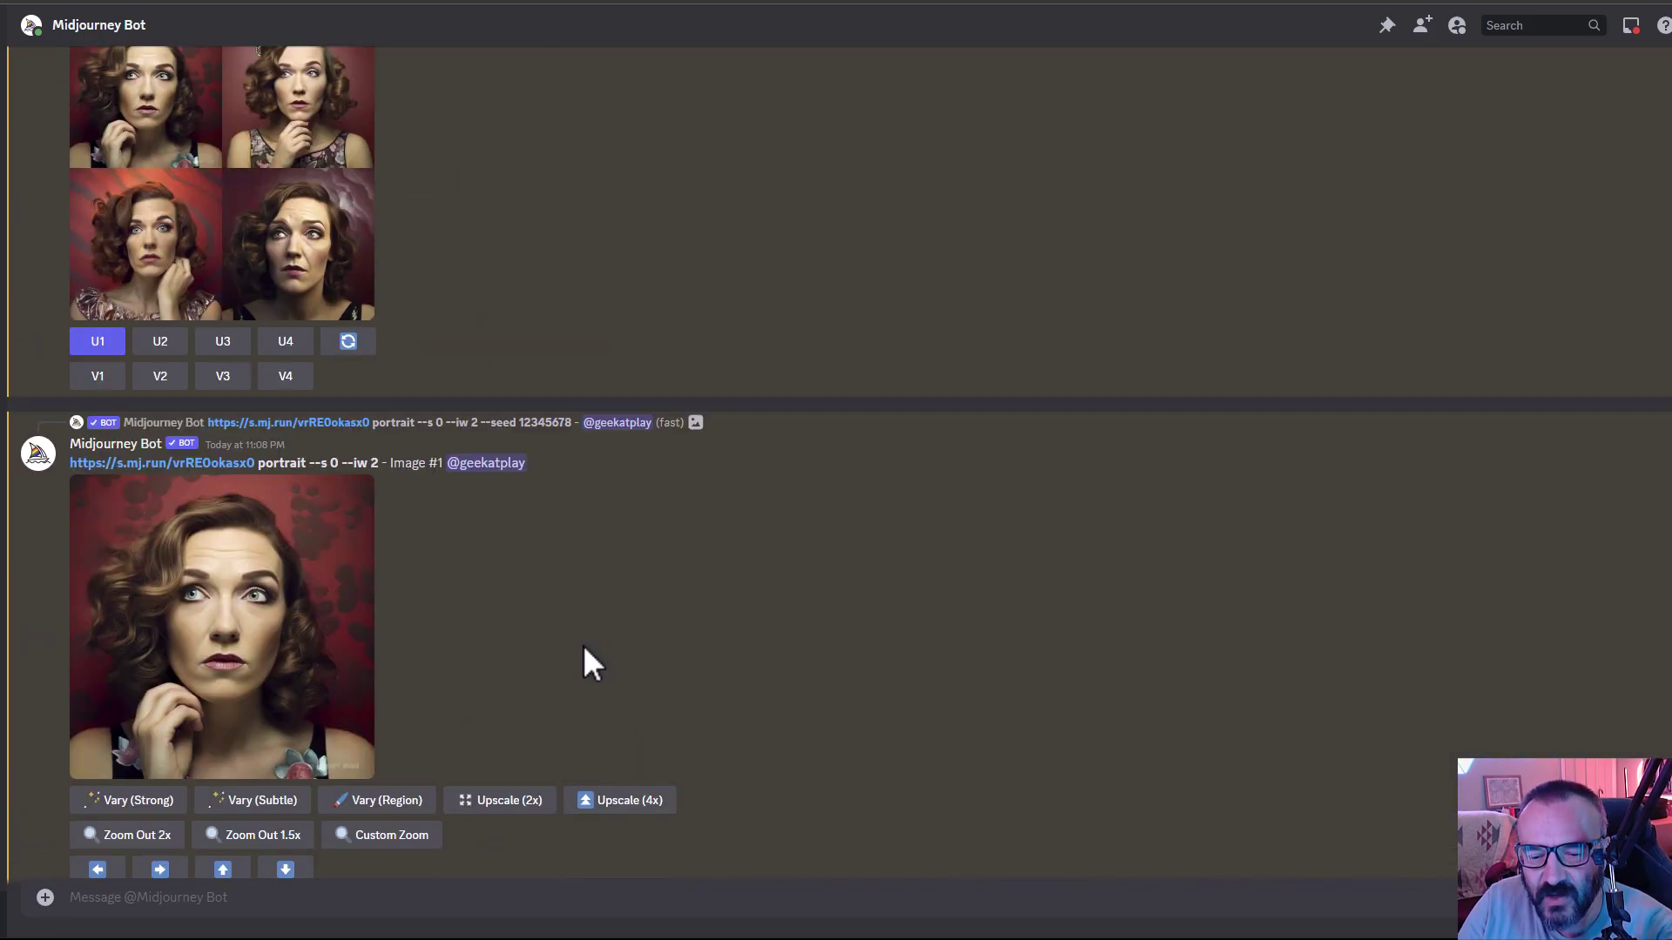
{"action": "scroll", "coordinate": [312, 565], "scroll_direction": "down", "scroll_amount": 10}
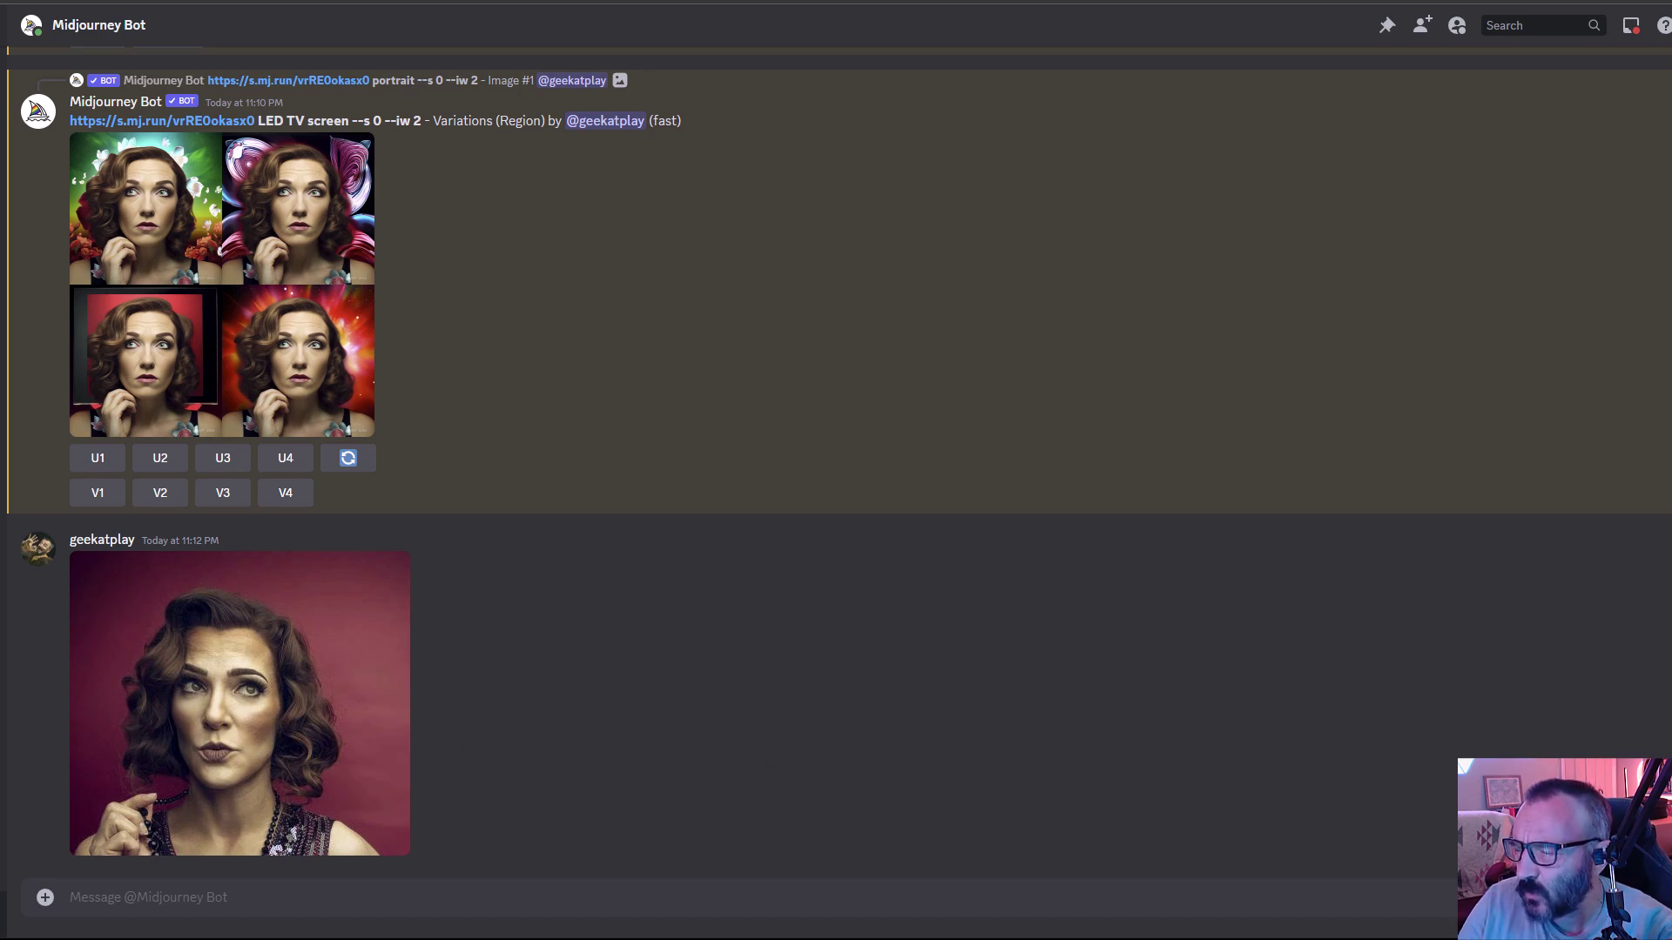
{"action": "left_click_drag", "start_coordinate": [470, 409], "coordinate": [1132, 487]}
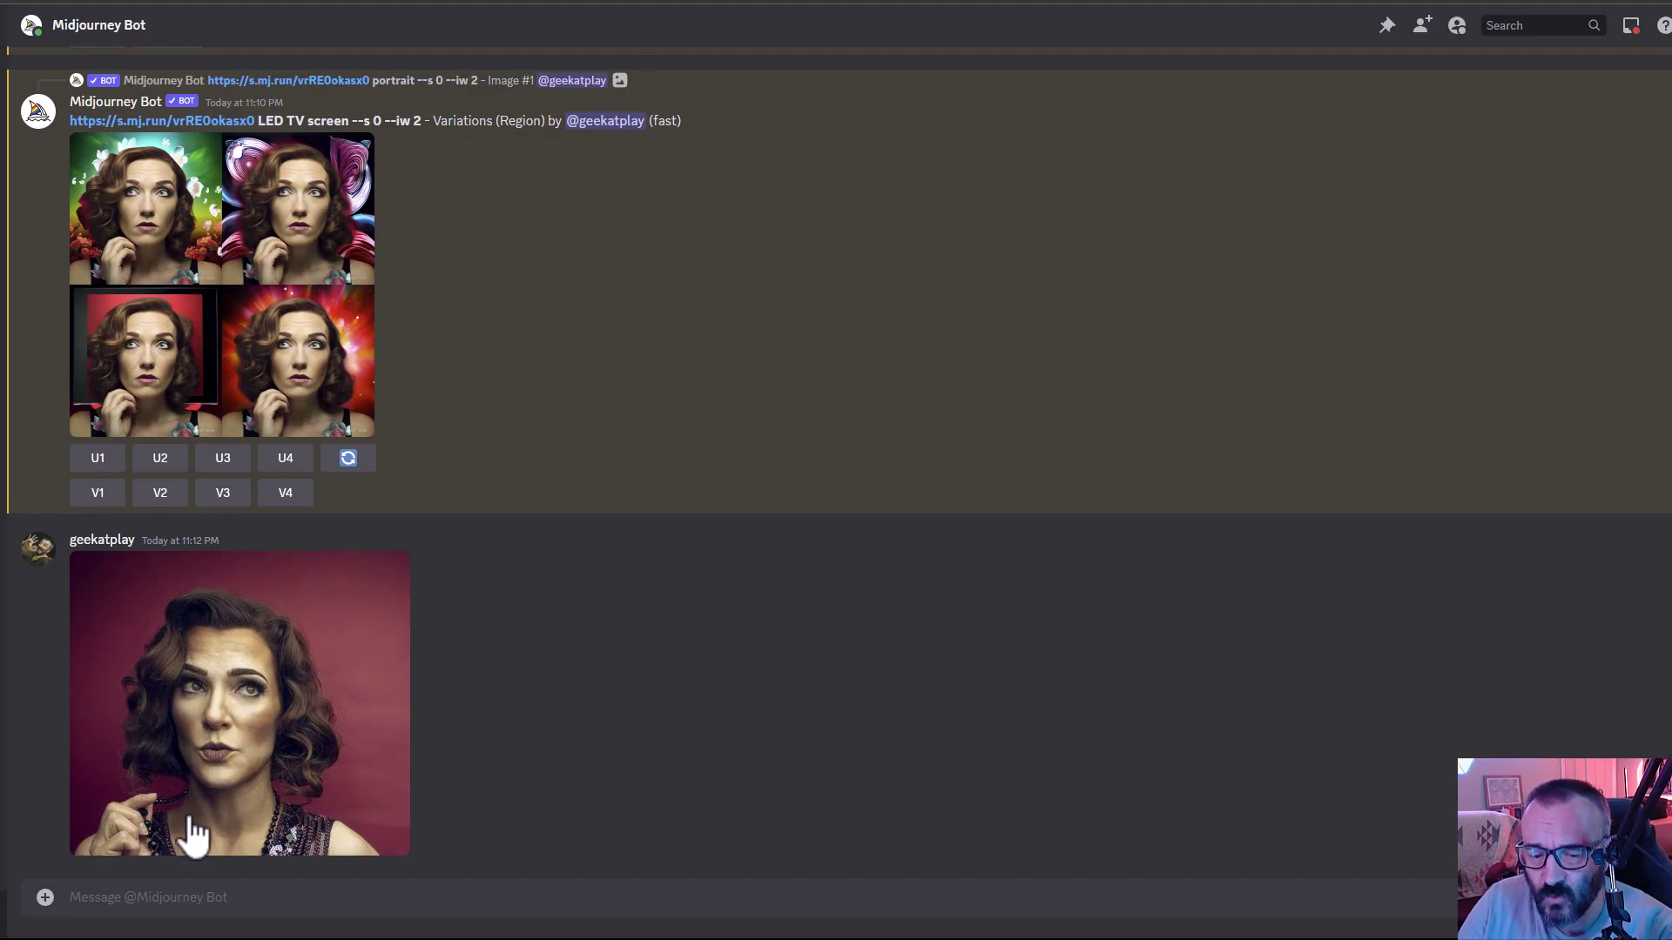
{"action": "left_click", "coordinate": [45, 897]}
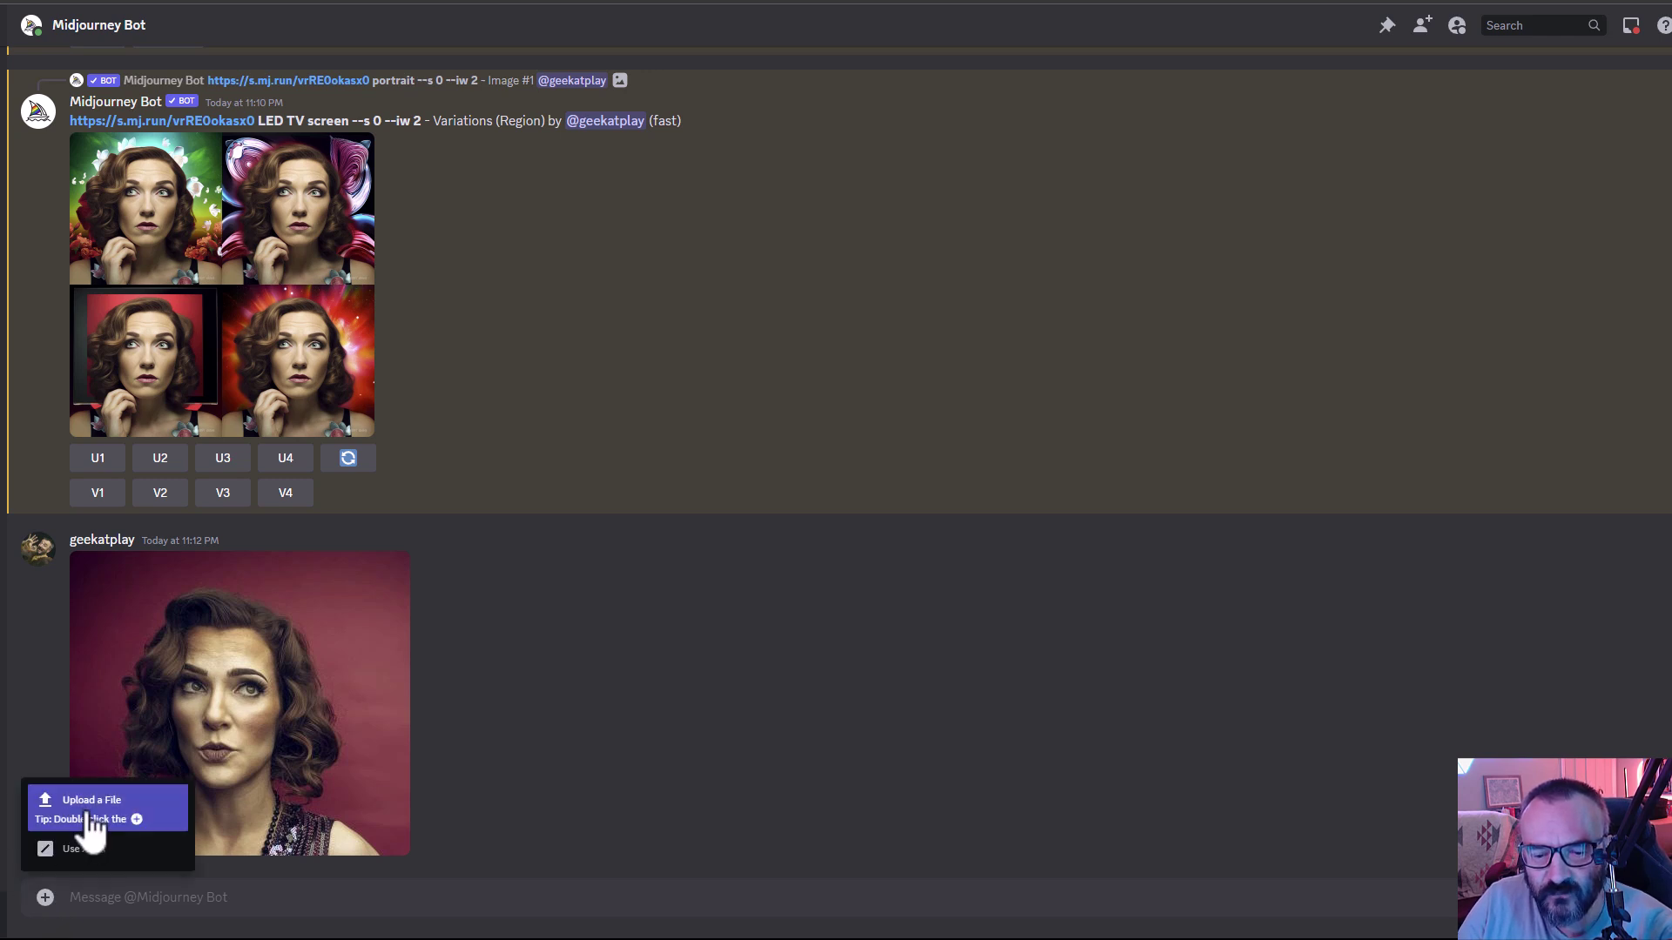
{"action": "left_click", "coordinate": [720, 480]}
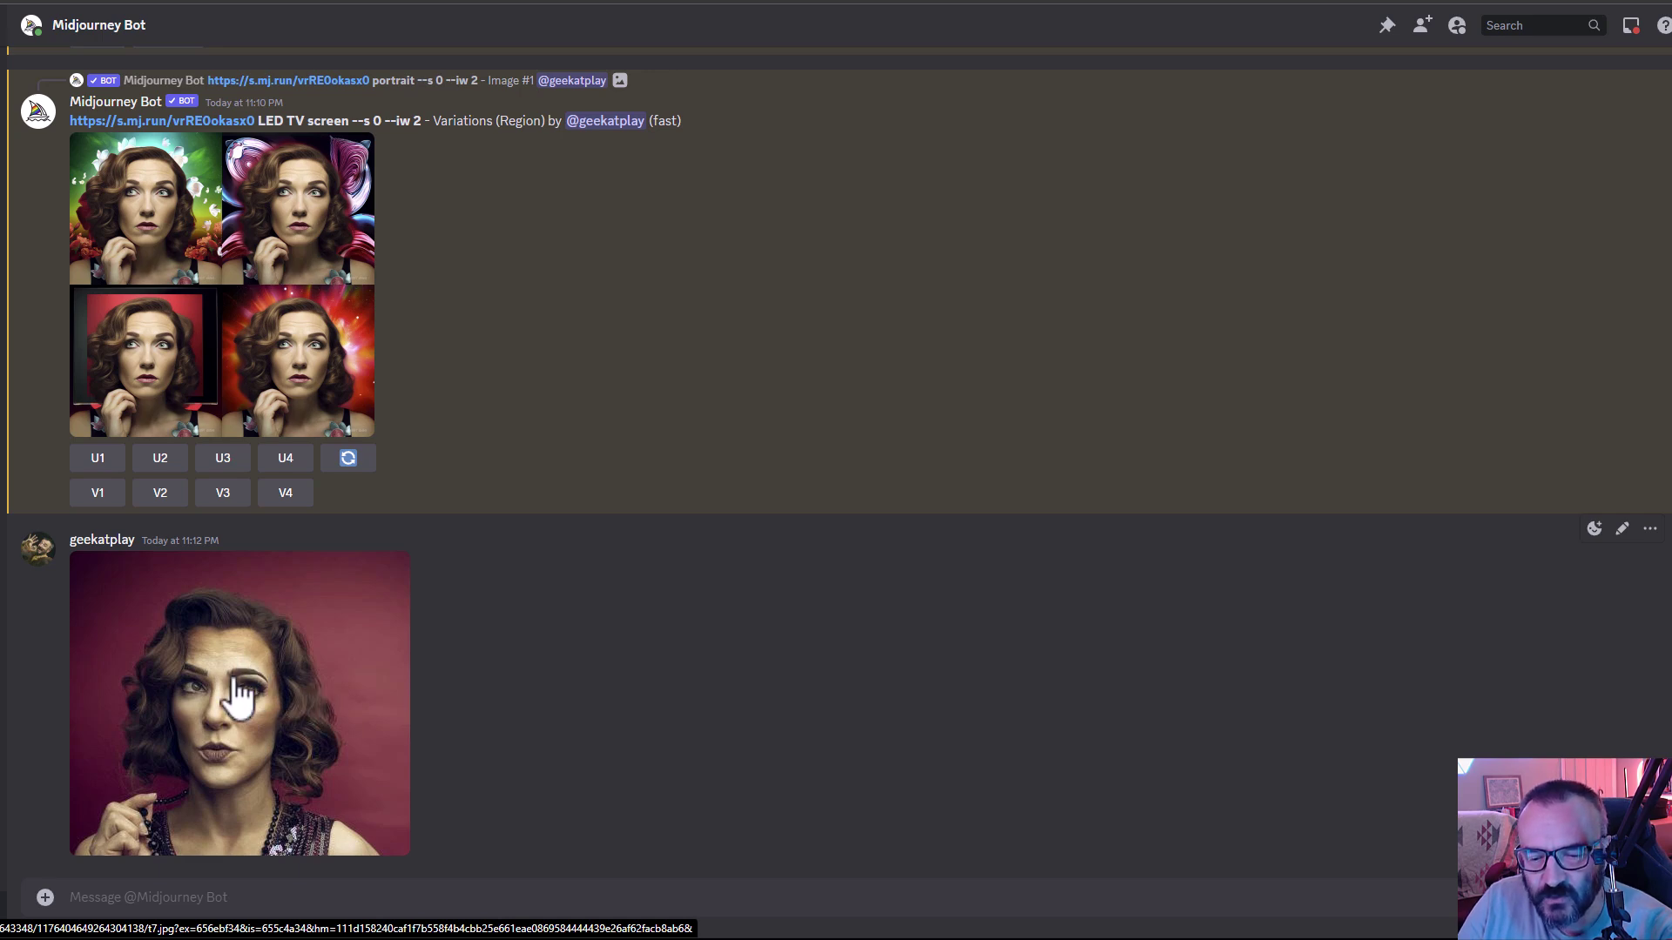
- Enlarge the most recently uploaded portrait photo and copy its image address
{"action": "left_click", "coordinate": [241, 694]}
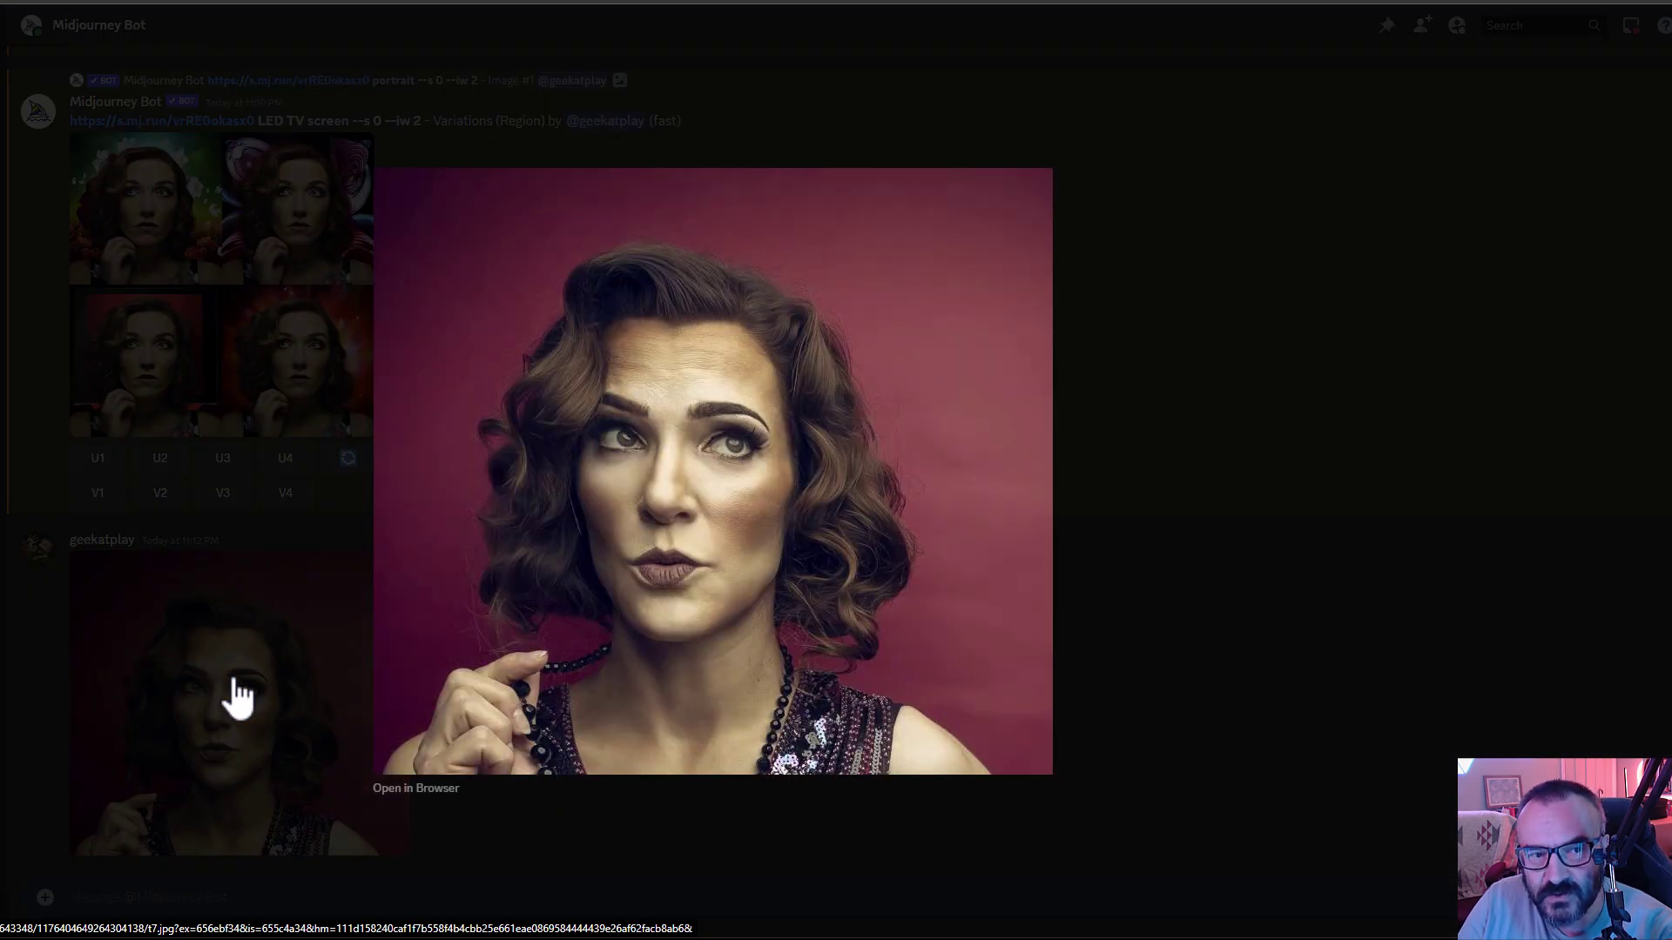
{"action": "right_click", "coordinate": [703, 500]}
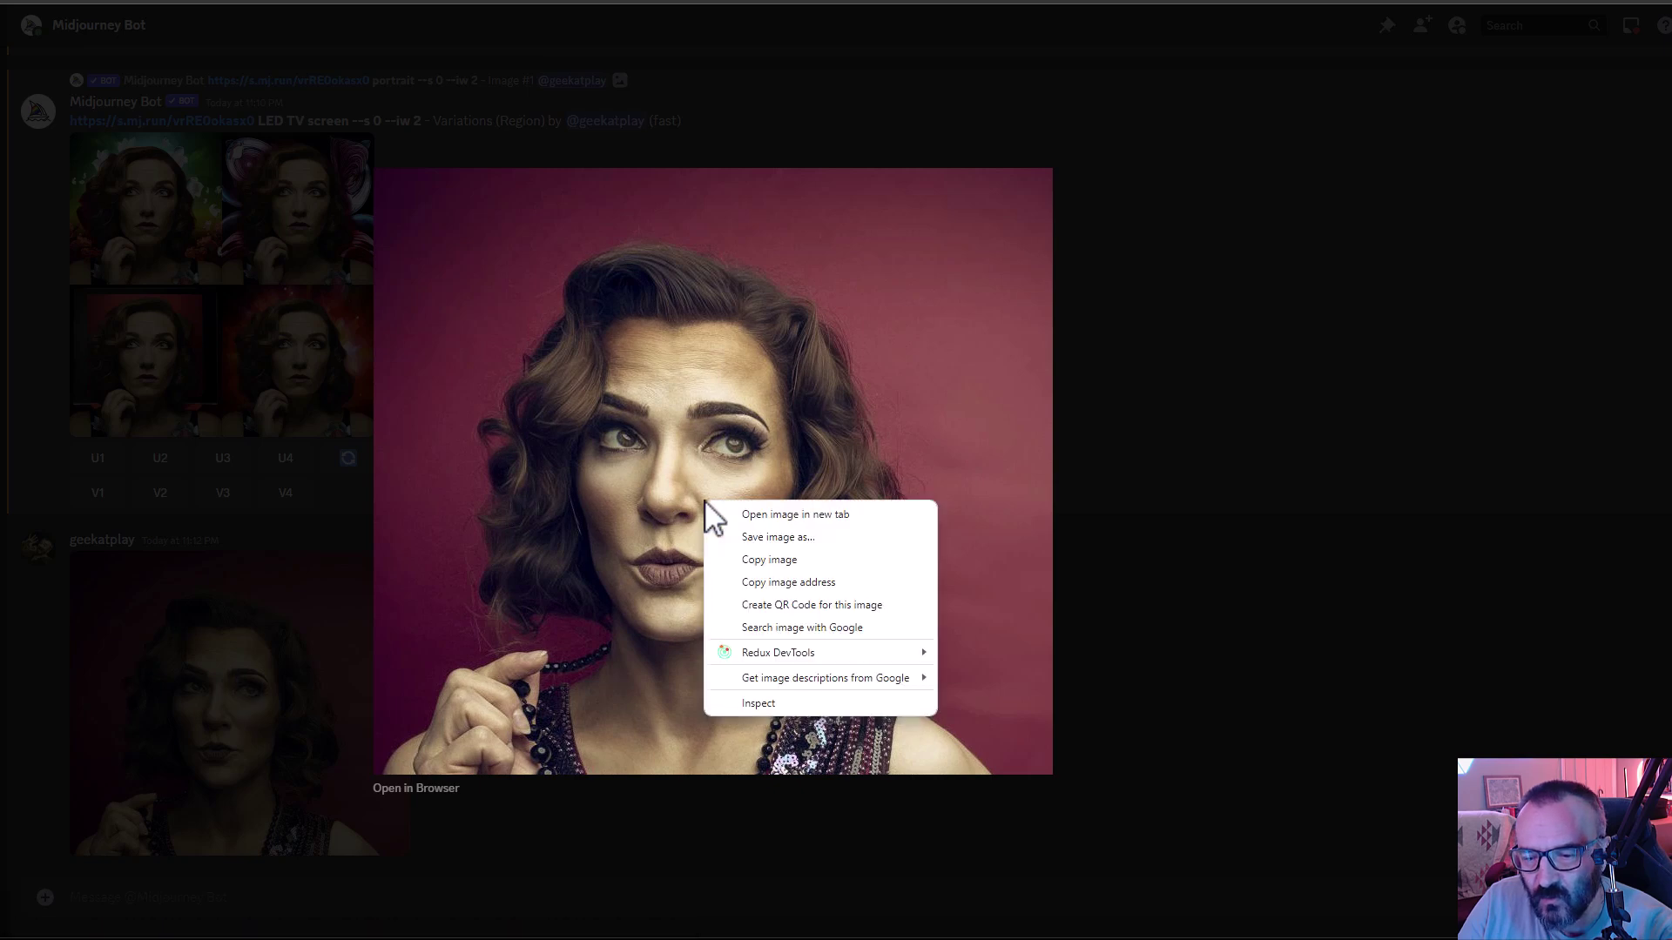
{"action": "left_click", "coordinate": [826, 583]}
{"action": "left_click", "coordinate": [1249, 564]}
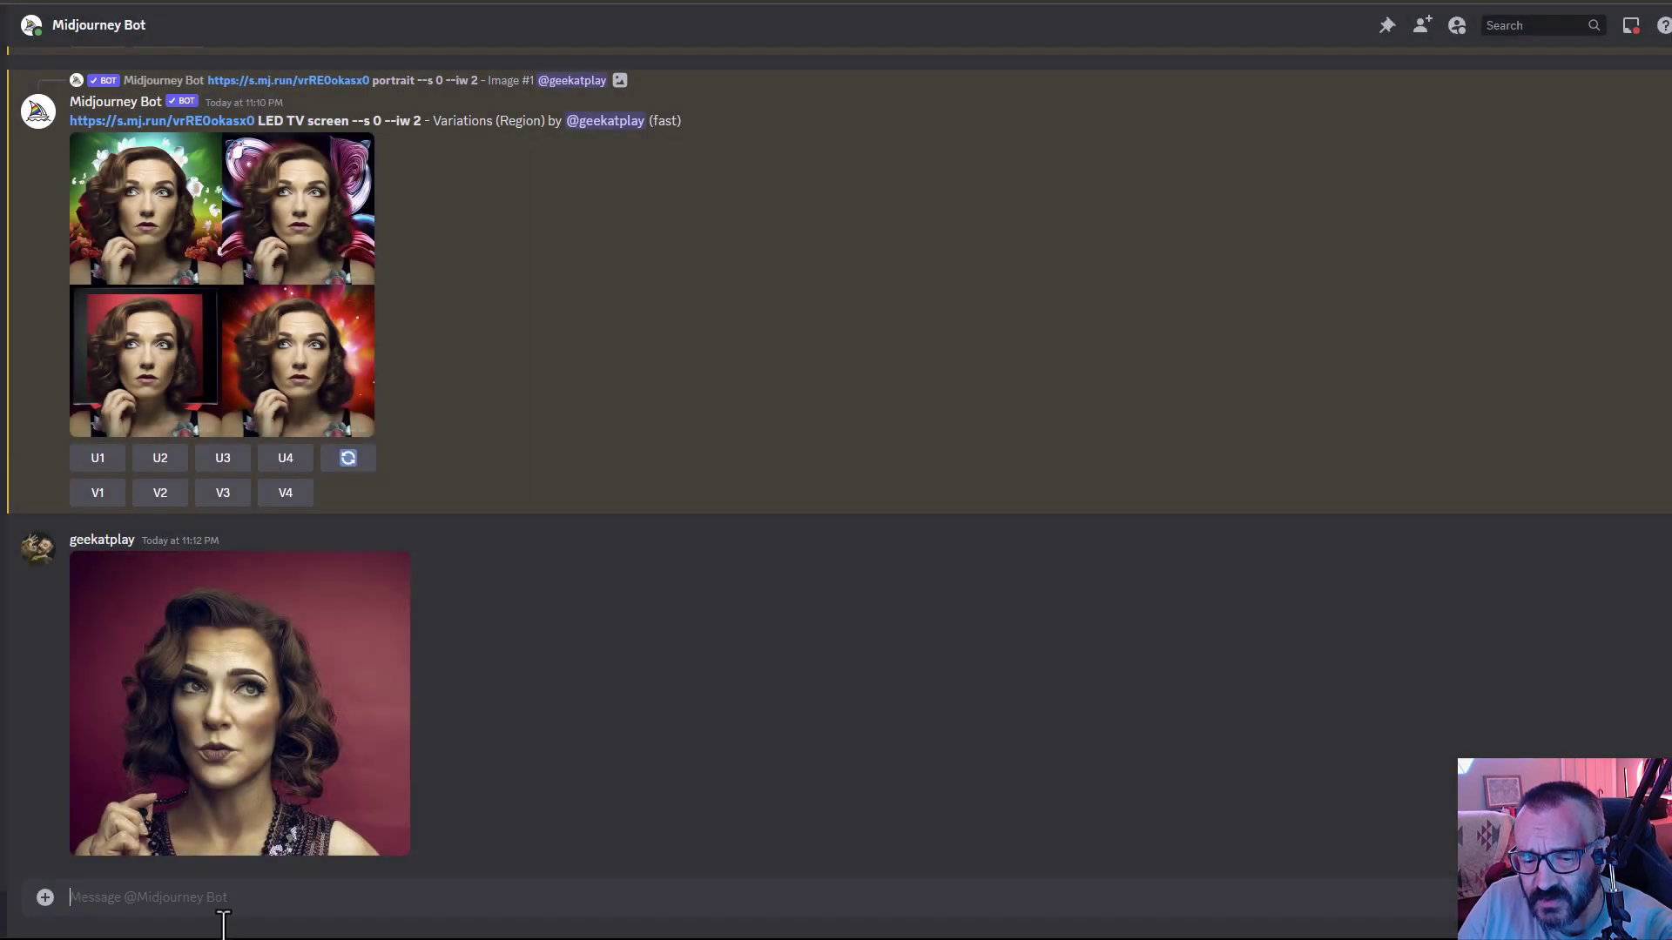
- Submit an /imagine prompt made of the copied image address followed by the word "portrait"
{"action": "left_click", "coordinate": [288, 902]}
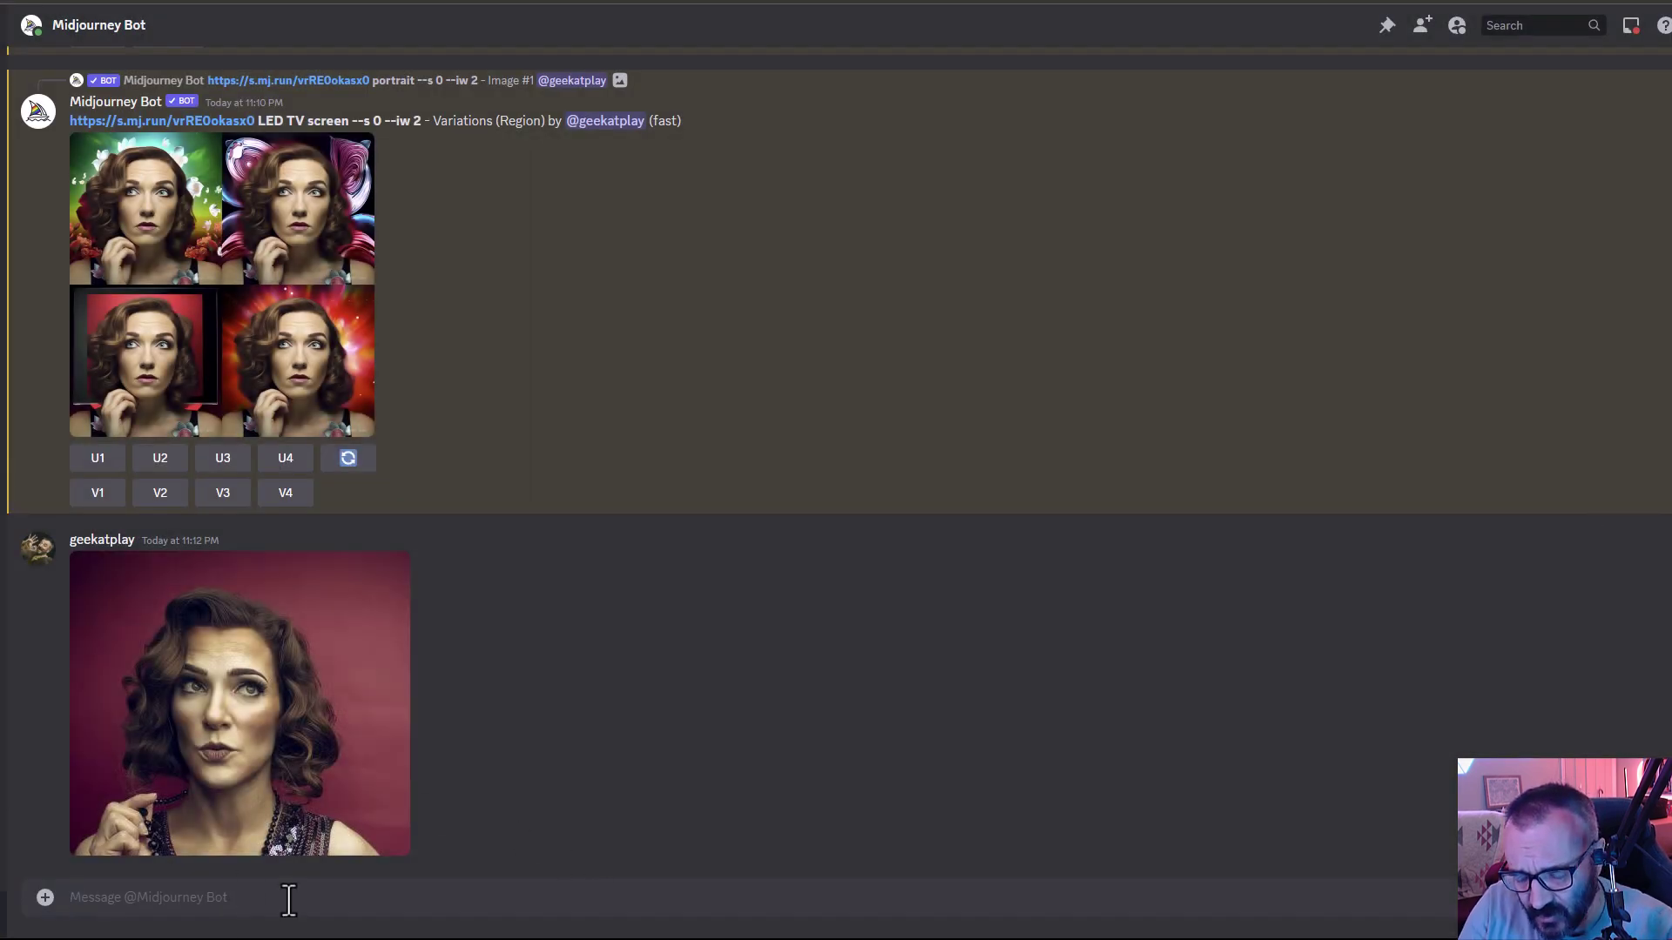
{"action": "type", "text": "/i"}
{"action": "key", "text": "Return"}
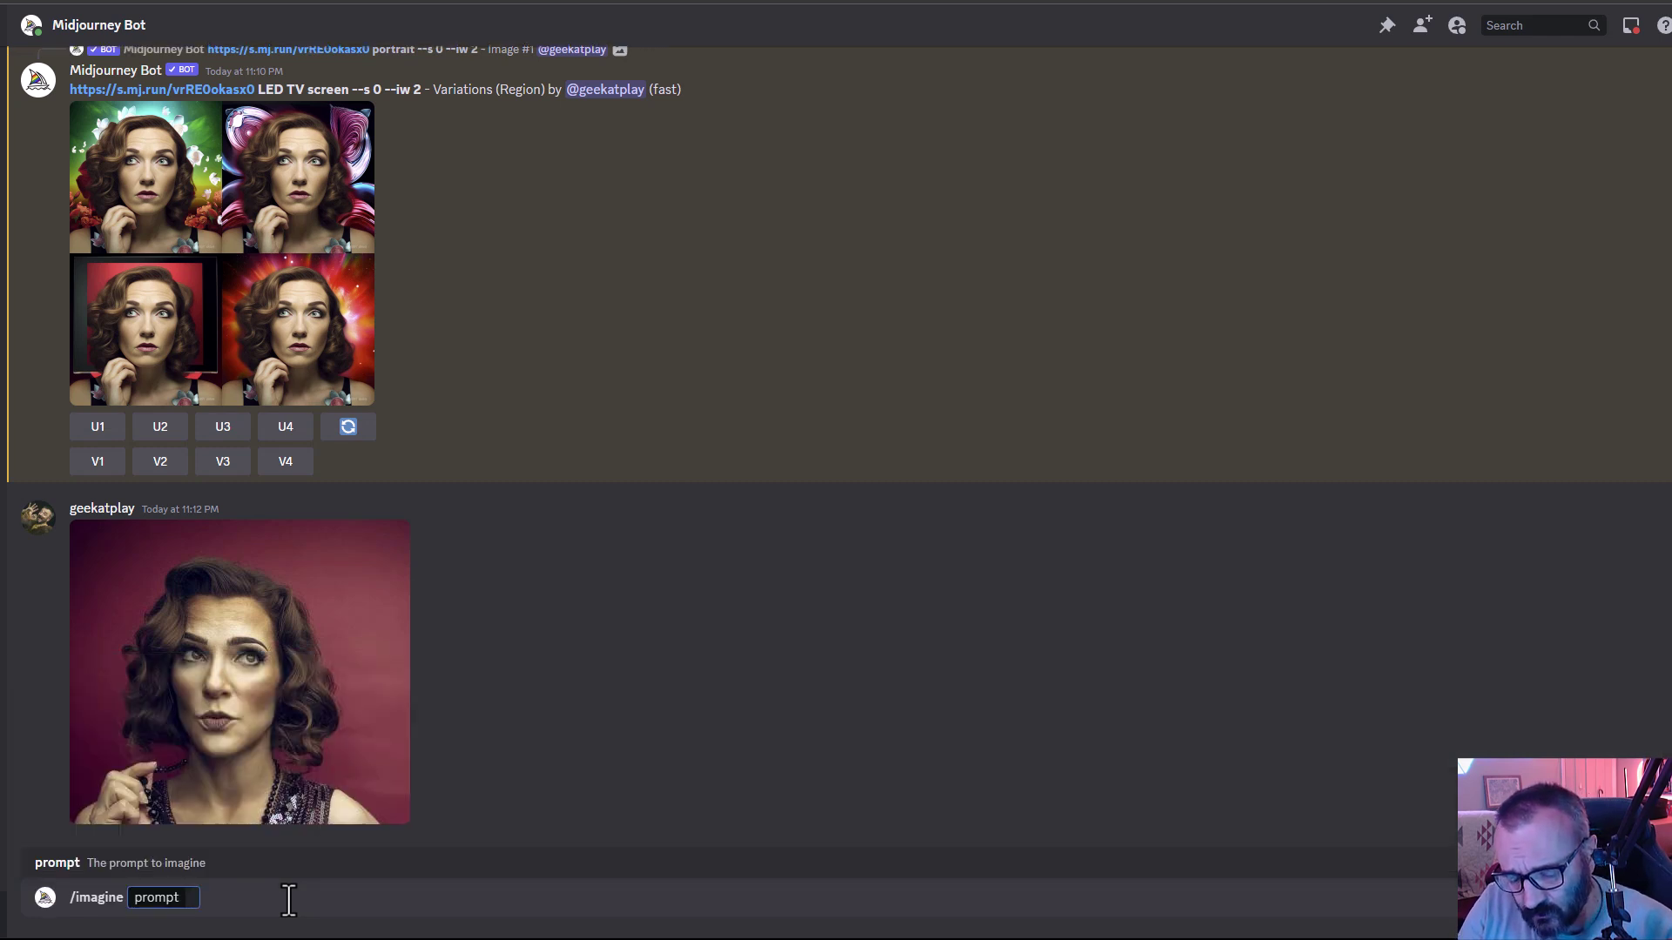
{"action": "key", "text": "ctrl+v"}
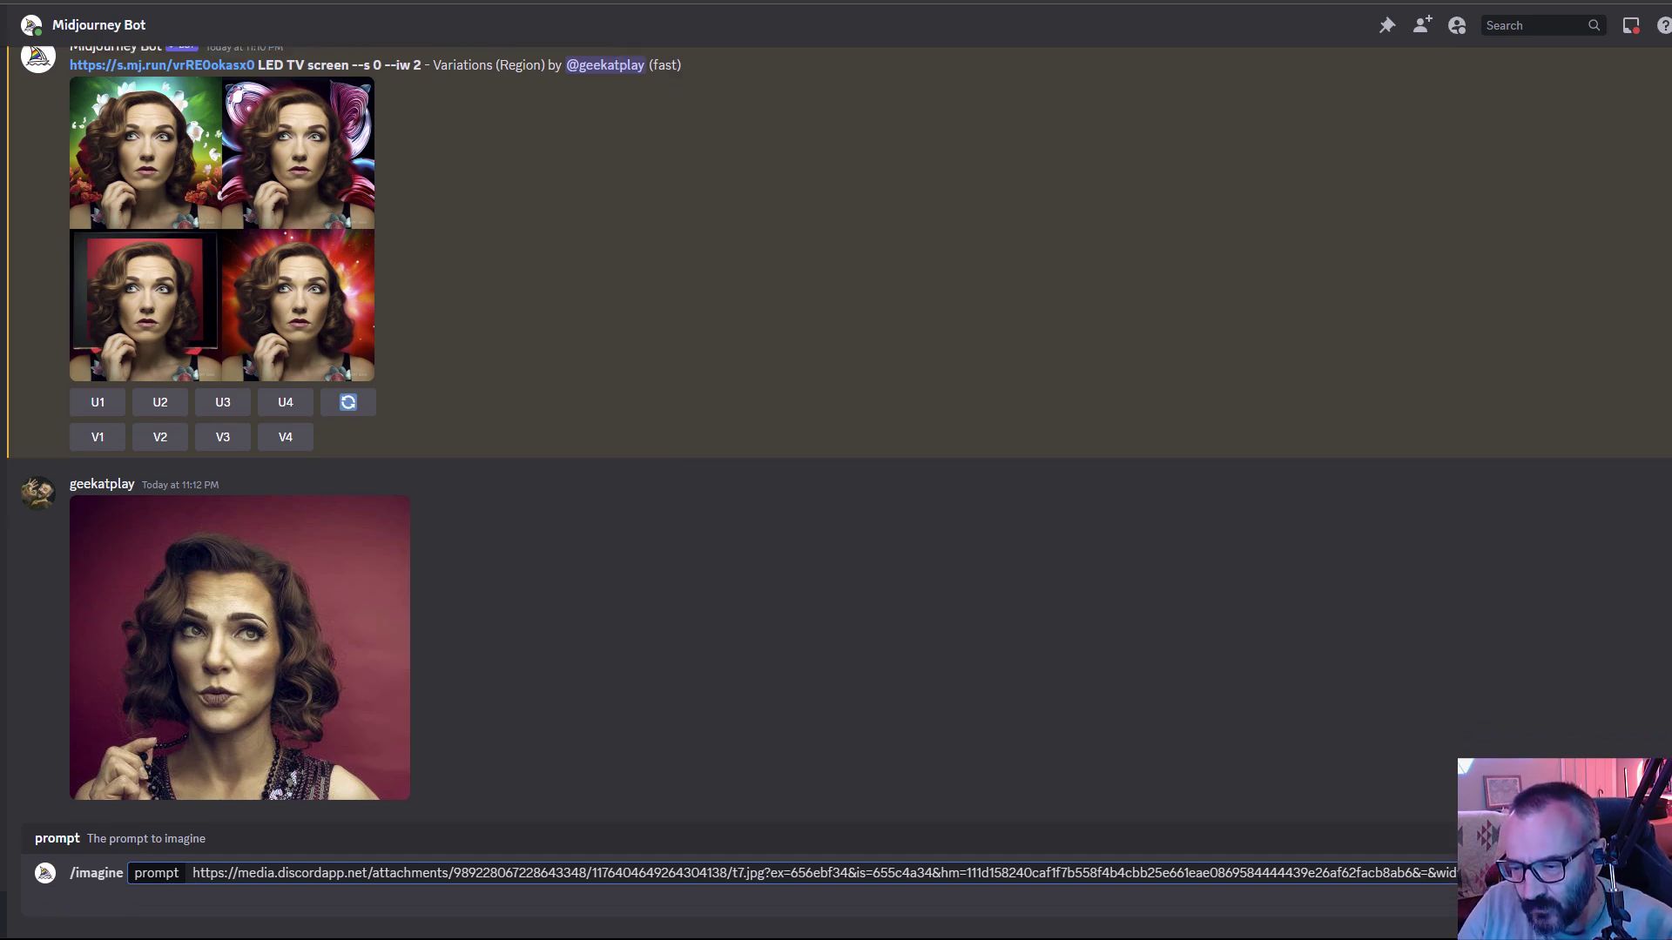
{"action": "key", "text": "Return"}
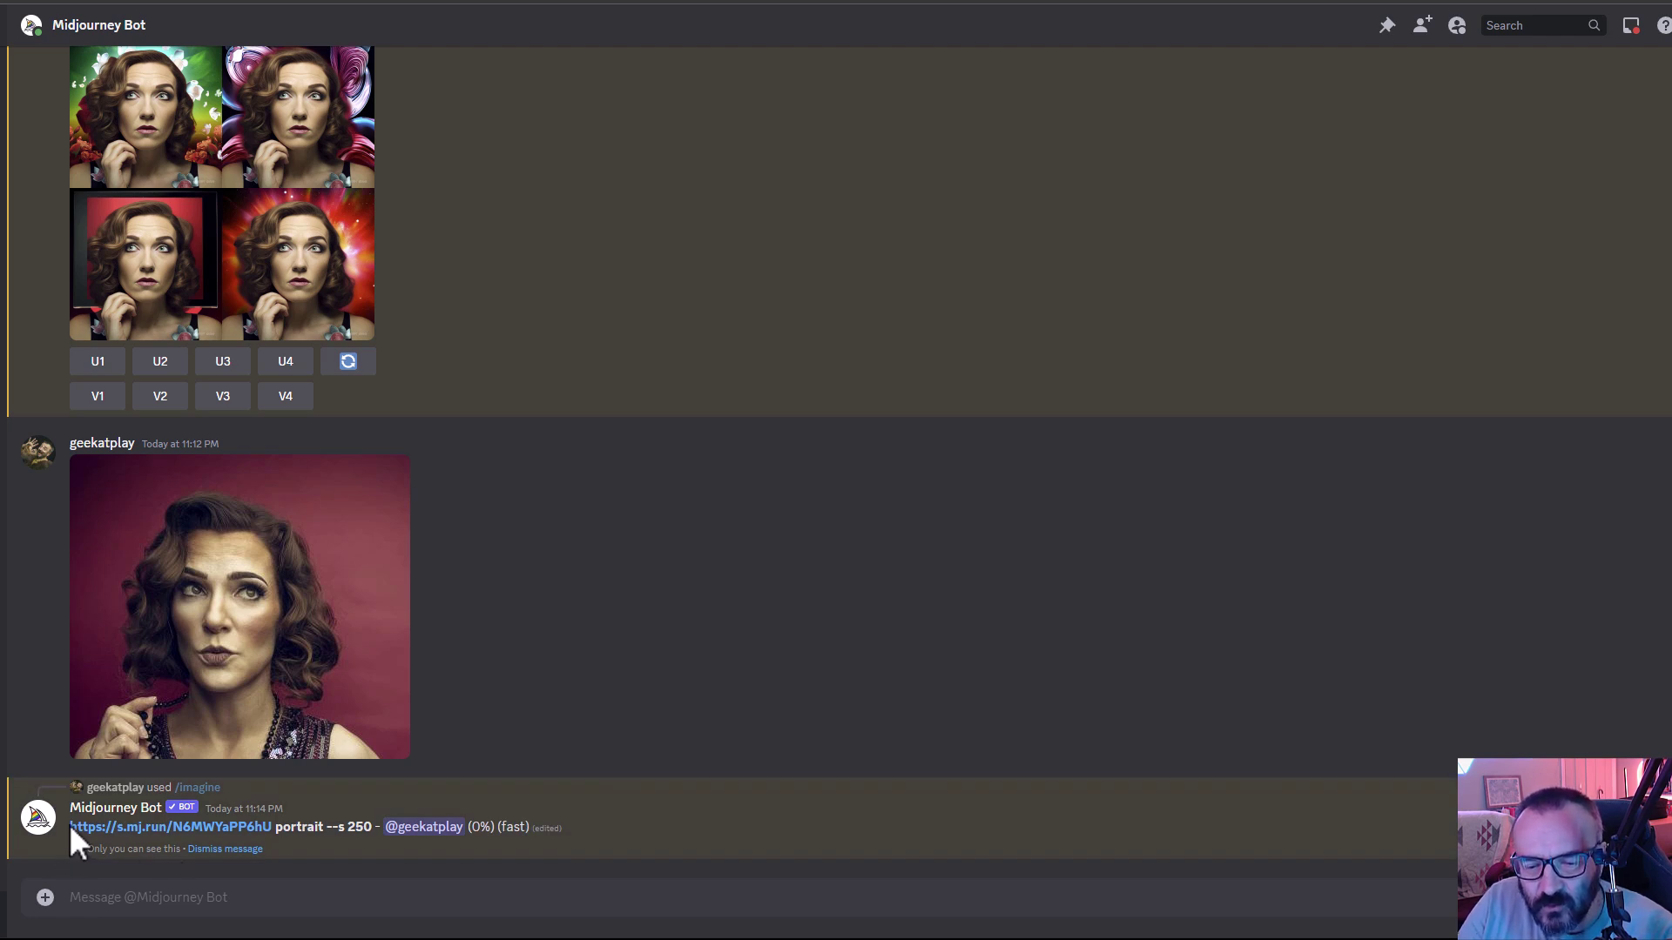
- Copy the shortened image link from the new portrait job and review its results and stylize parameter against the uploaded photo
{"action": "left_click_drag", "start_coordinate": [68, 827], "coordinate": [268, 523]}
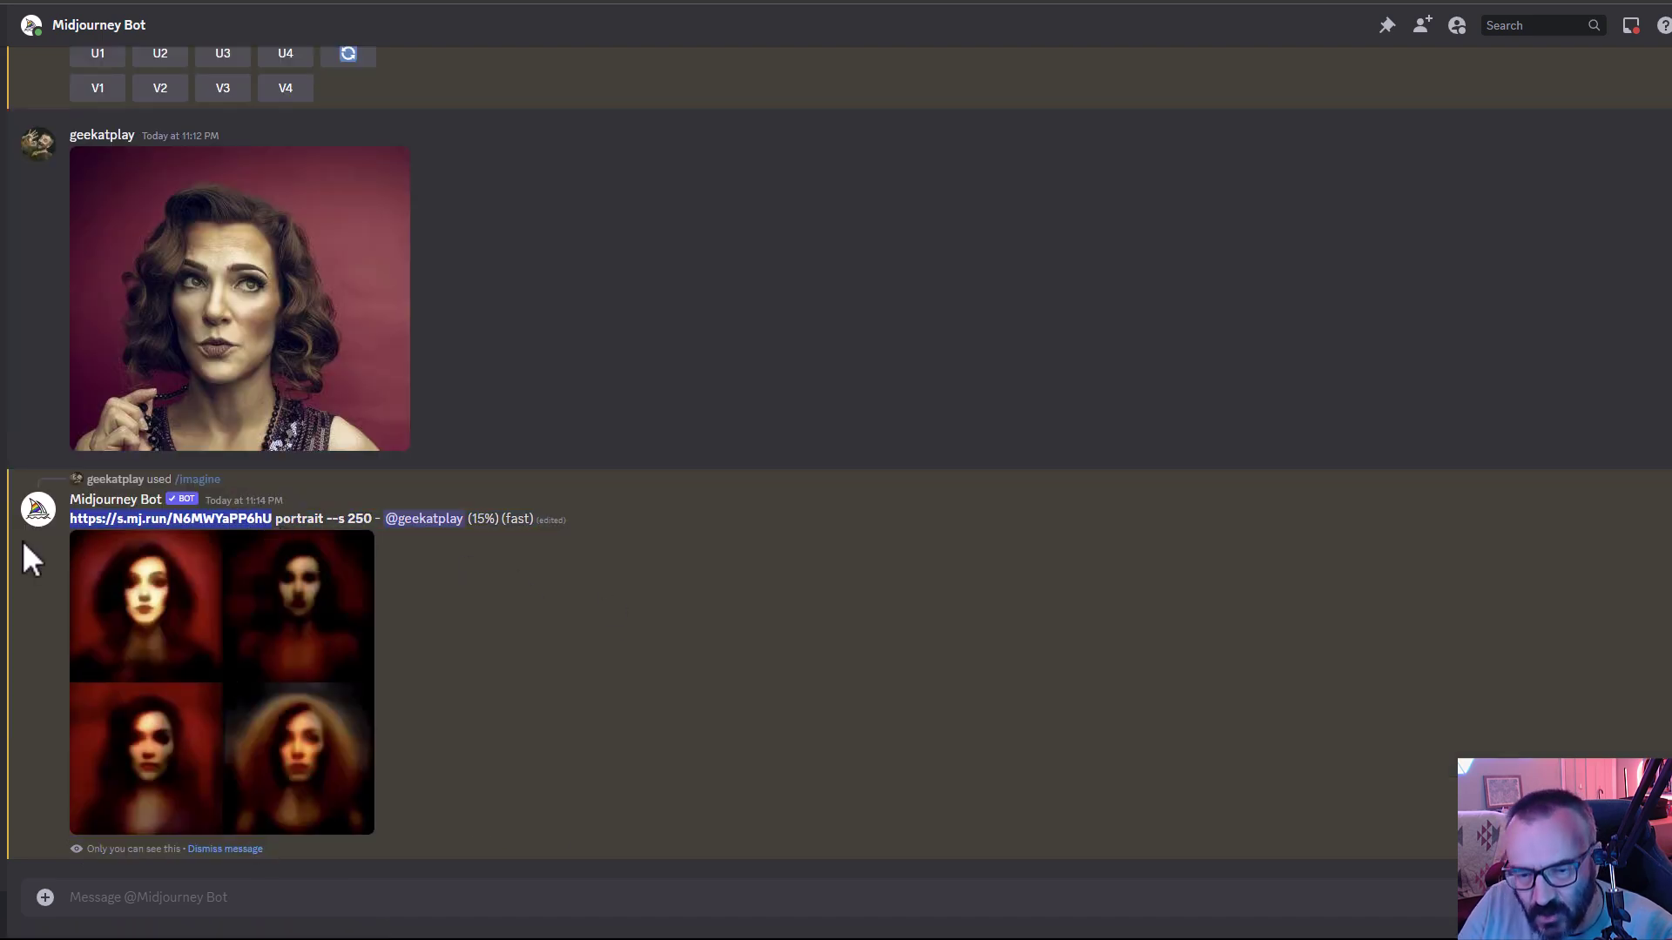
{"action": "scroll", "coordinate": [540, 594], "scroll_direction": "up", "scroll_amount": 3}
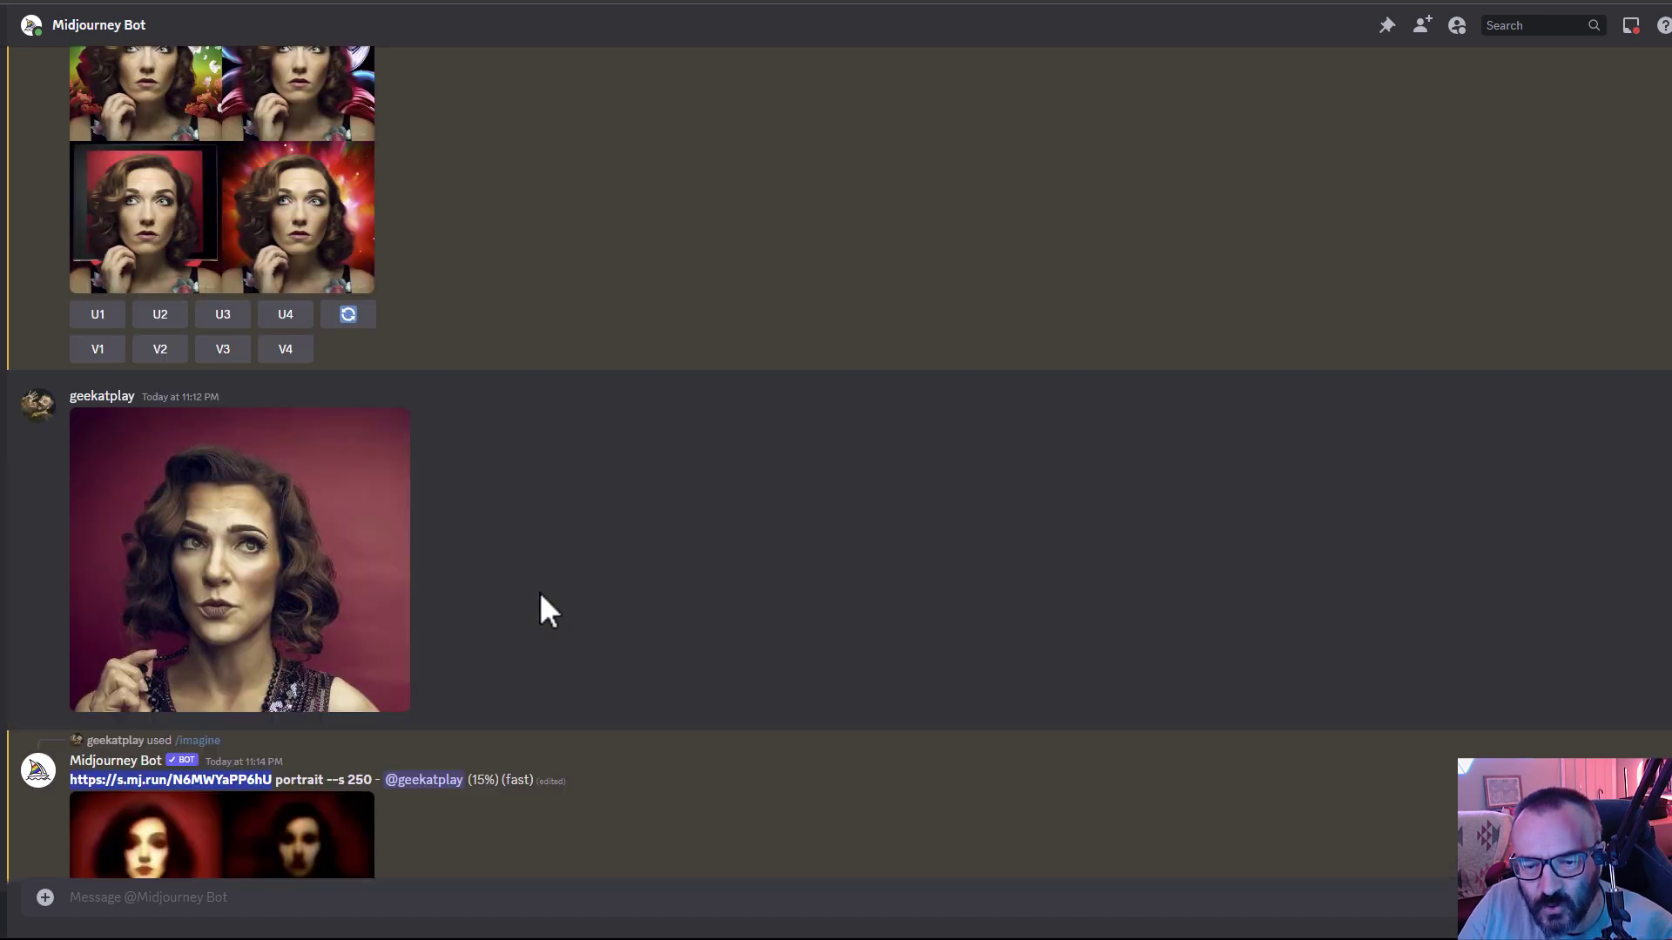
{"action": "scroll", "coordinate": [540, 593], "scroll_direction": "up", "scroll_amount": 2}
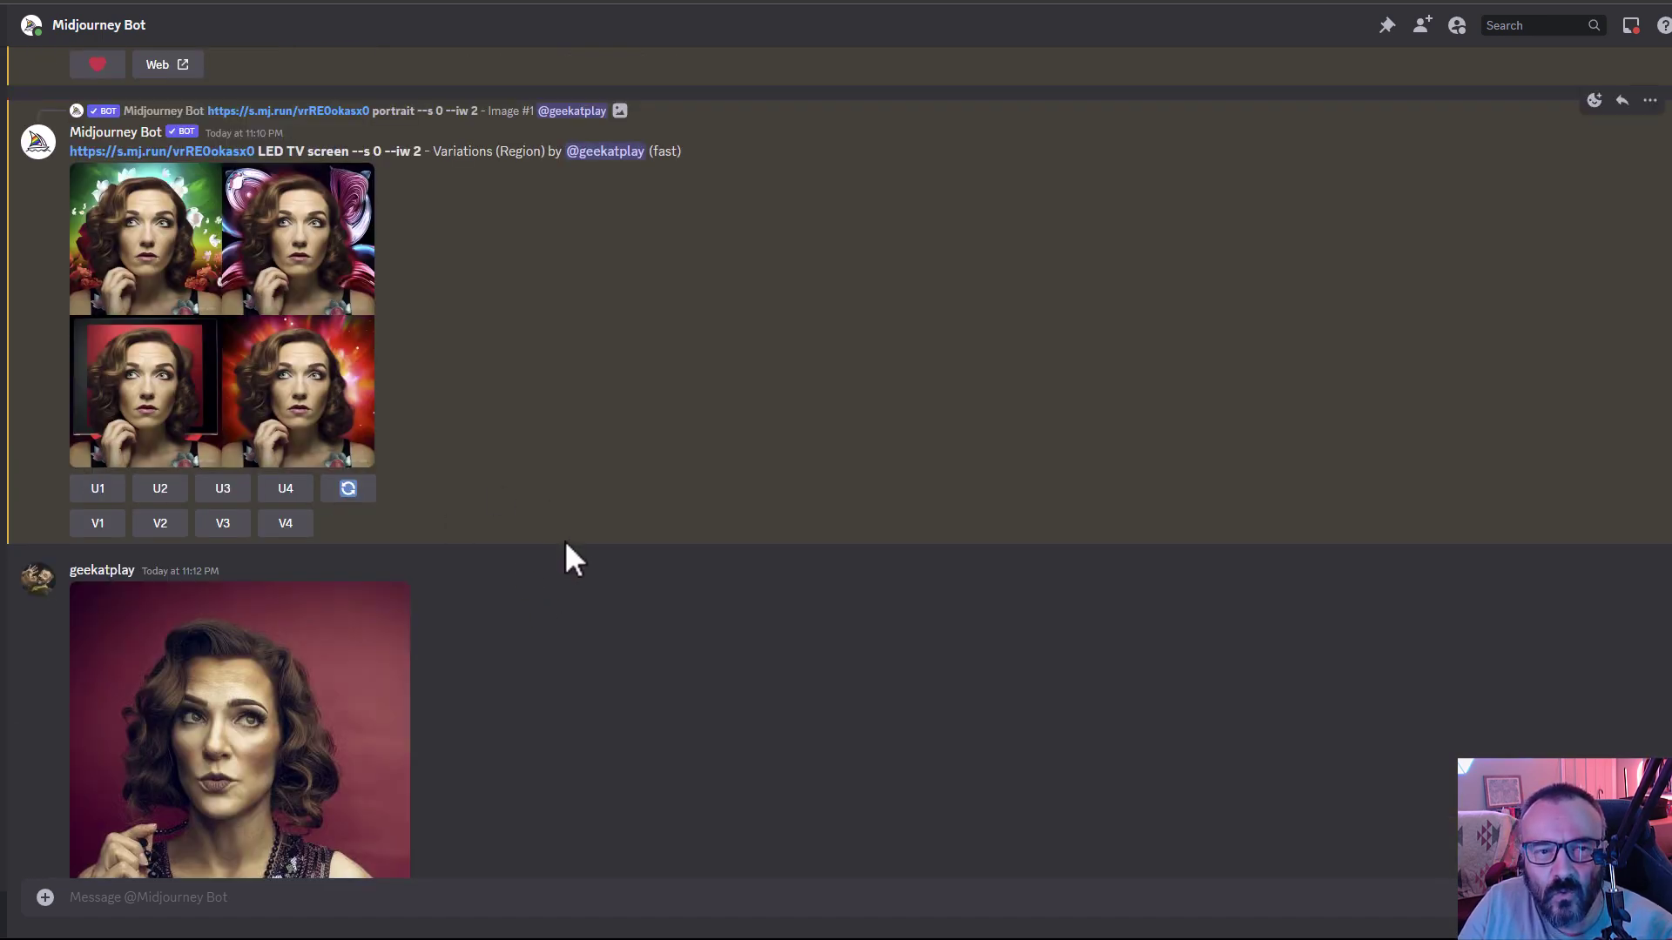
{"action": "scroll", "coordinate": [566, 536], "scroll_direction": "down", "scroll_amount": 3}
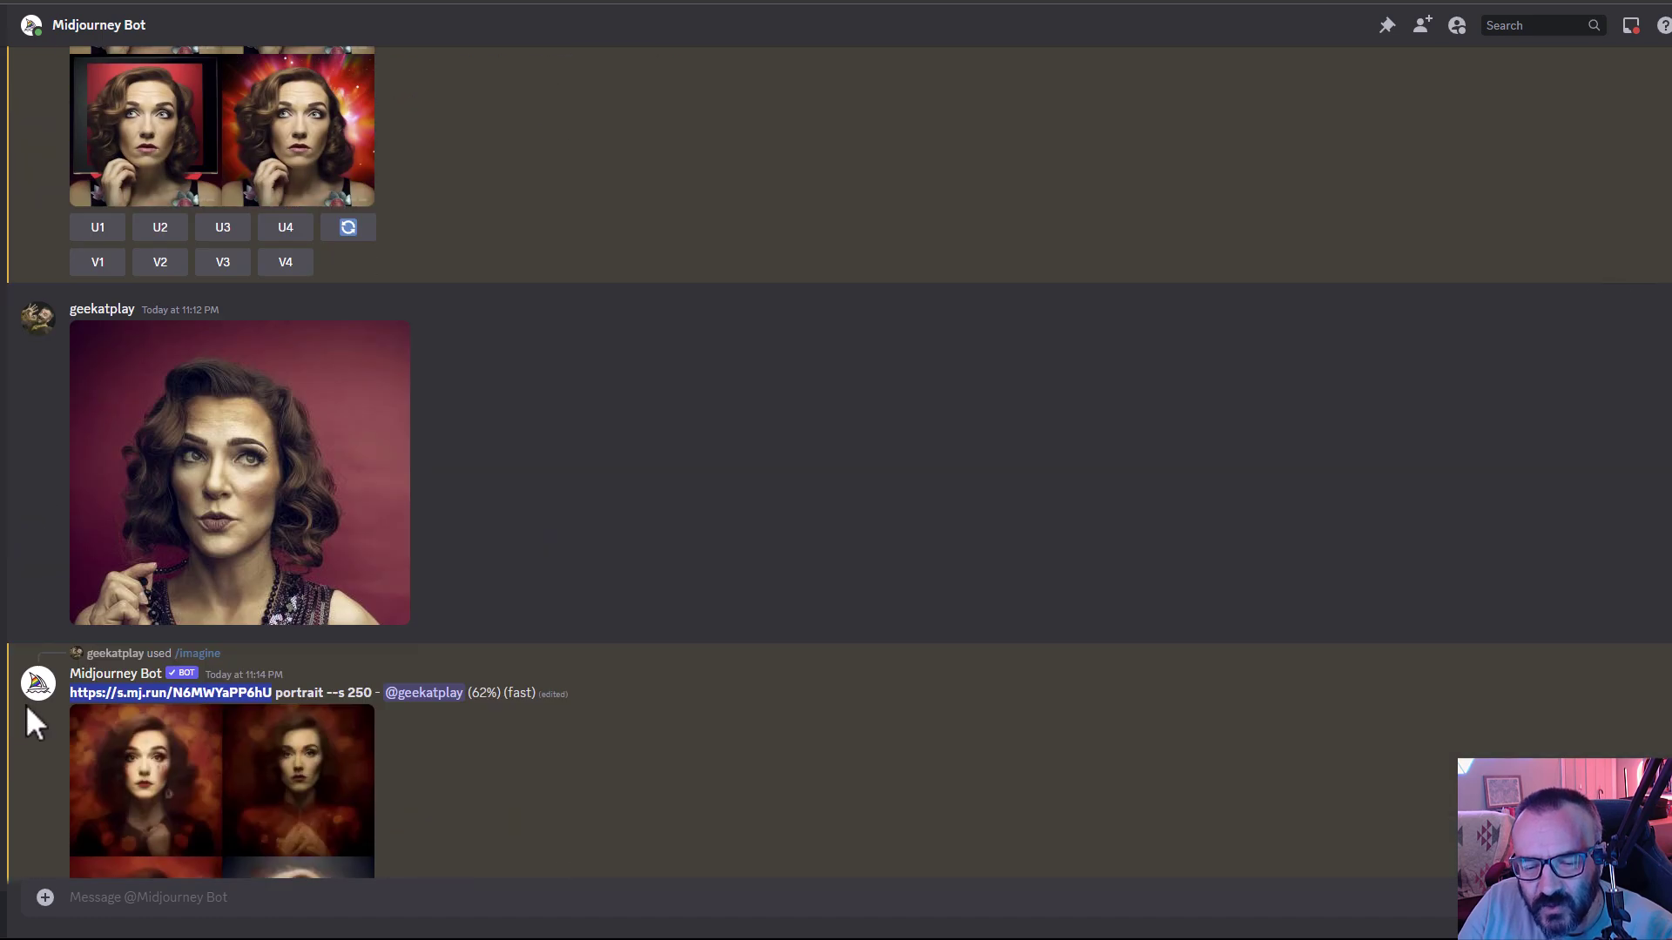
{"action": "scroll", "coordinate": [771, 690], "scroll_direction": "down", "scroll_amount": 2}
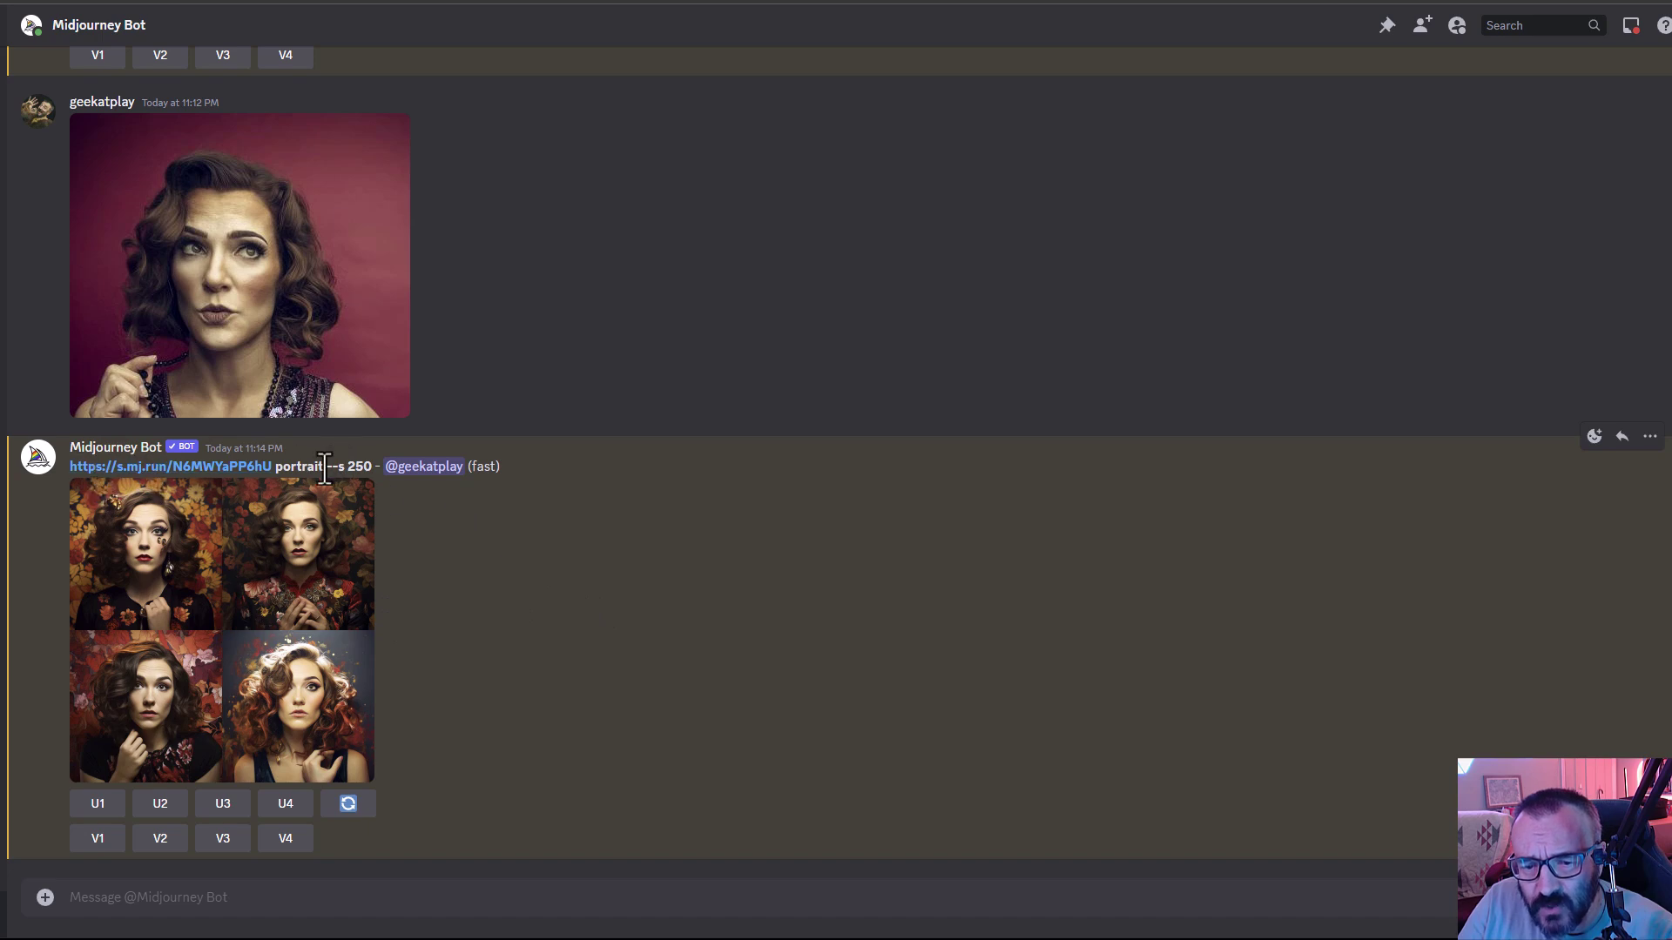
{"action": "left_click_drag", "start_coordinate": [324, 465], "coordinate": [374, 467]}
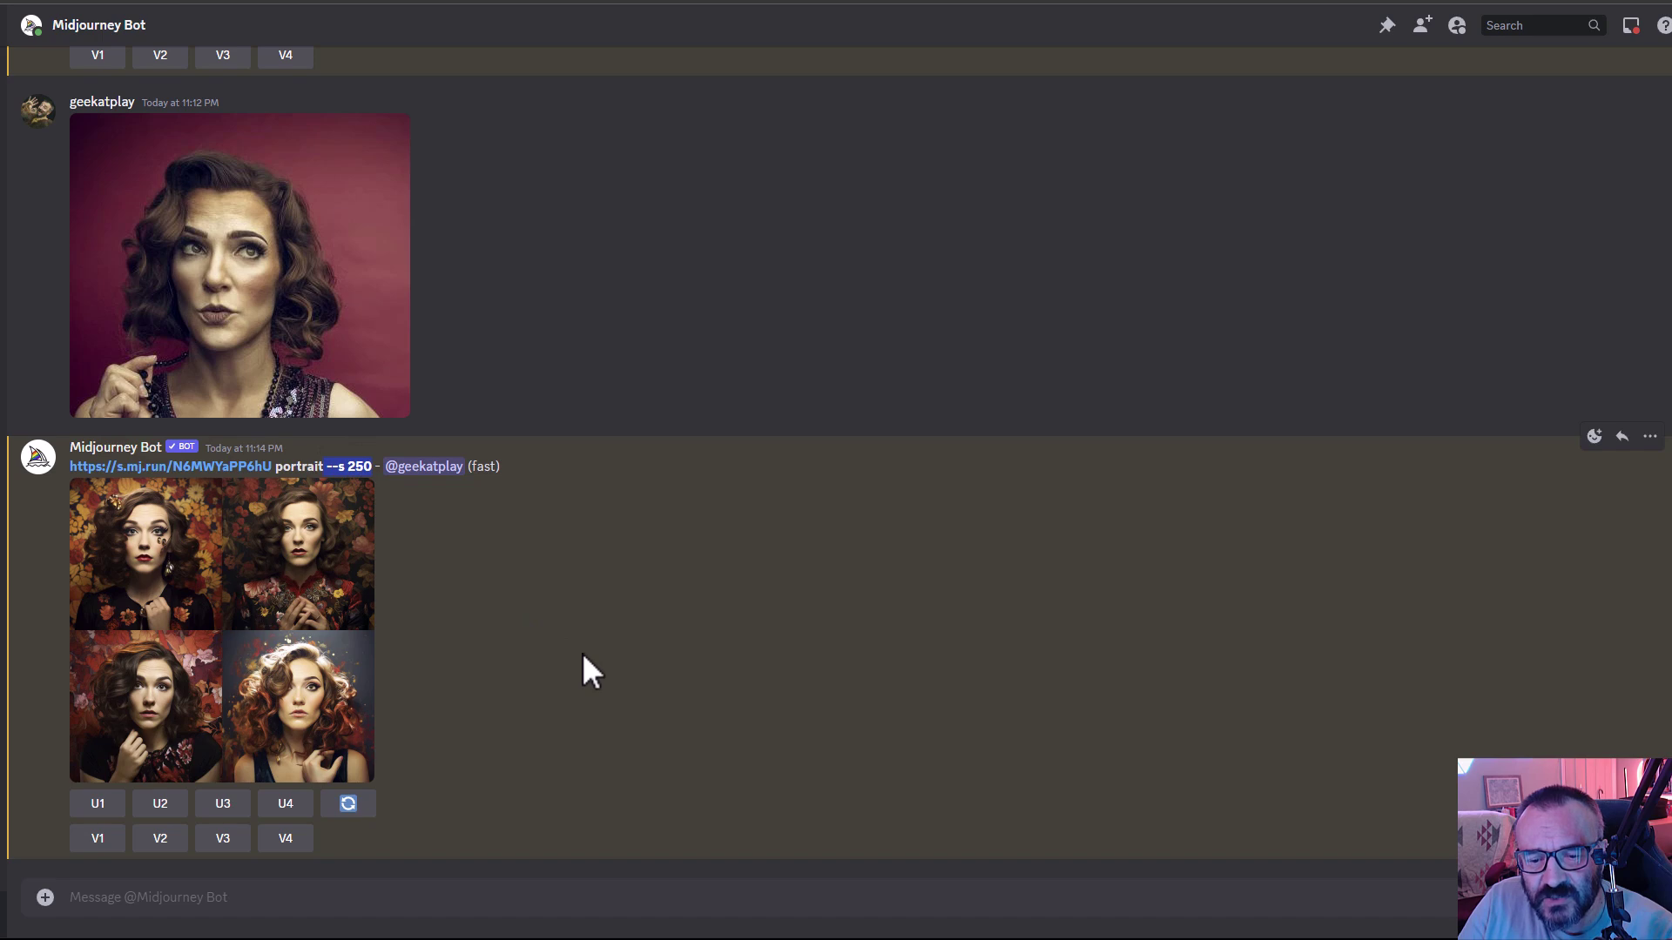
{"action": "left_click", "coordinate": [365, 896]}
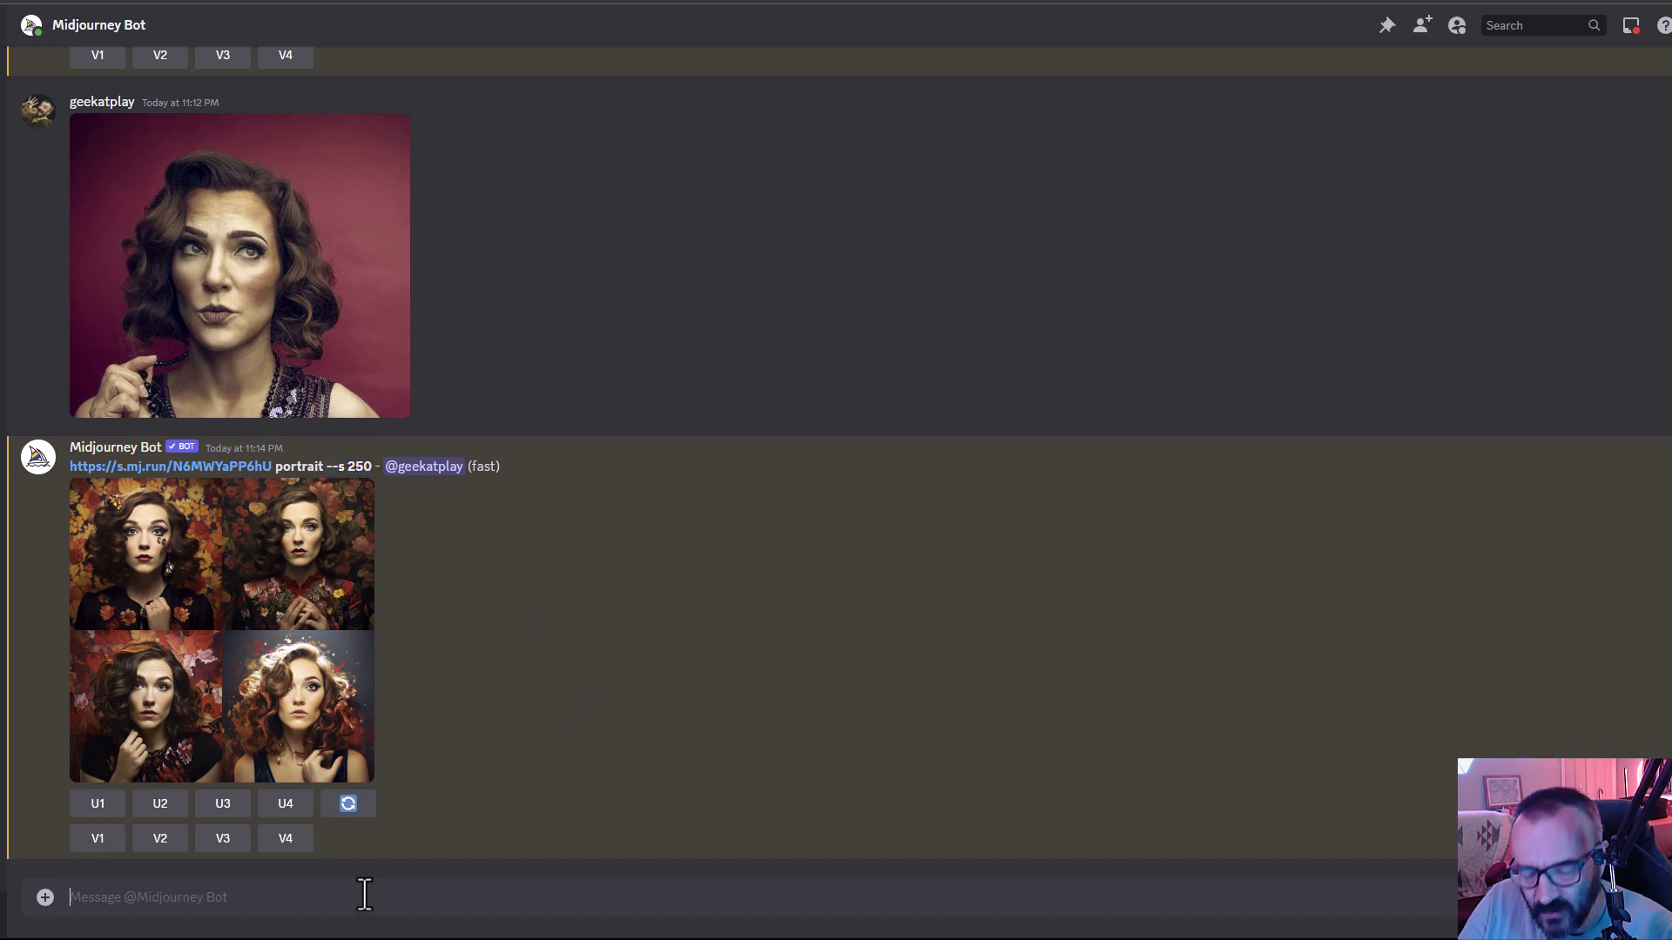
{"action": "type", "text": "/im"}
{"action": "key", "text": "Tab"}
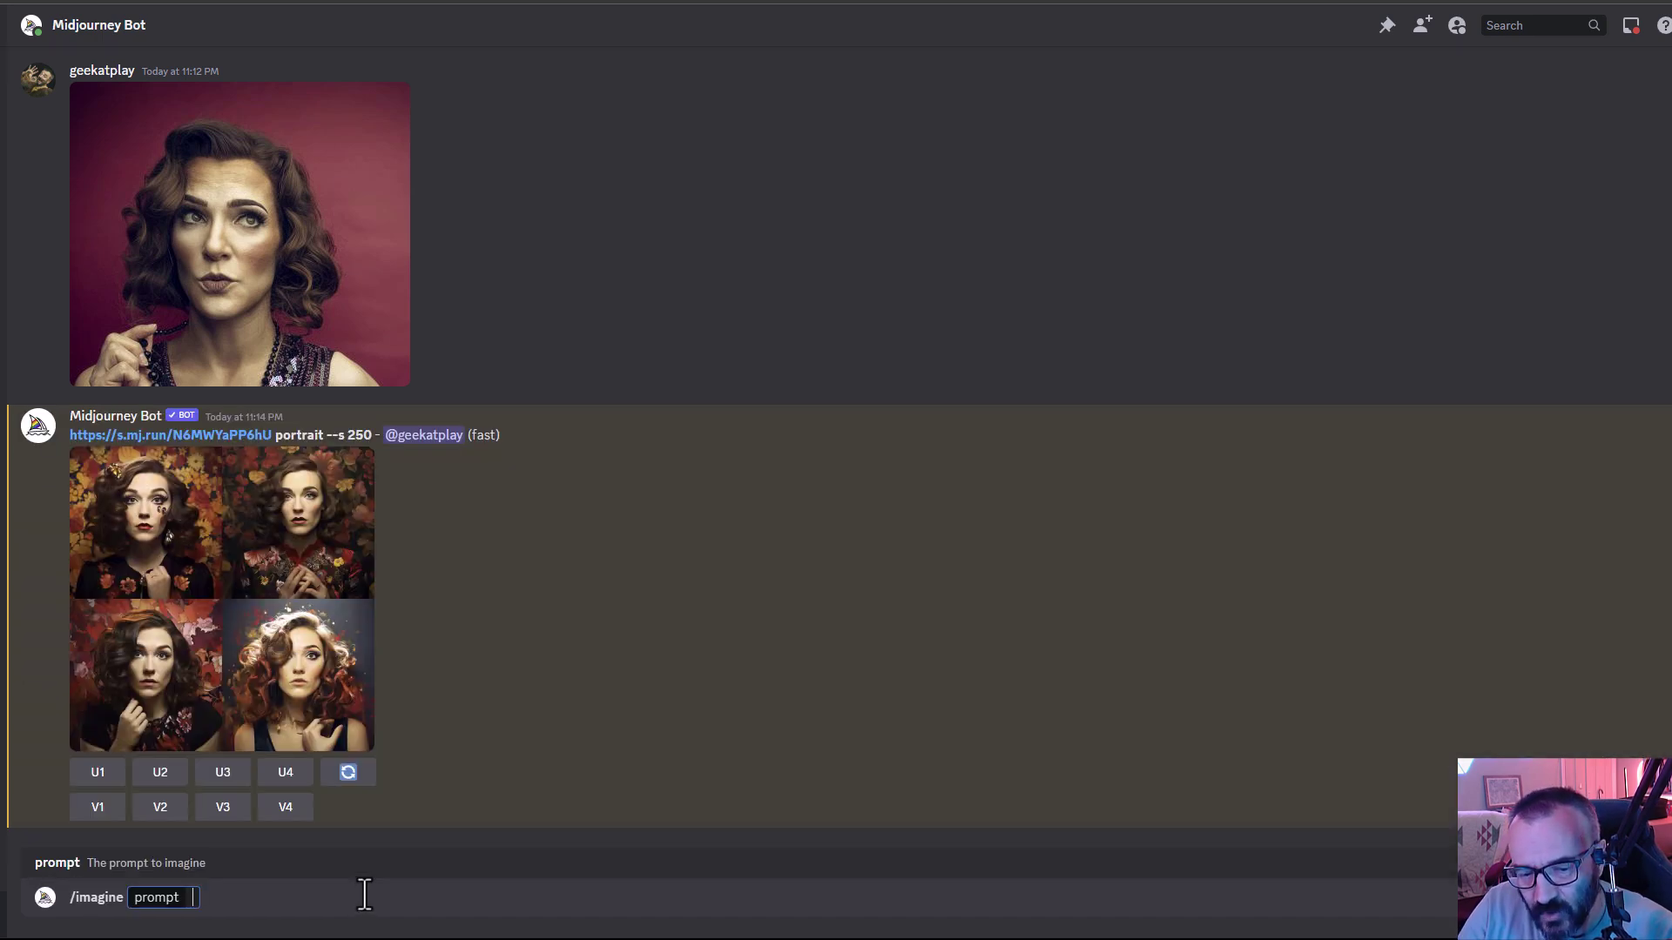
{"action": "type", "text": "https://s.mj.run/N6MWYaPP6hU"}
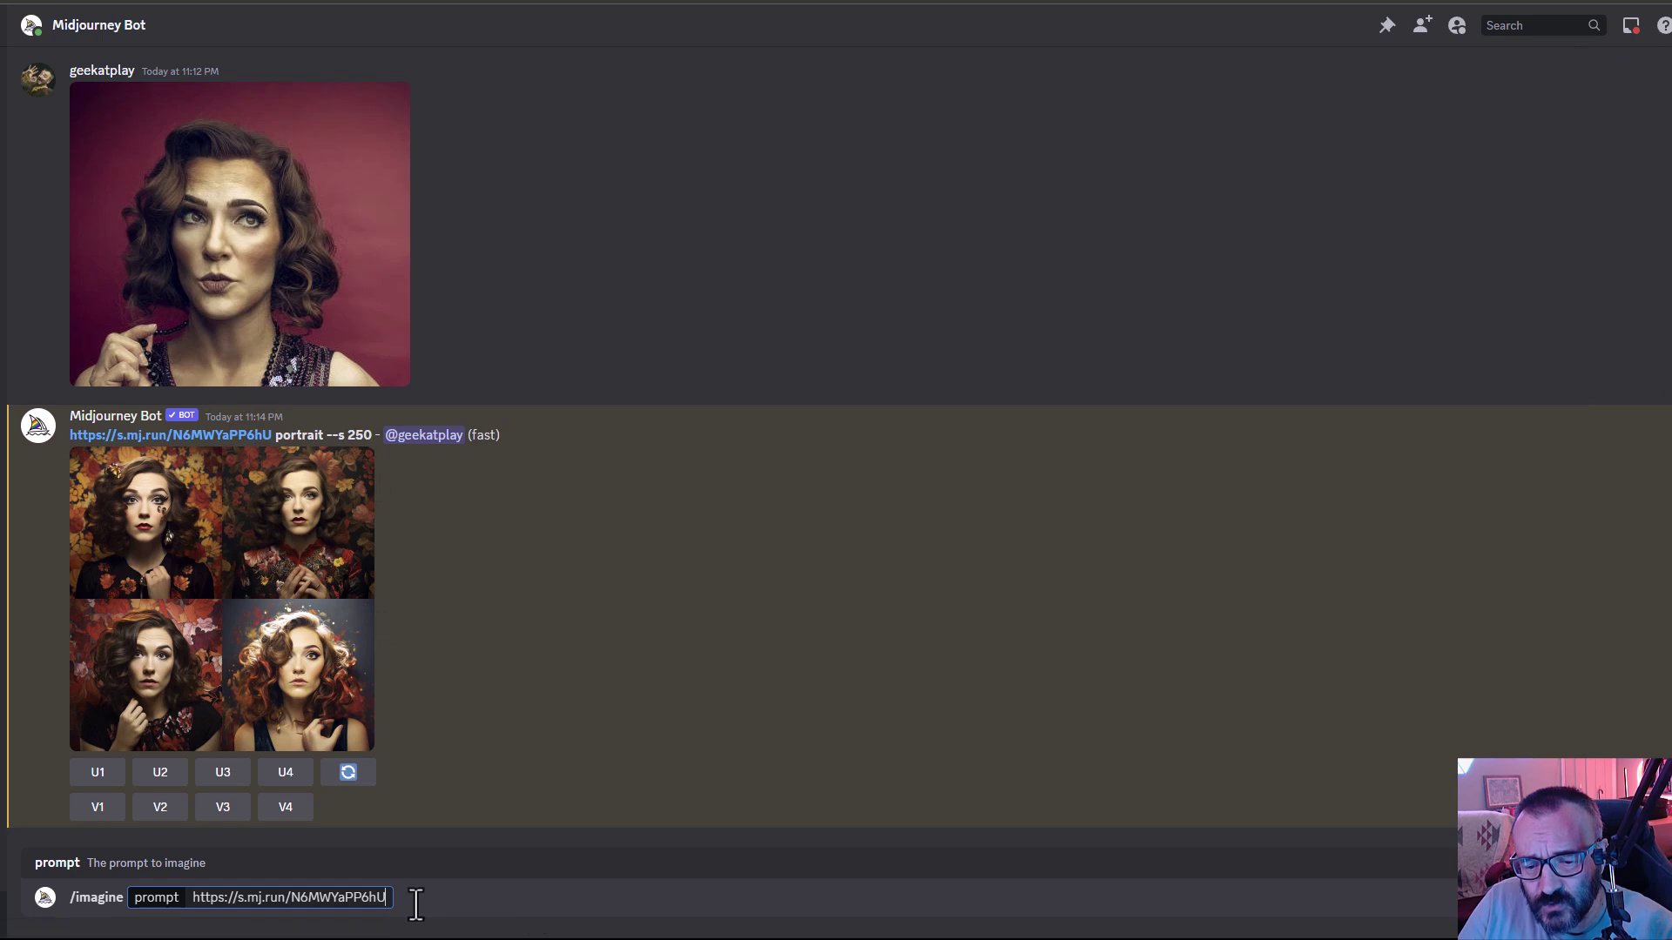
{"action": "type", "text": "p"}
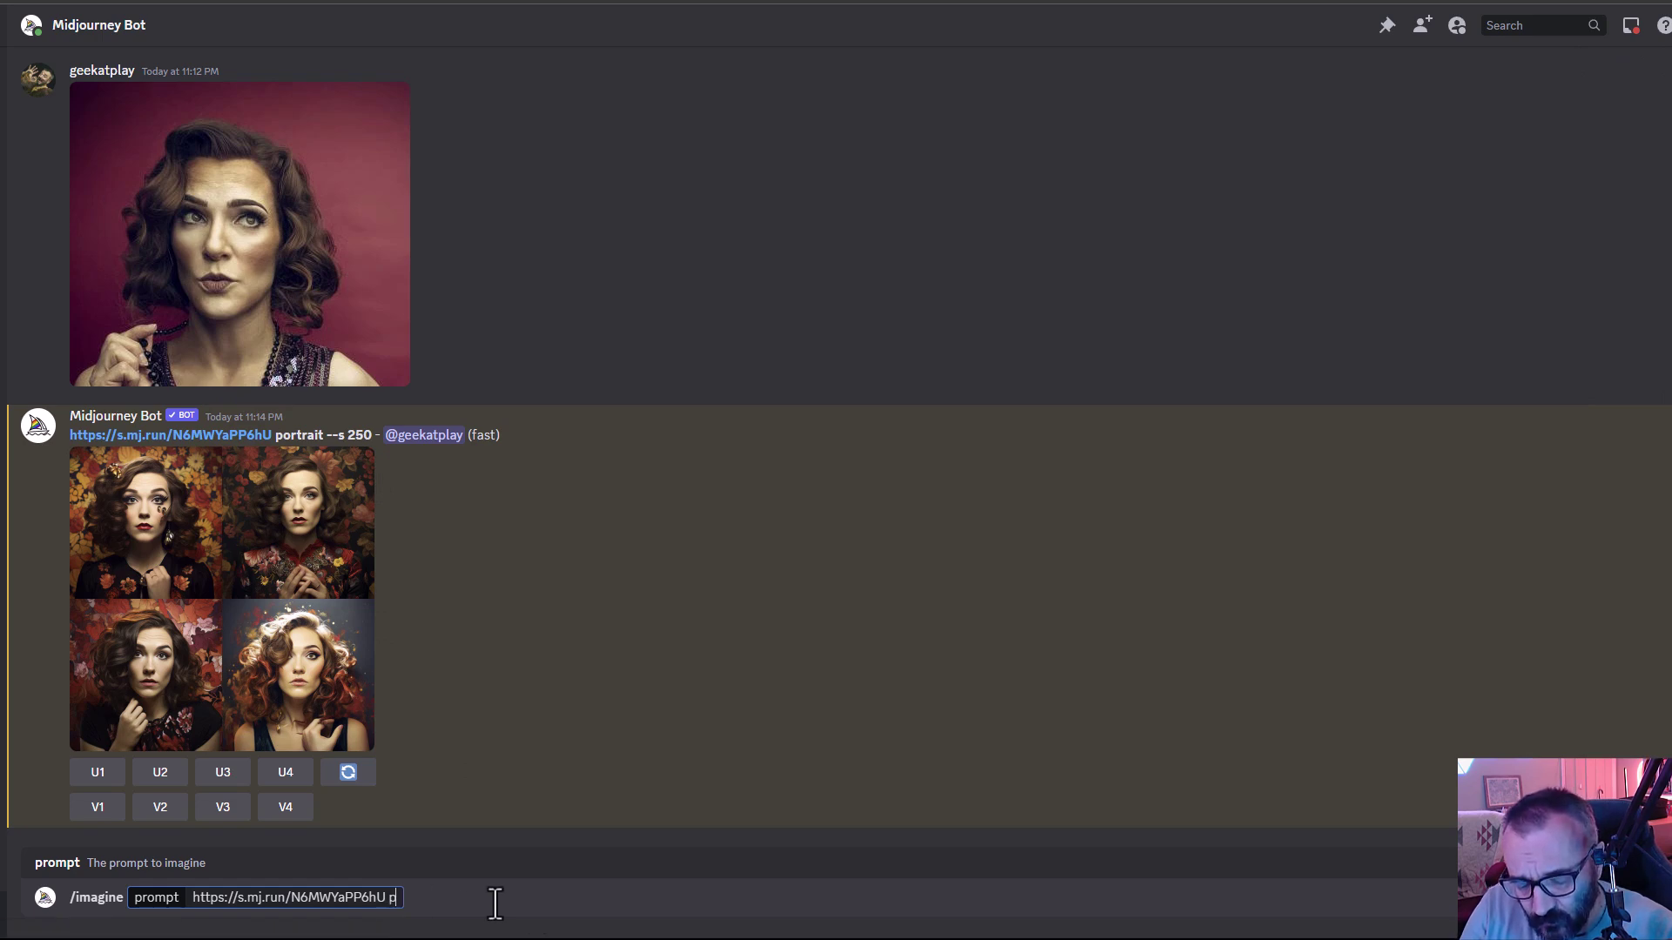
{"action": "type", "text": "ortr"}
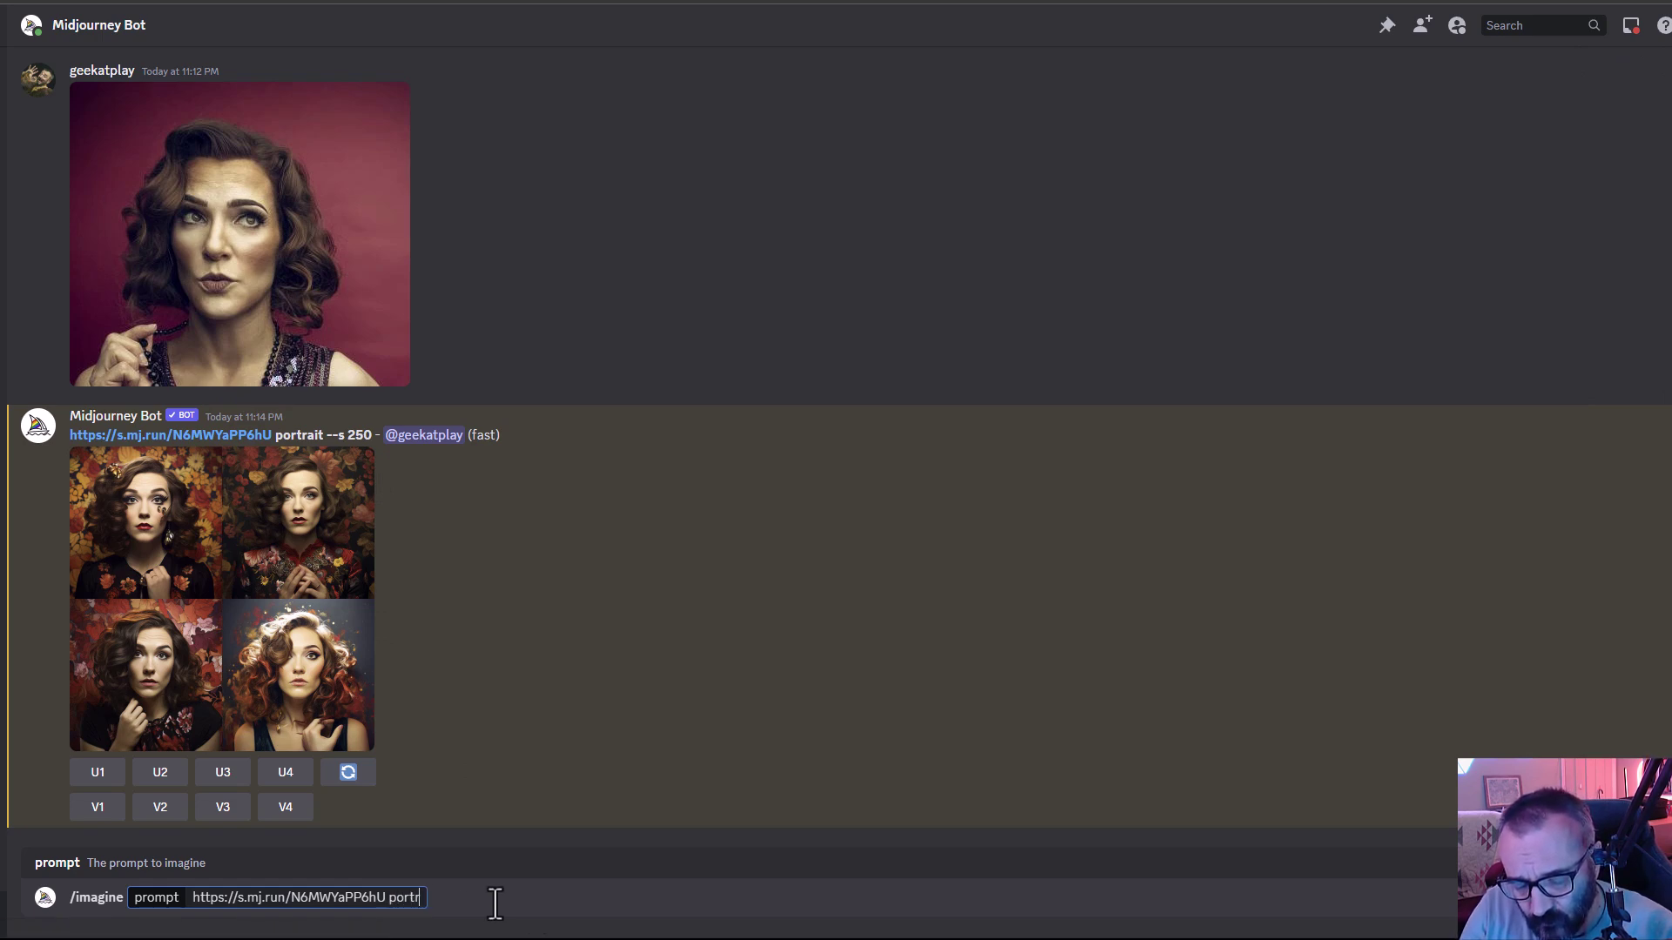
{"action": "type", "text": "ait --"}
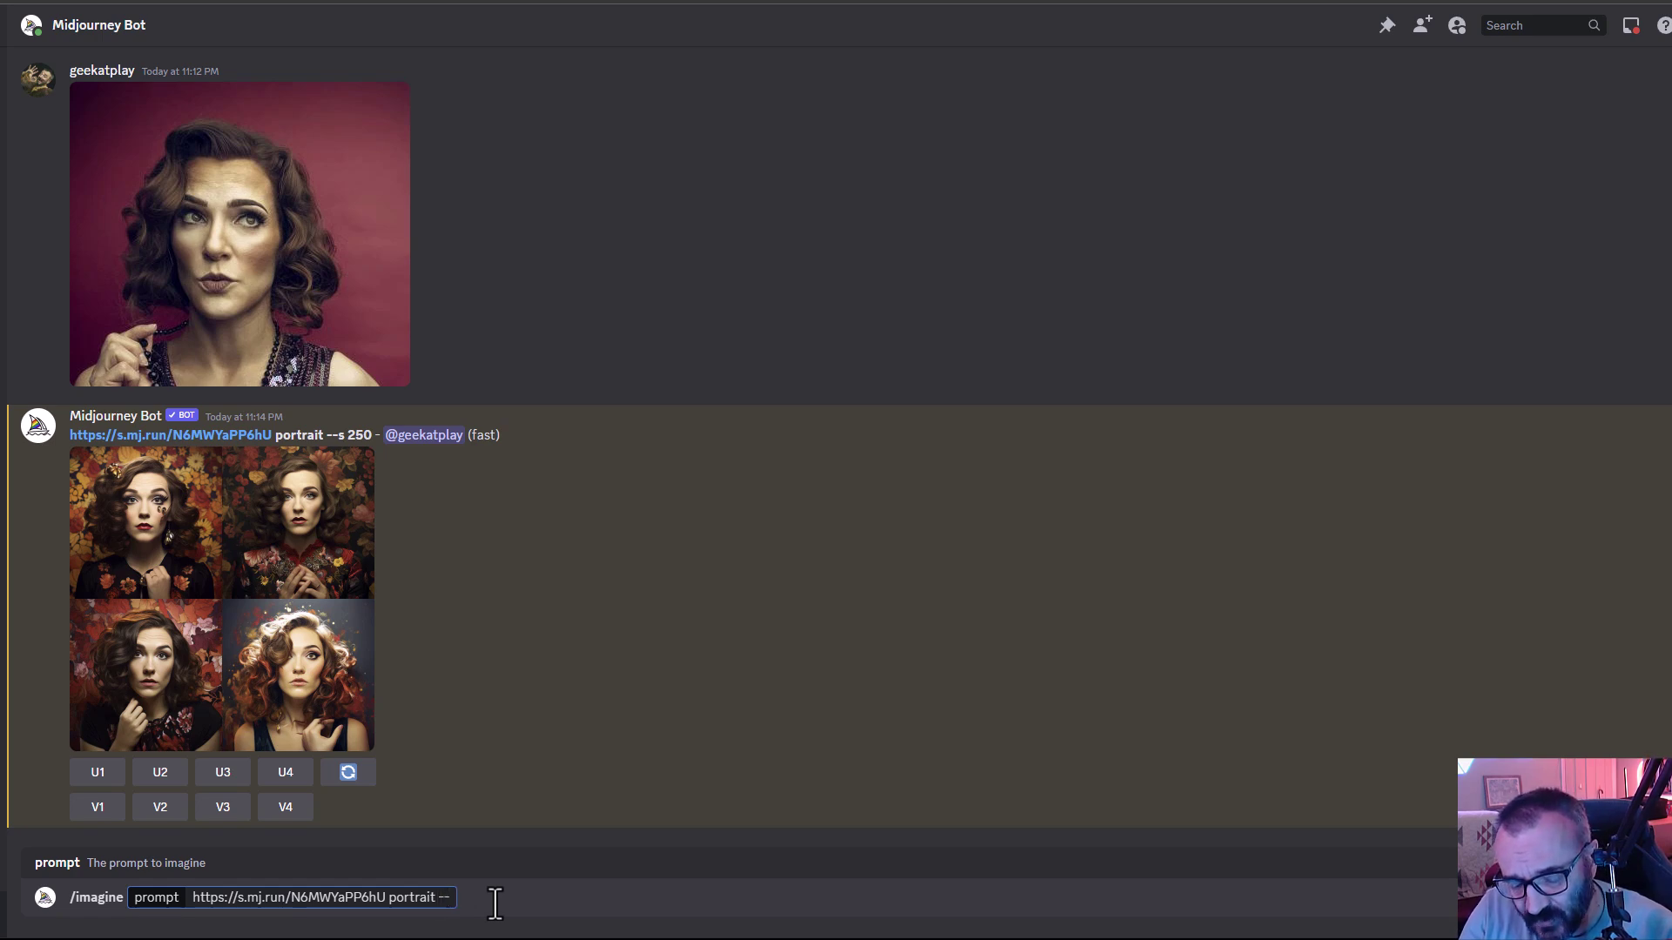
- Add the parameters "--iw 2 --s 0" to the portrait prompt and submit it
{"action": "type", "text": "iw"}
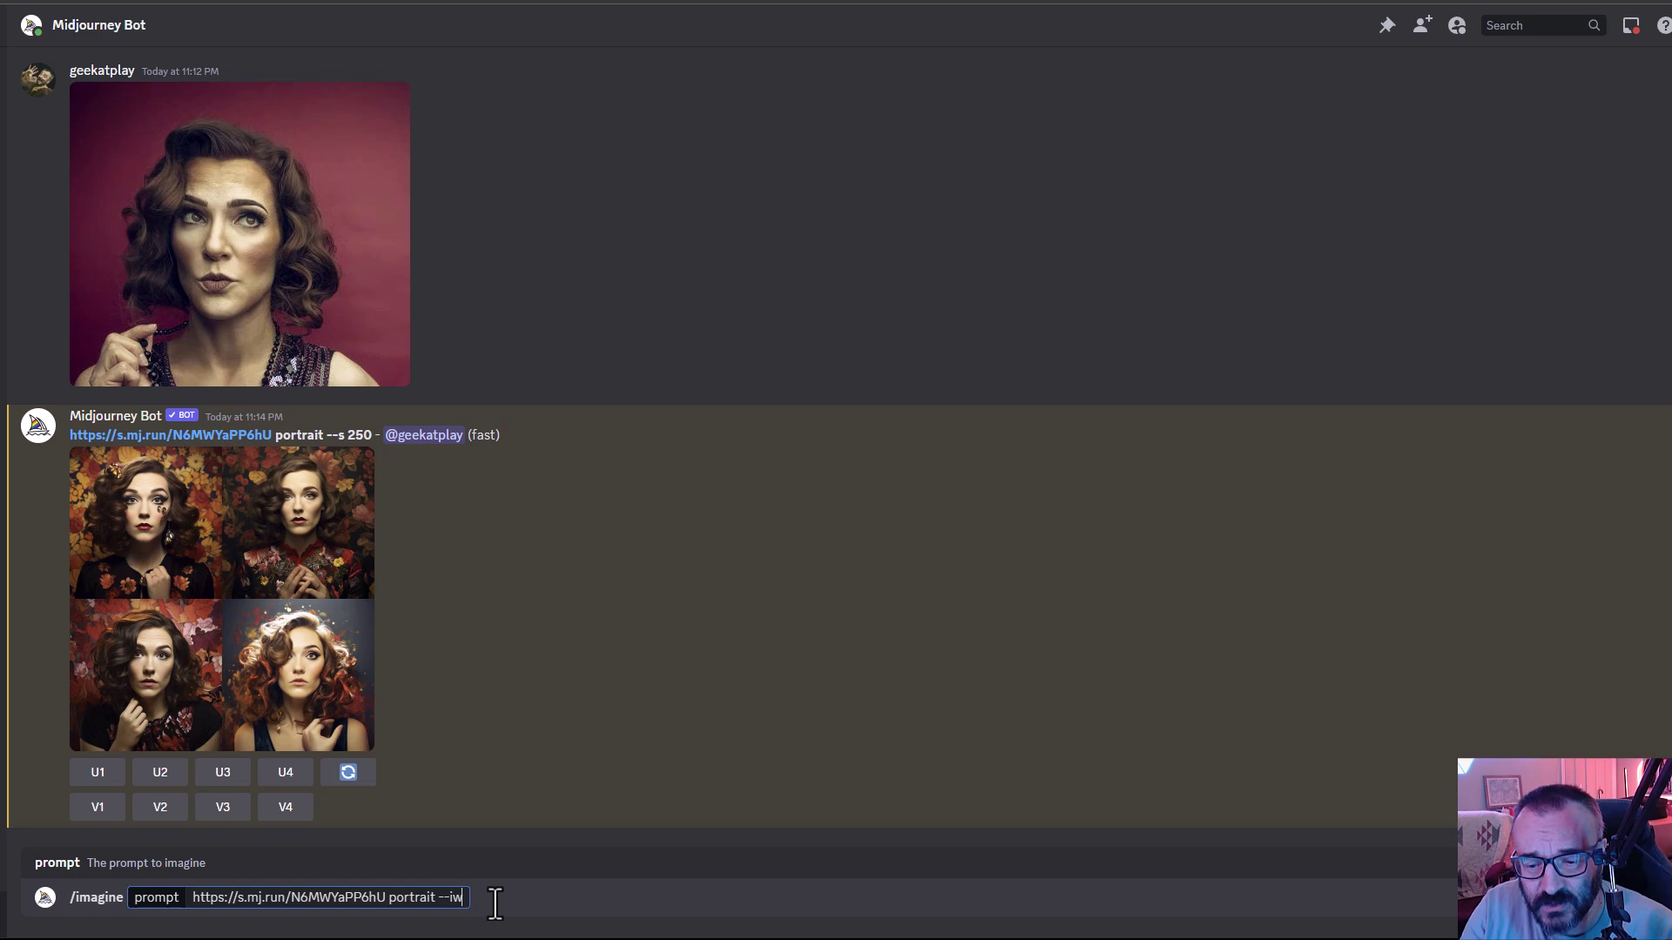
{"action": "type", "text": " 2"}
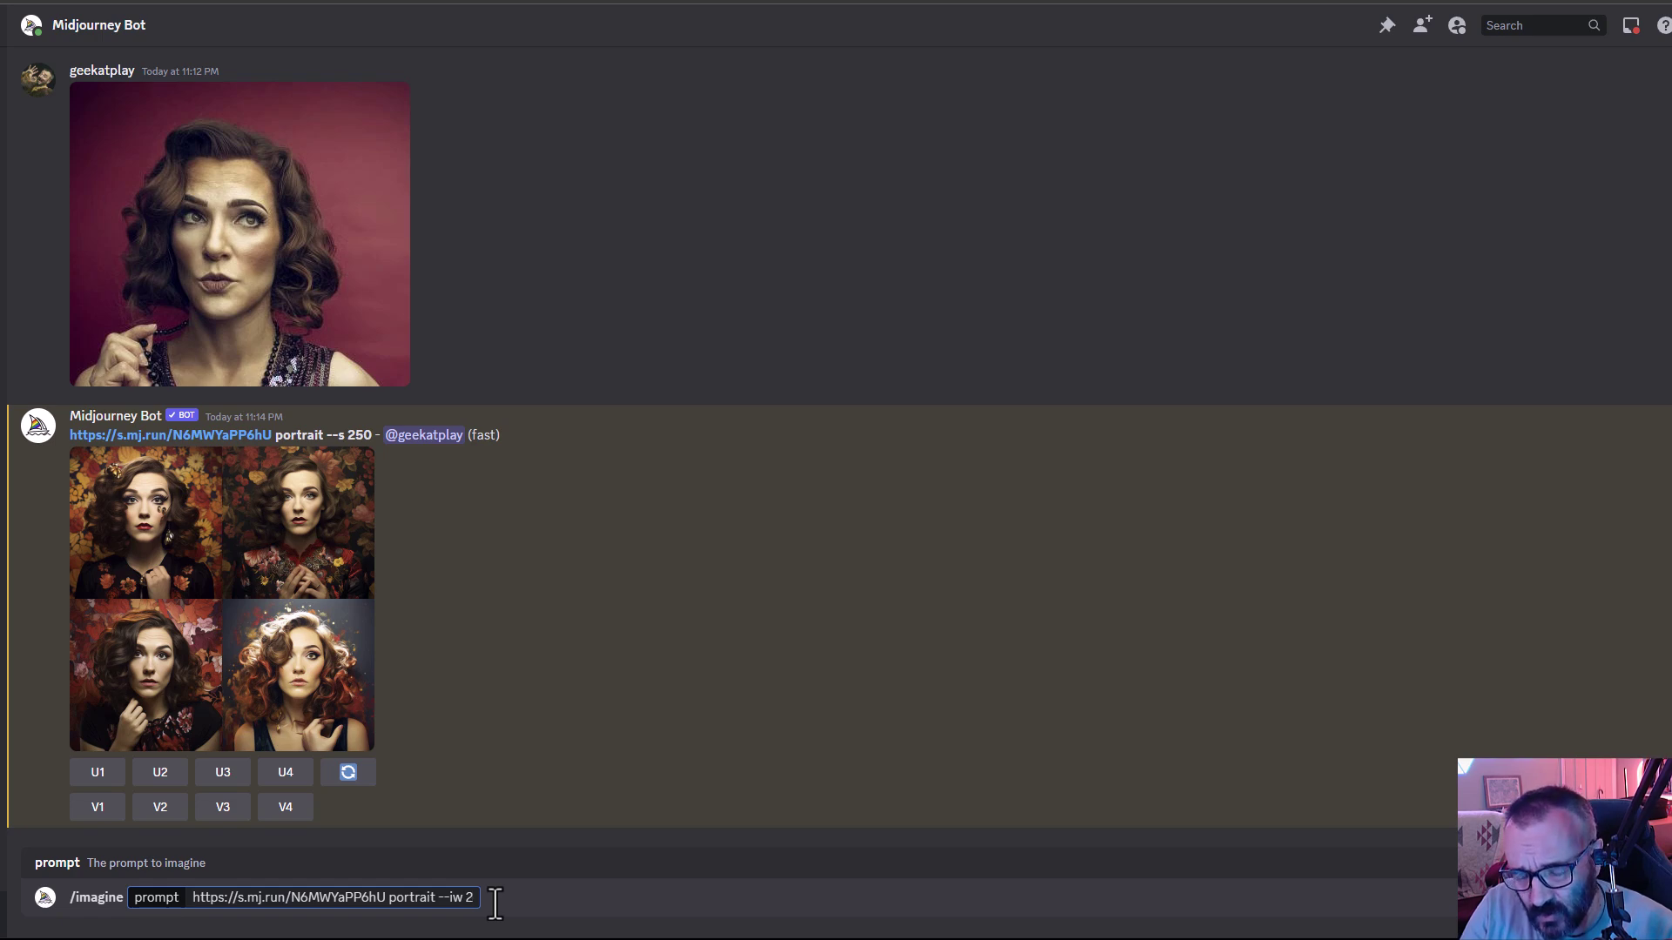
{"action": "type", "text": " --"}
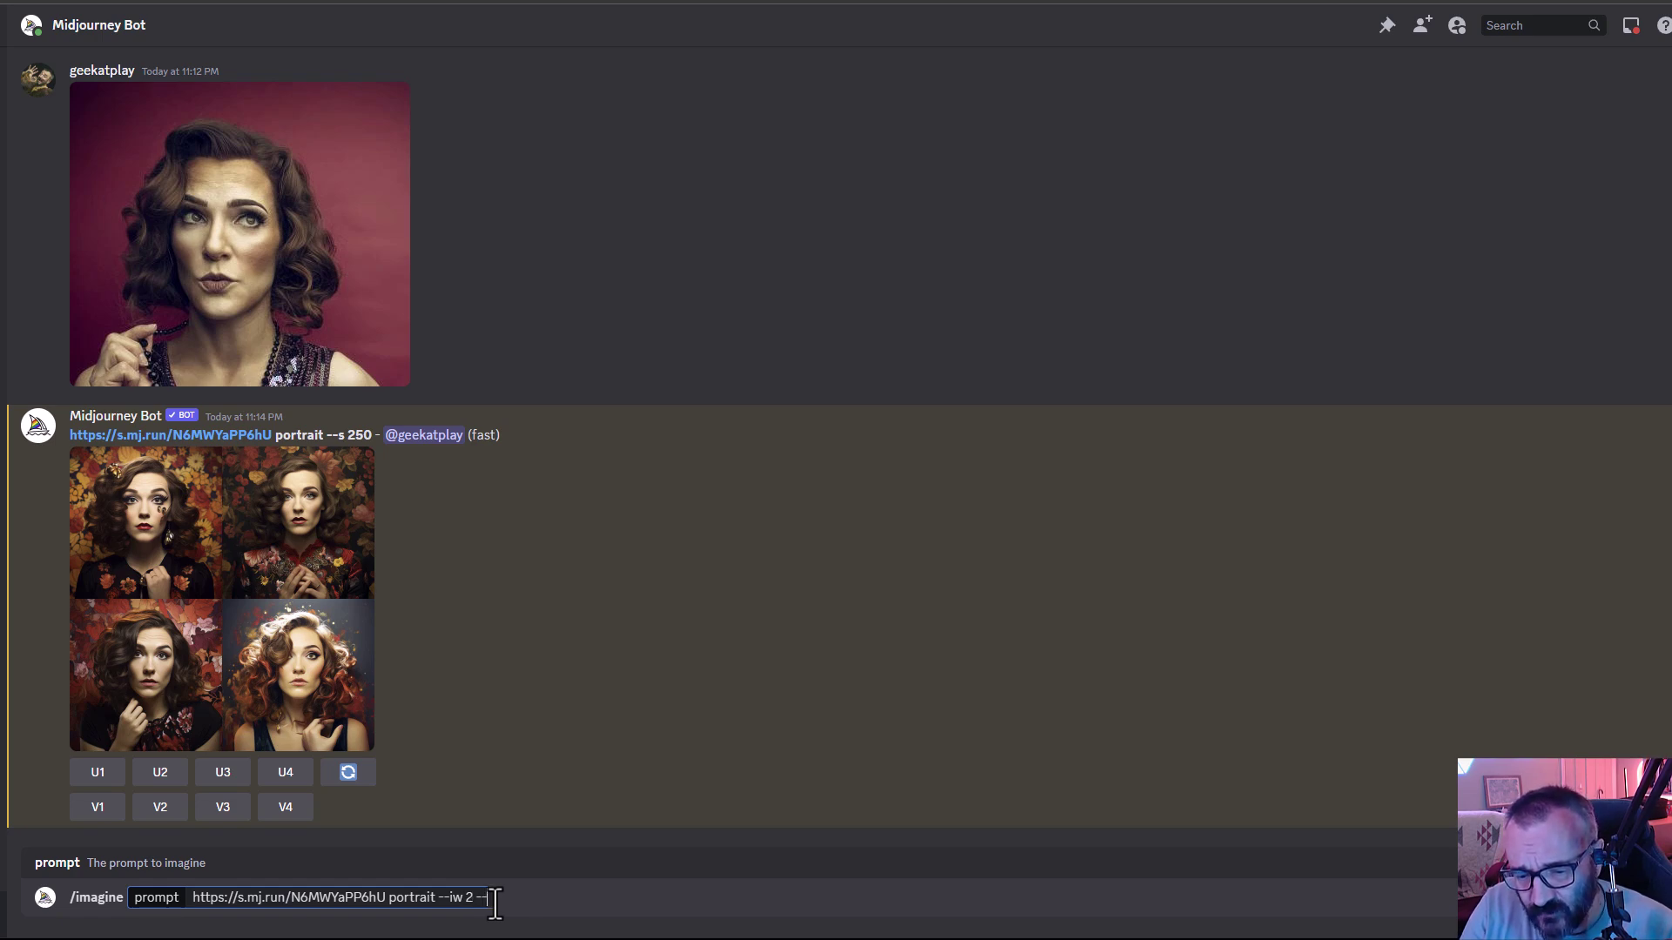
{"action": "type", "text": "s"}
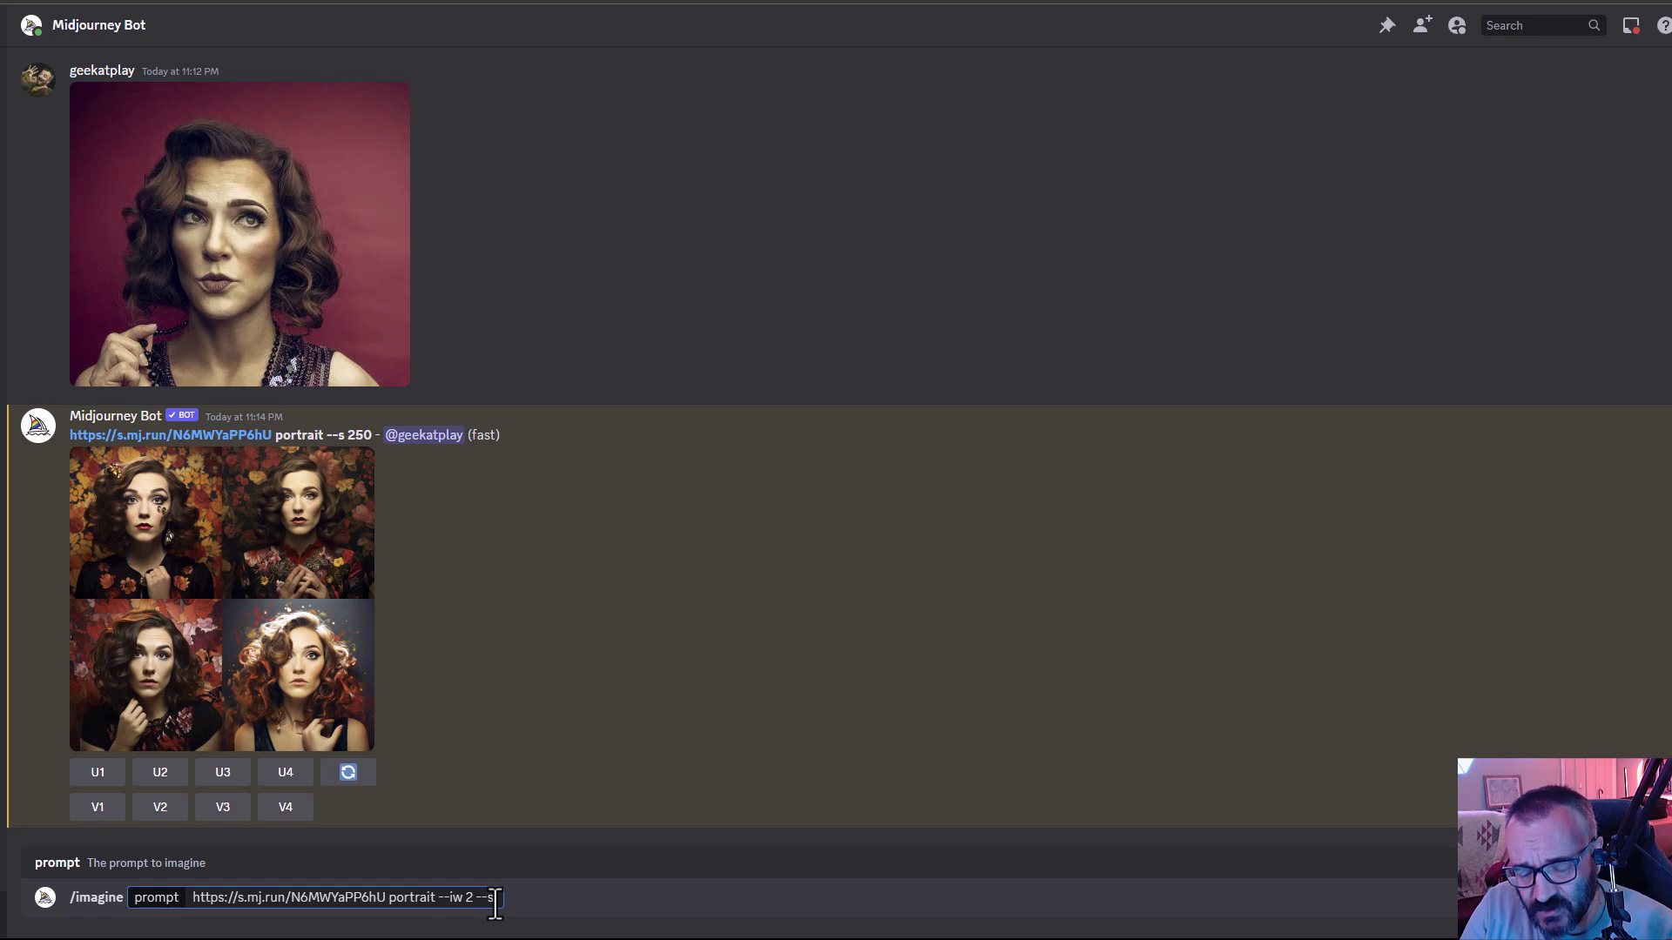
{"action": "type", "text": " 0"}
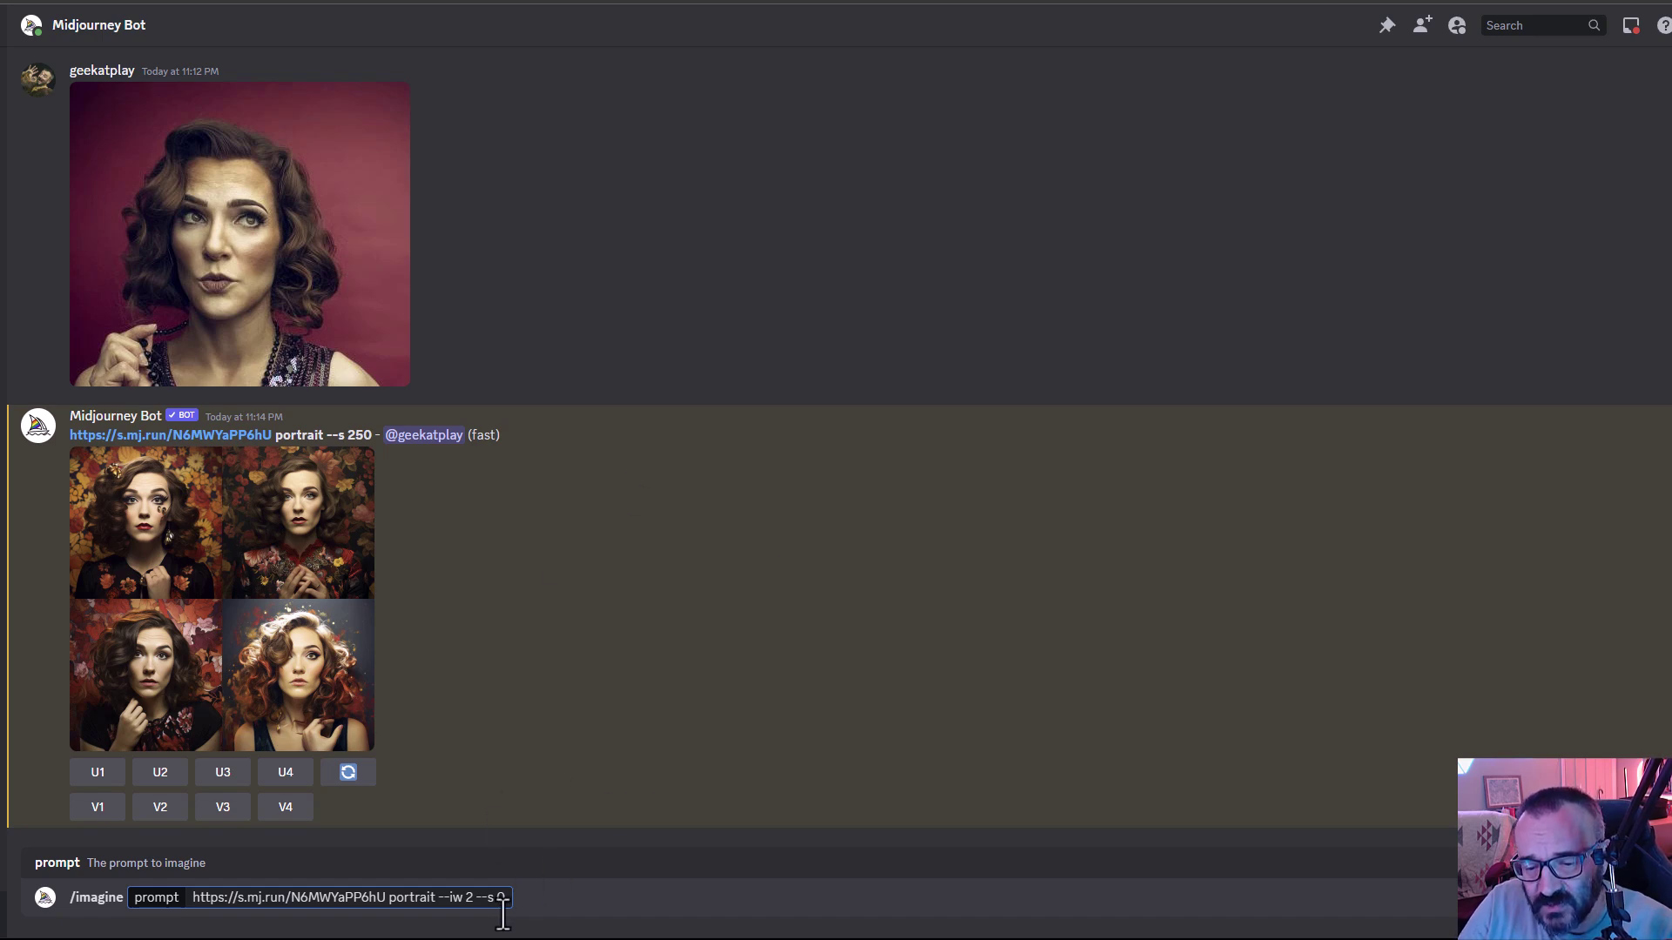
{"action": "key", "text": "Return"}
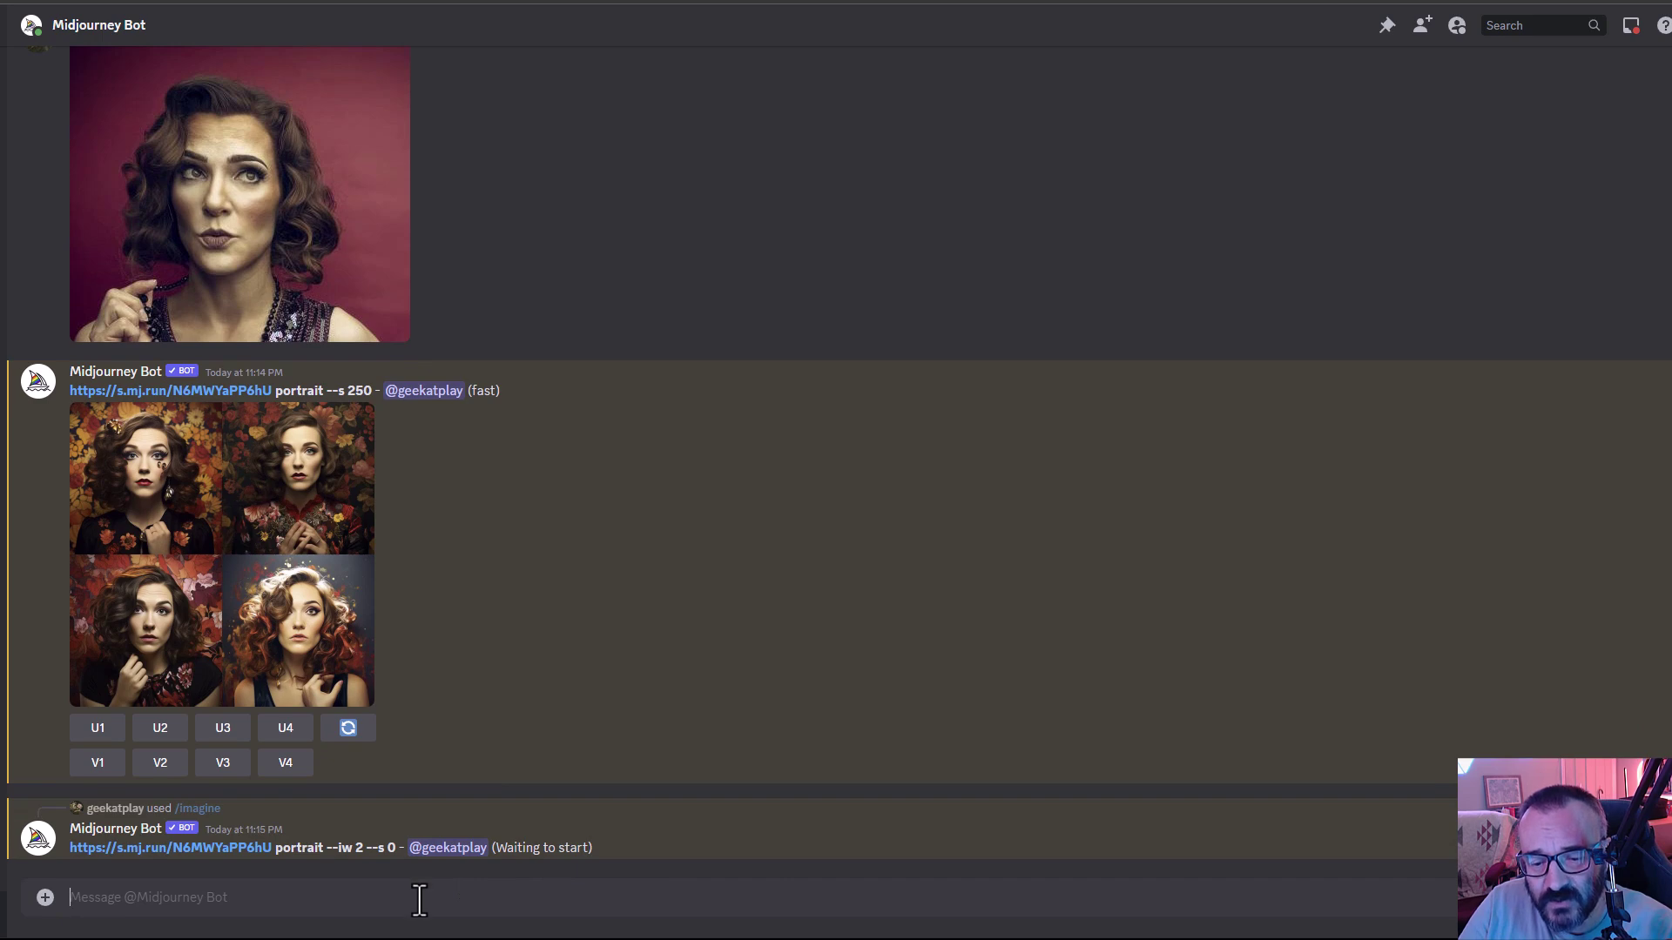
- Run the /settings command to display the Midjourney Bot's current settings
{"action": "type", "text": "/"}
{"action": "type", "text": "style"}
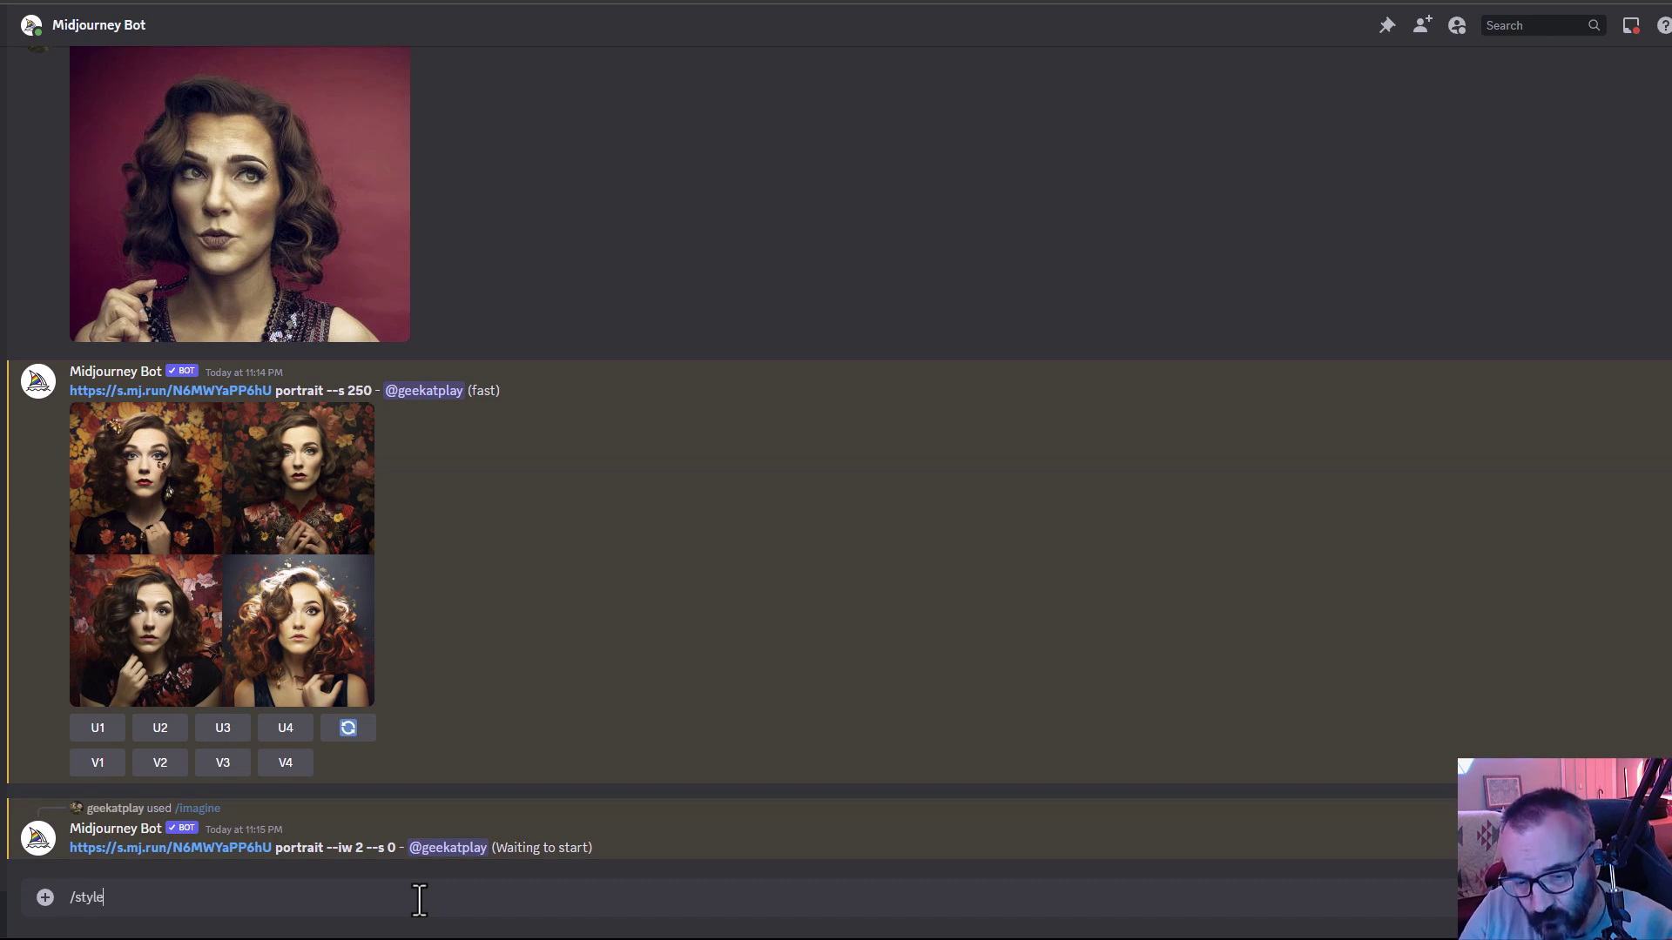
{"action": "key", "text": "BackSpace"}
{"action": "key", "text": "BackSpace"}
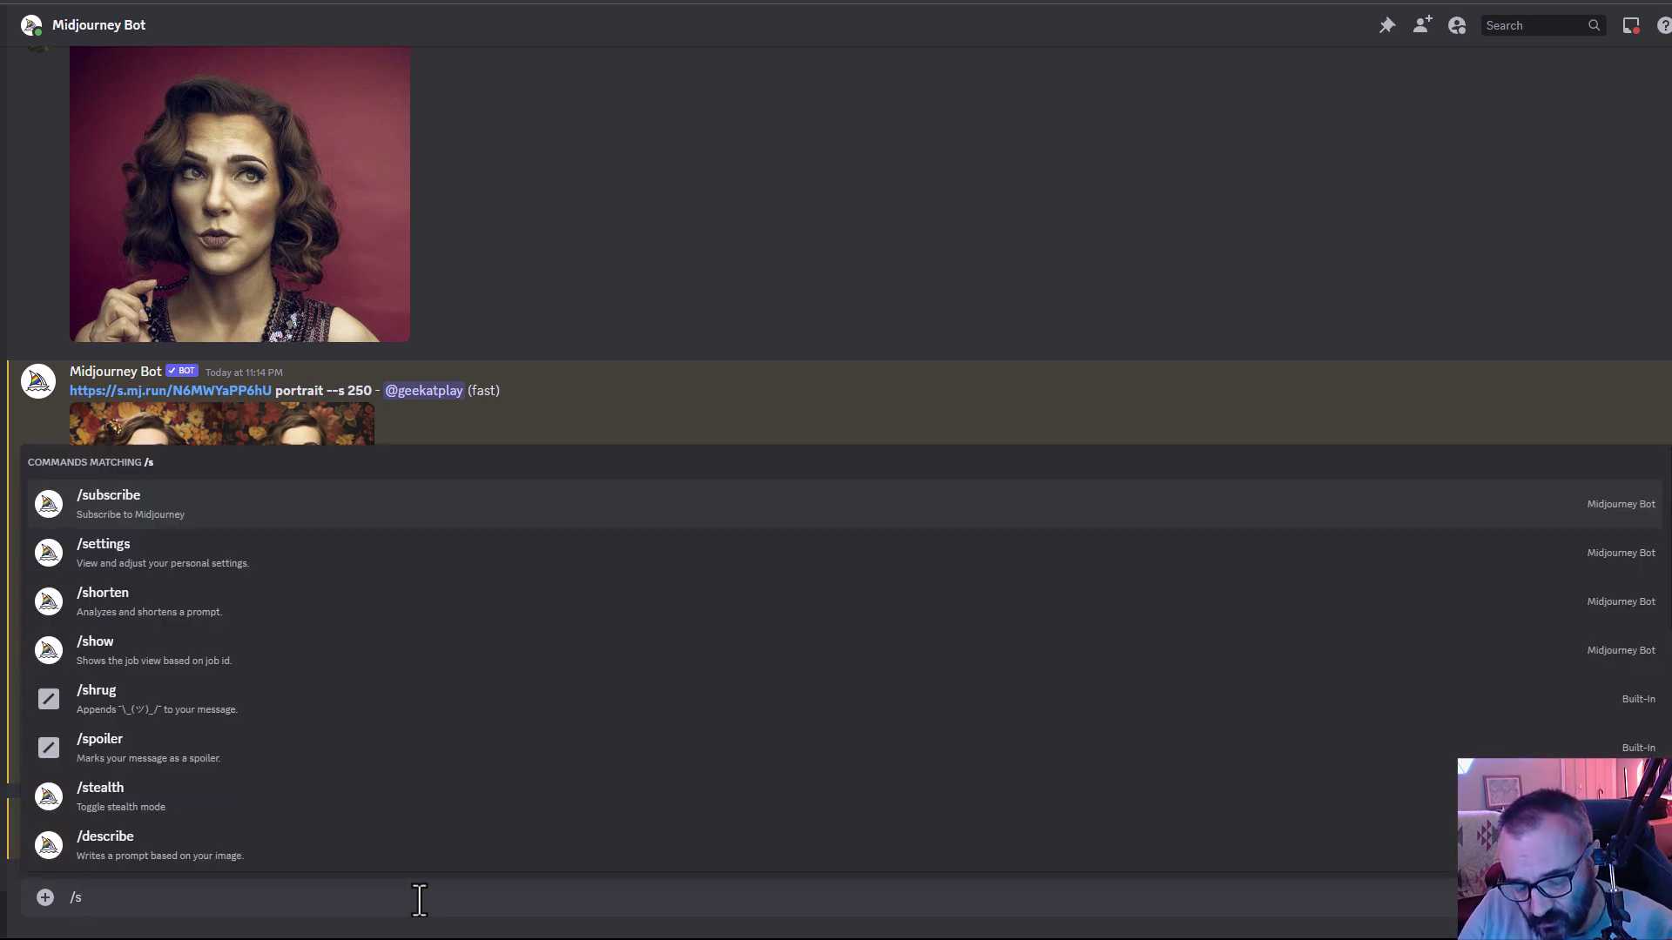
{"action": "type", "text": "e"}
{"action": "key", "text": "Tab"}
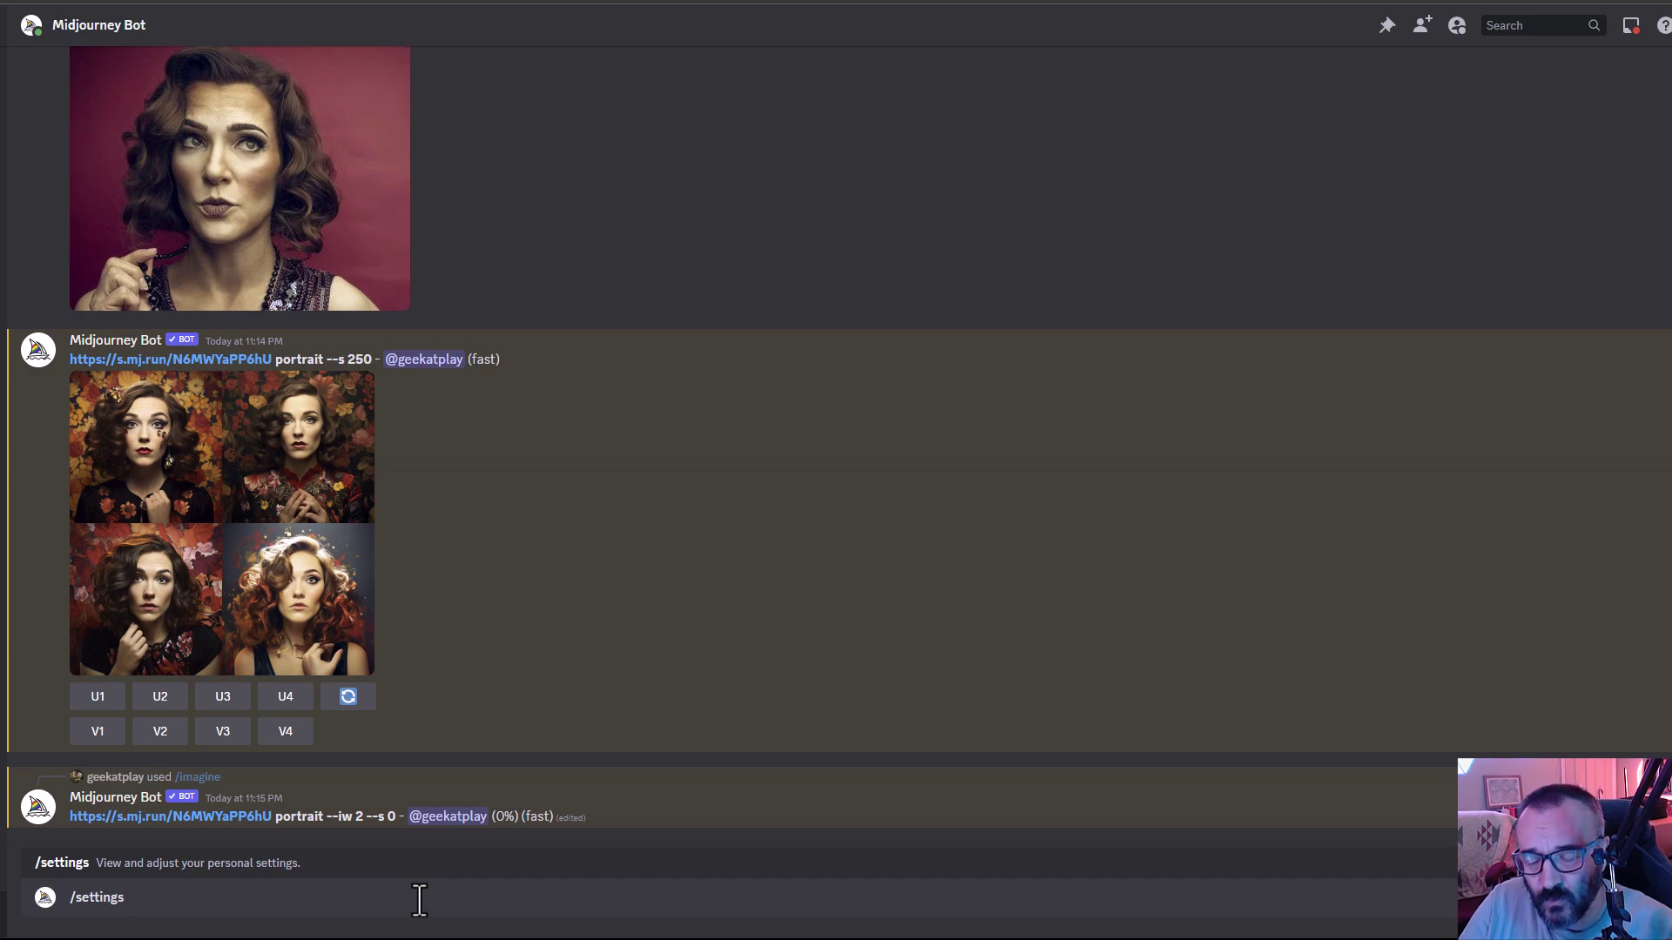
{"action": "key", "text": "Return"}
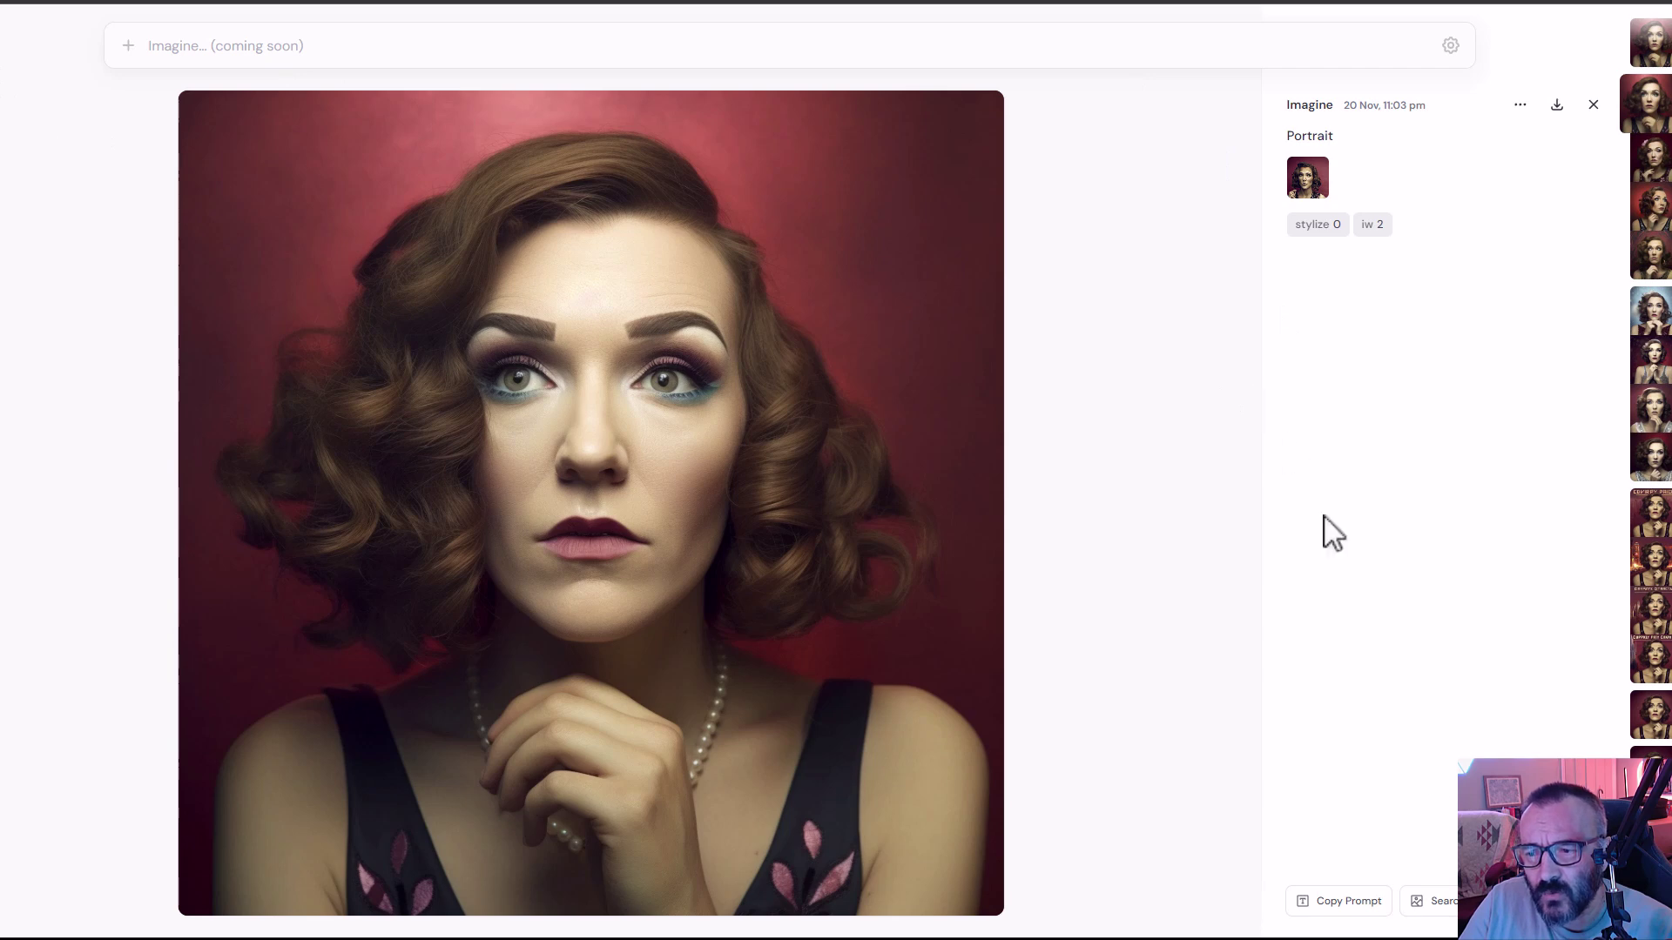
- Switch to the Midjourney website and copy the seed of the portrait made with stylize 0 and iw 2
{"action": "left_click", "coordinate": [1520, 105]}
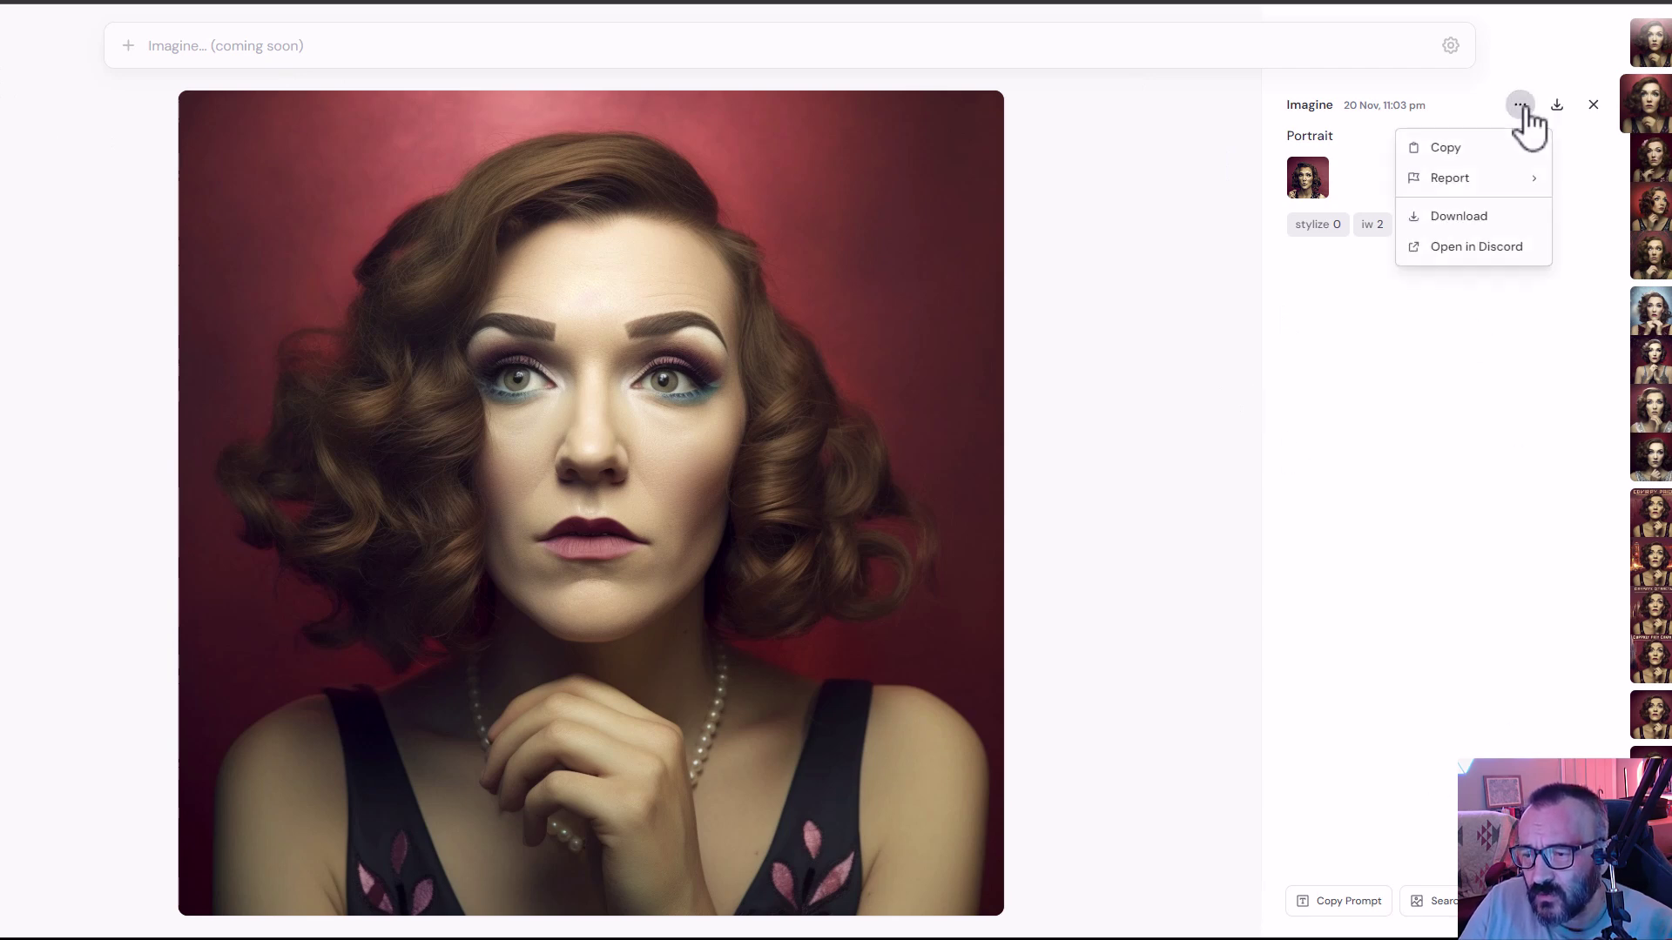
{"action": "mouse_move", "coordinate": [1453, 157]}
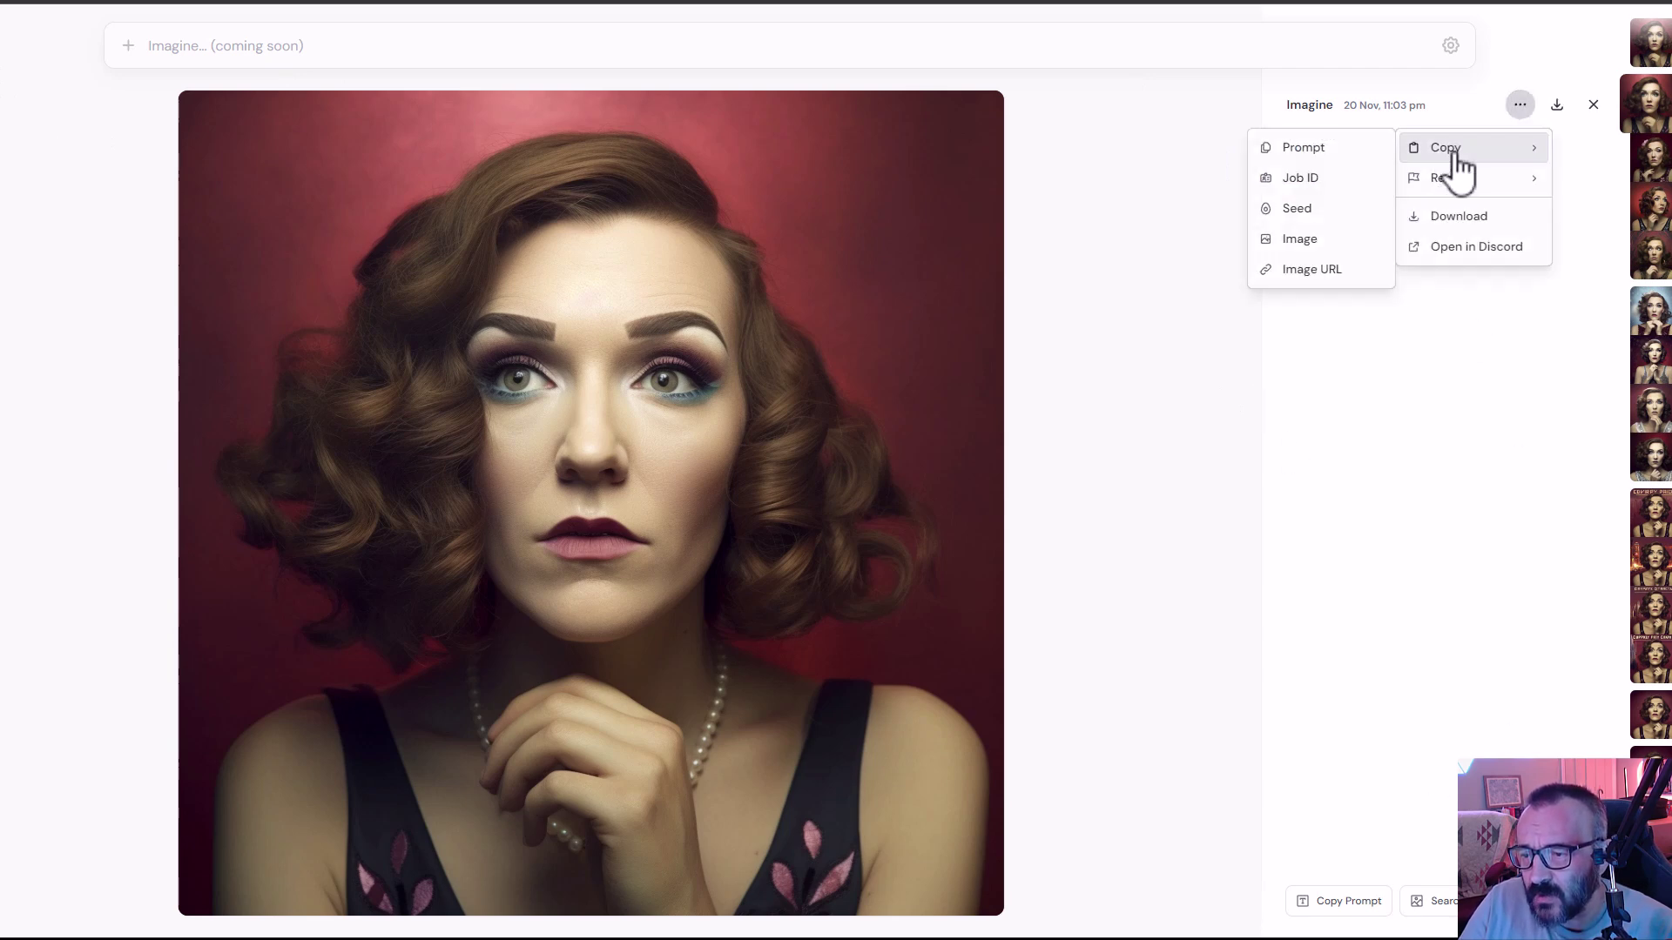
{"action": "left_click", "coordinate": [1295, 210]}
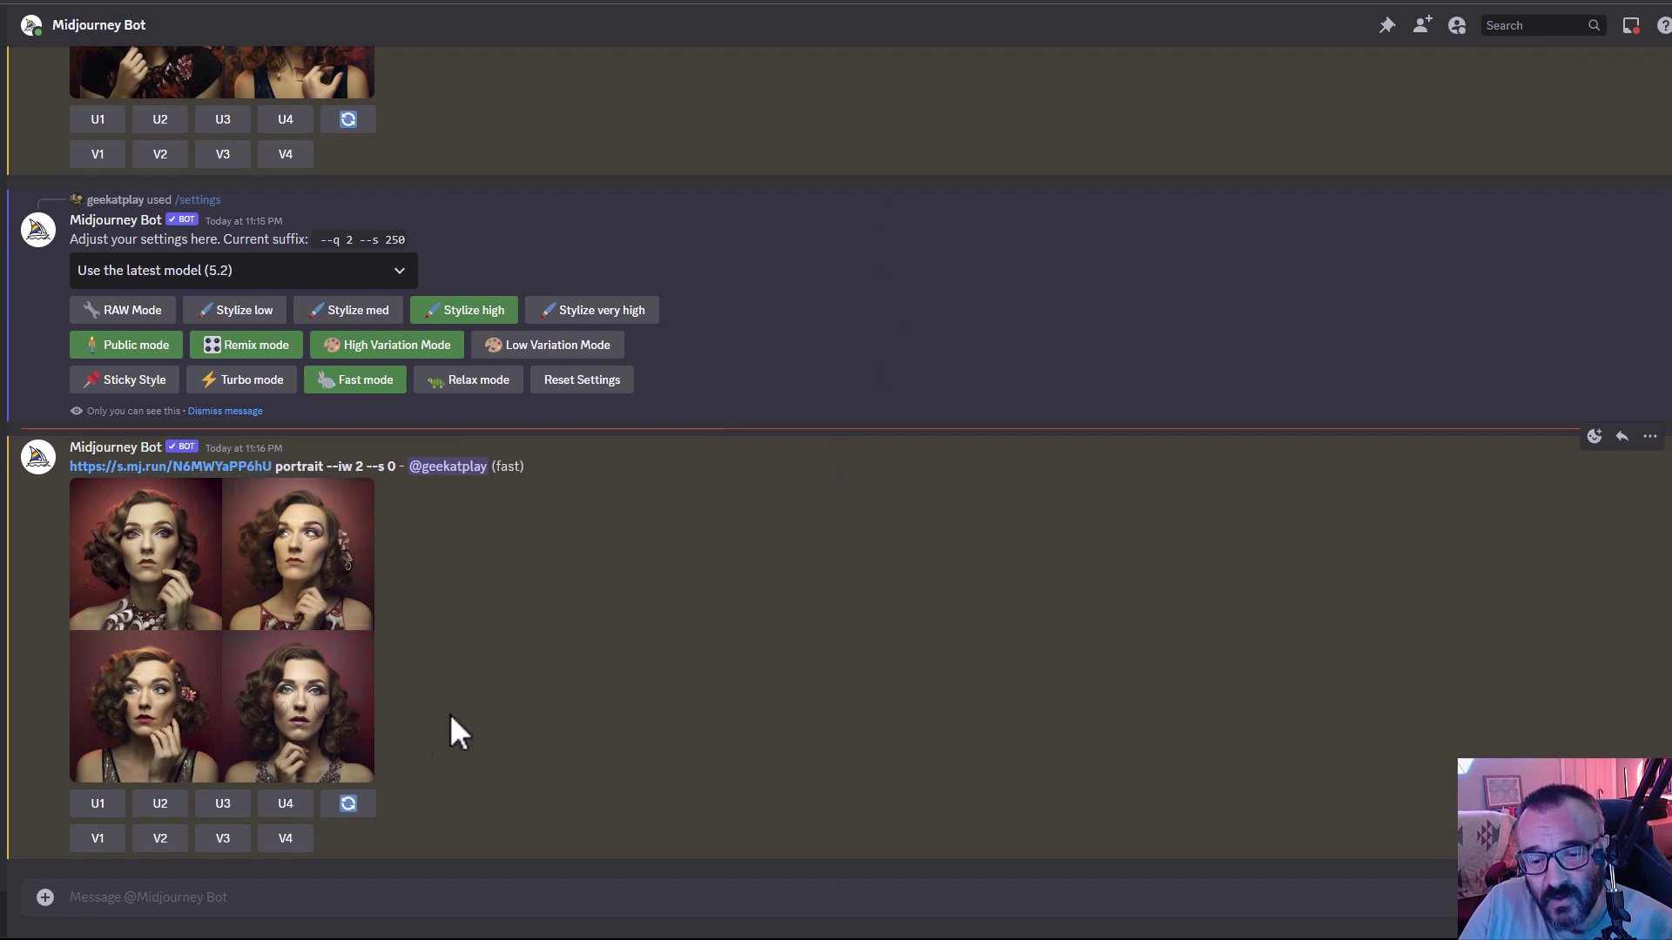
- Compare the "--iw 2 --s 0" results with the uploaded photo in Discord and copy that job's full prompt
{"action": "left_click", "coordinate": [237, 707]}
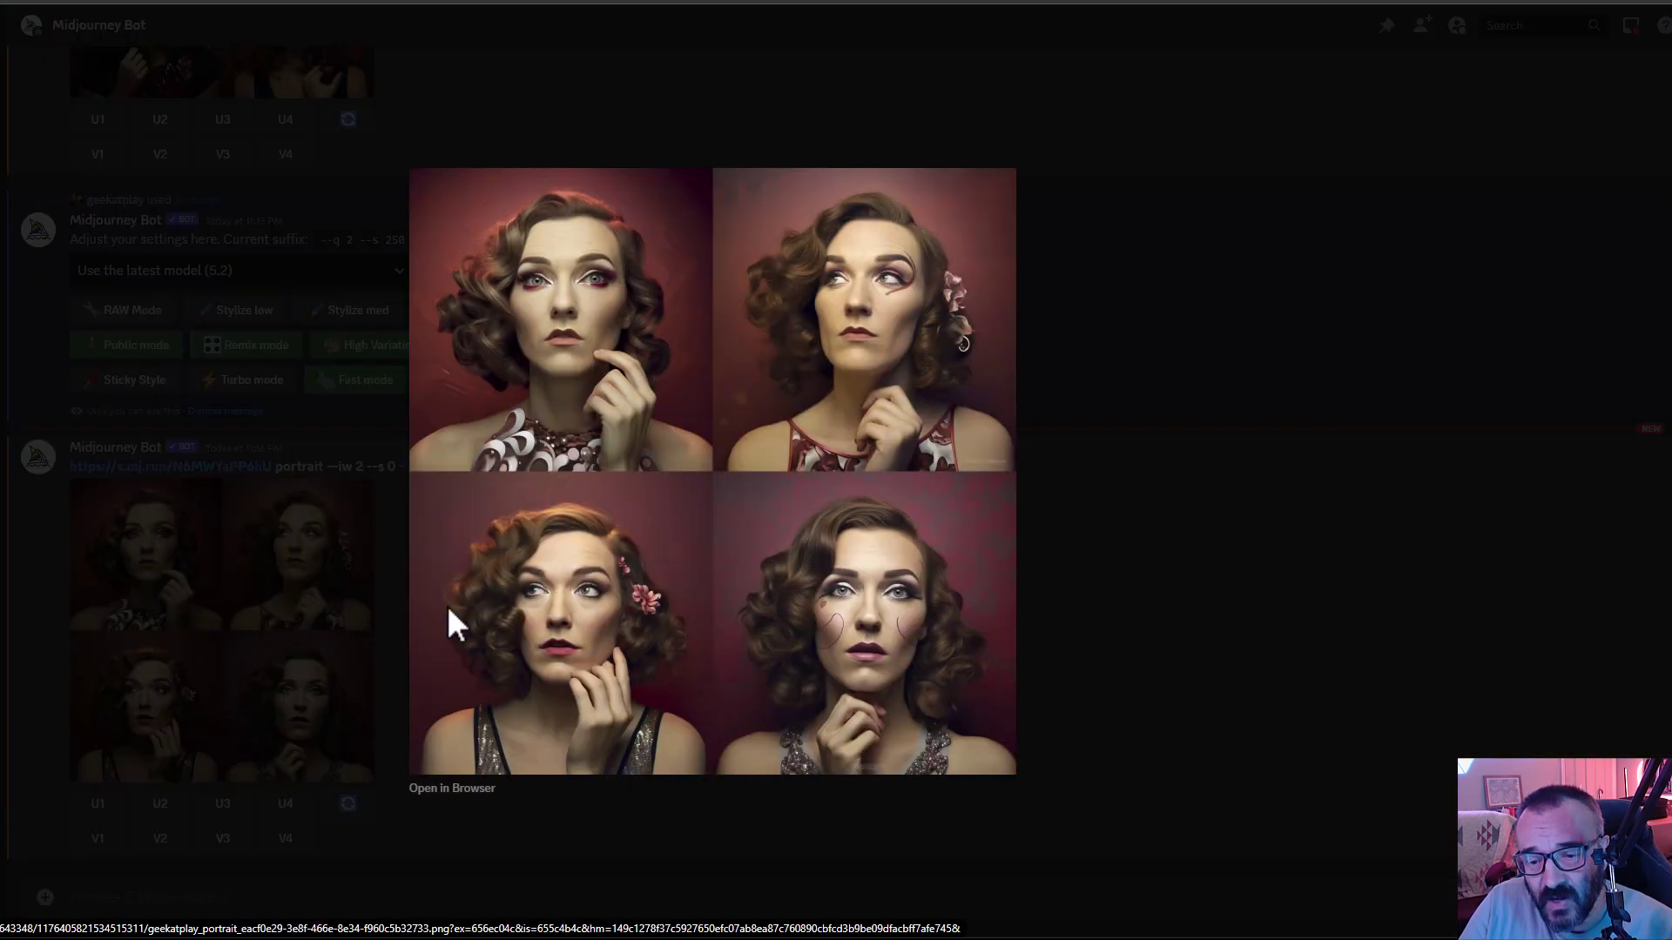
{"action": "left_click", "coordinate": [1146, 645]}
{"action": "scroll", "coordinate": [478, 536], "scroll_direction": "up", "scroll_amount": 10}
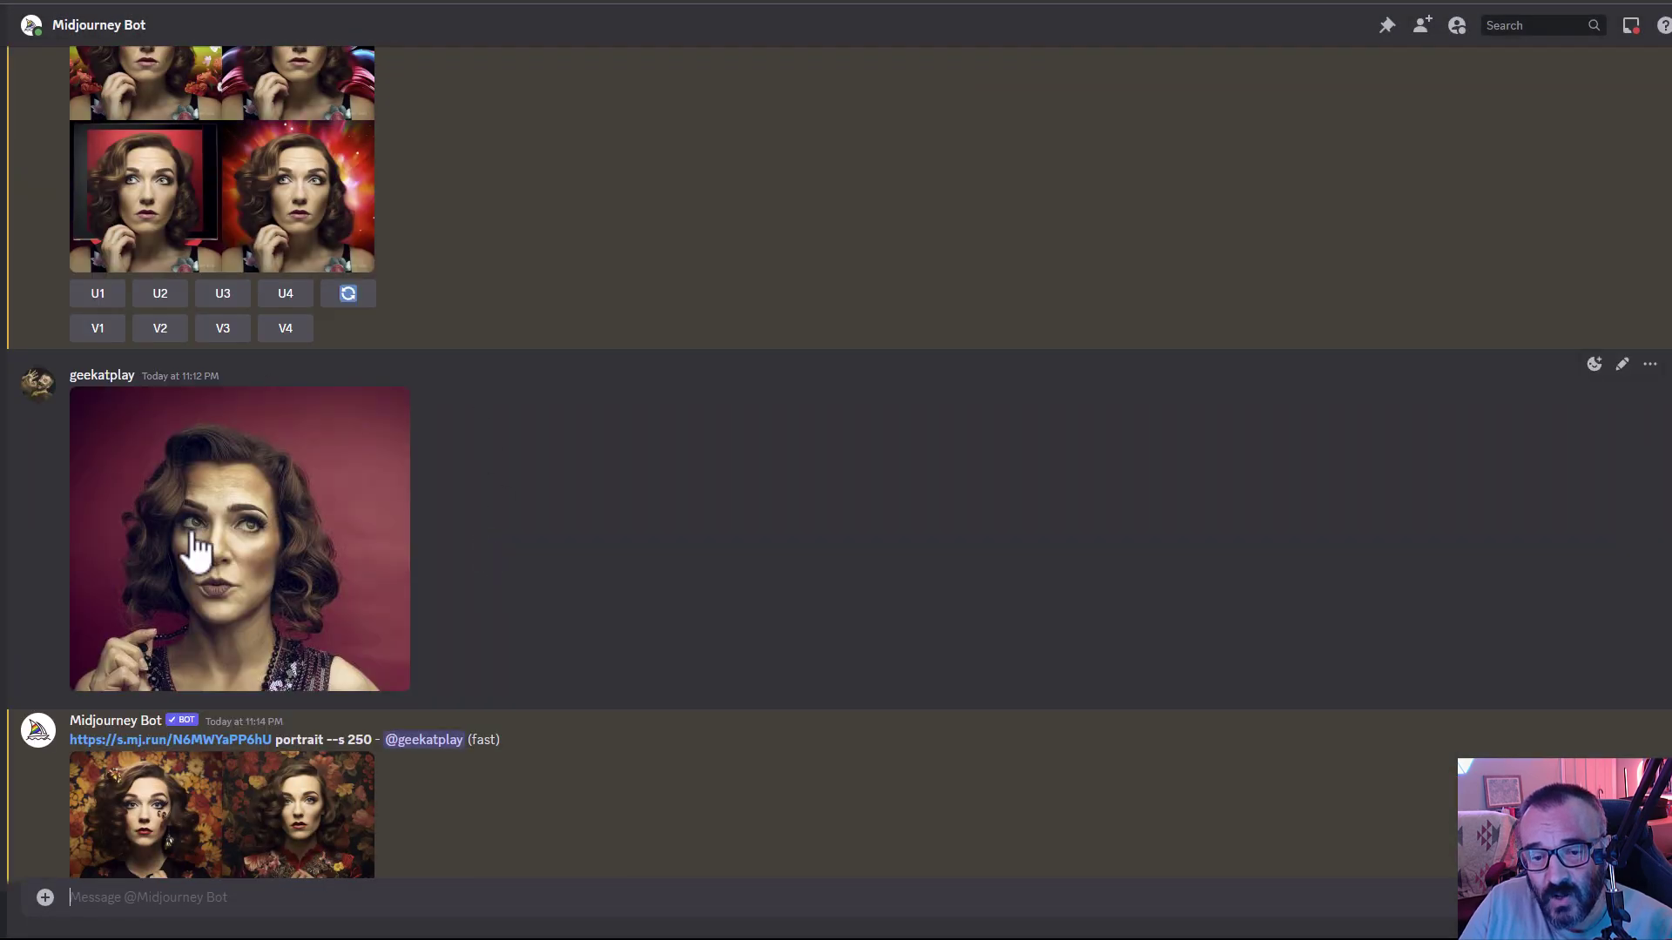
{"action": "scroll", "coordinate": [393, 575], "scroll_direction": "down", "scroll_amount": 10}
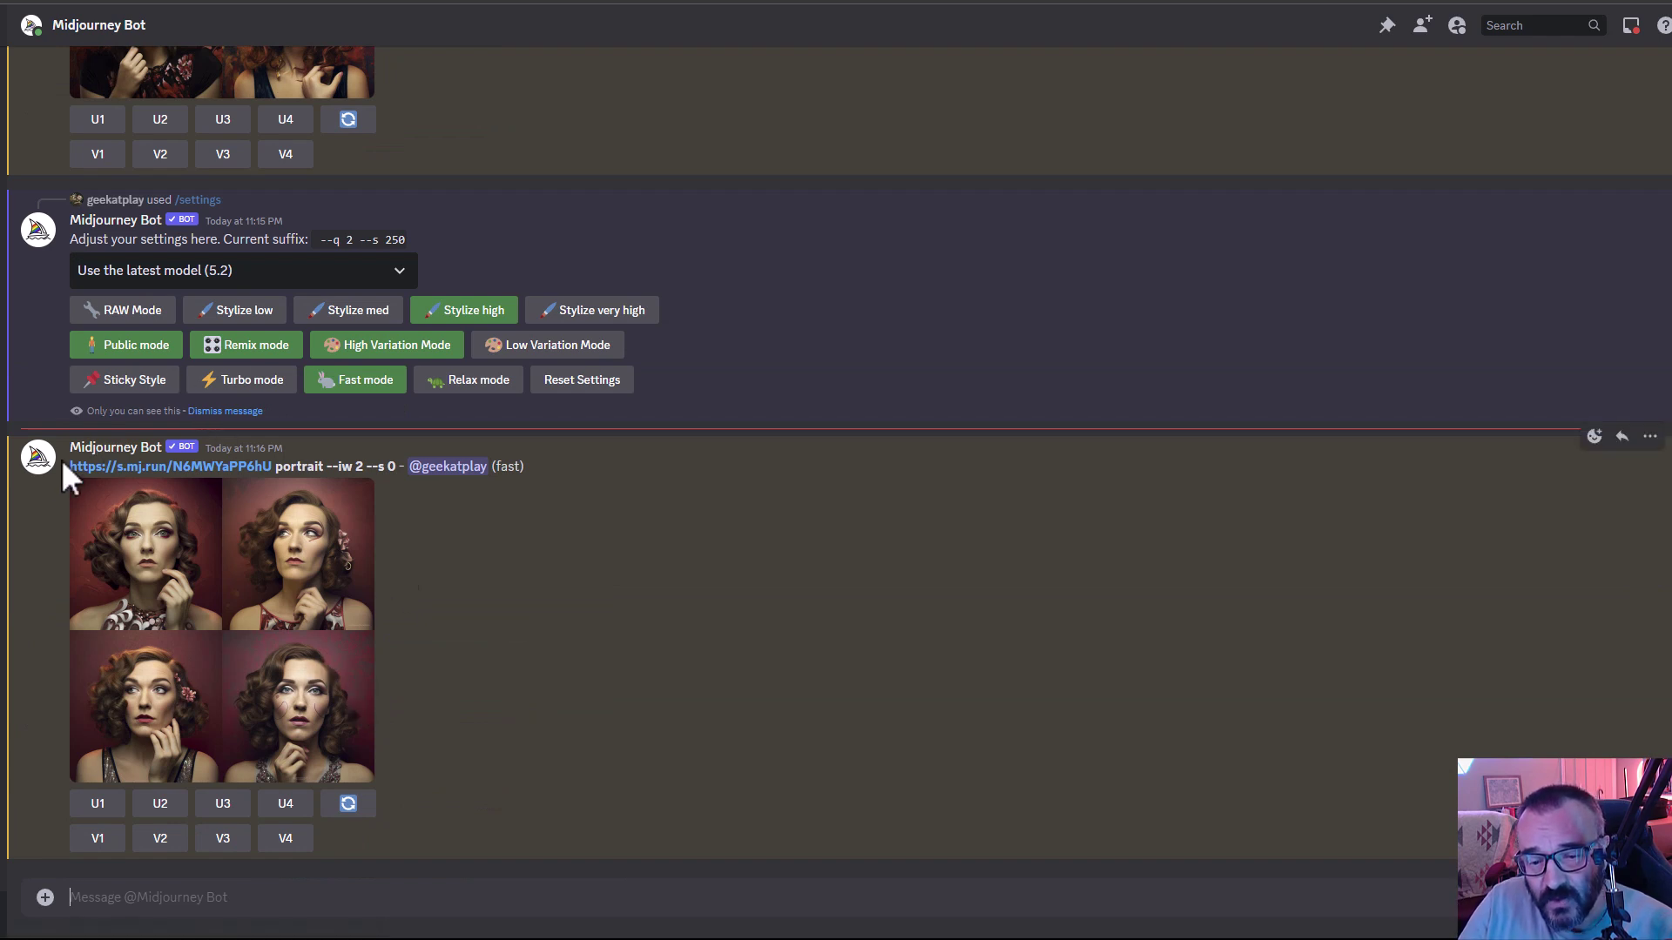
{"action": "left_click_drag", "start_coordinate": [68, 471], "coordinate": [395, 466]}
{"action": "key", "text": "ctrl+c"}
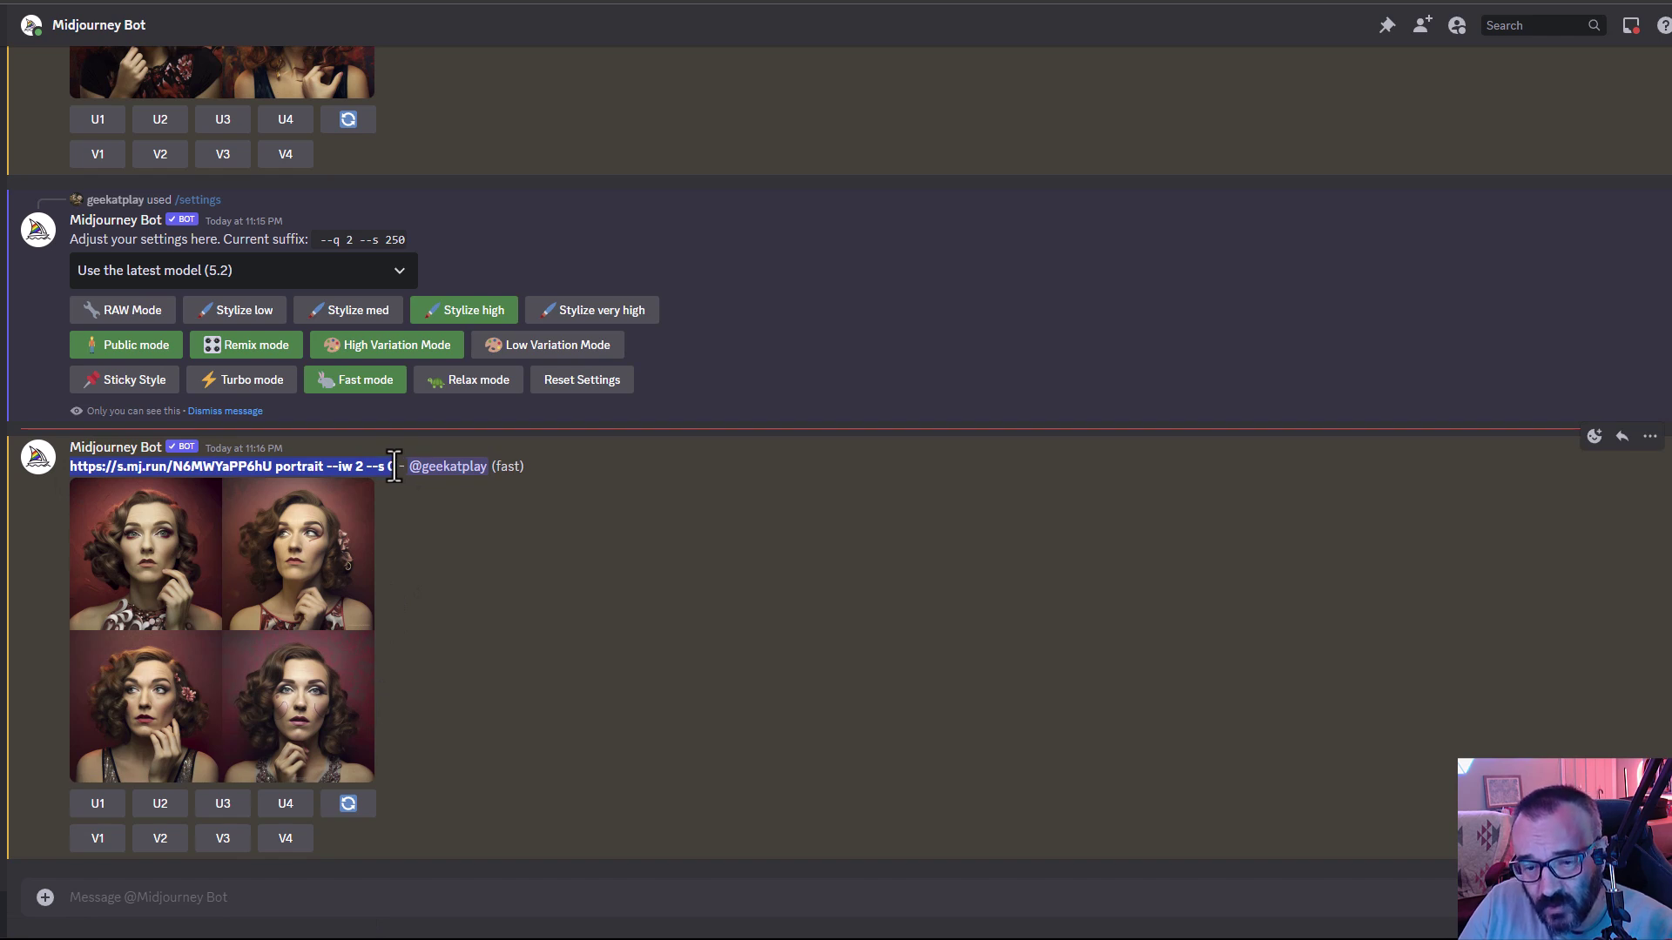
- Submit a new /imagine prompt made of the copied portrait prompt plus the parameter "--seed 12345678"
{"action": "left_click", "coordinate": [493, 906]}
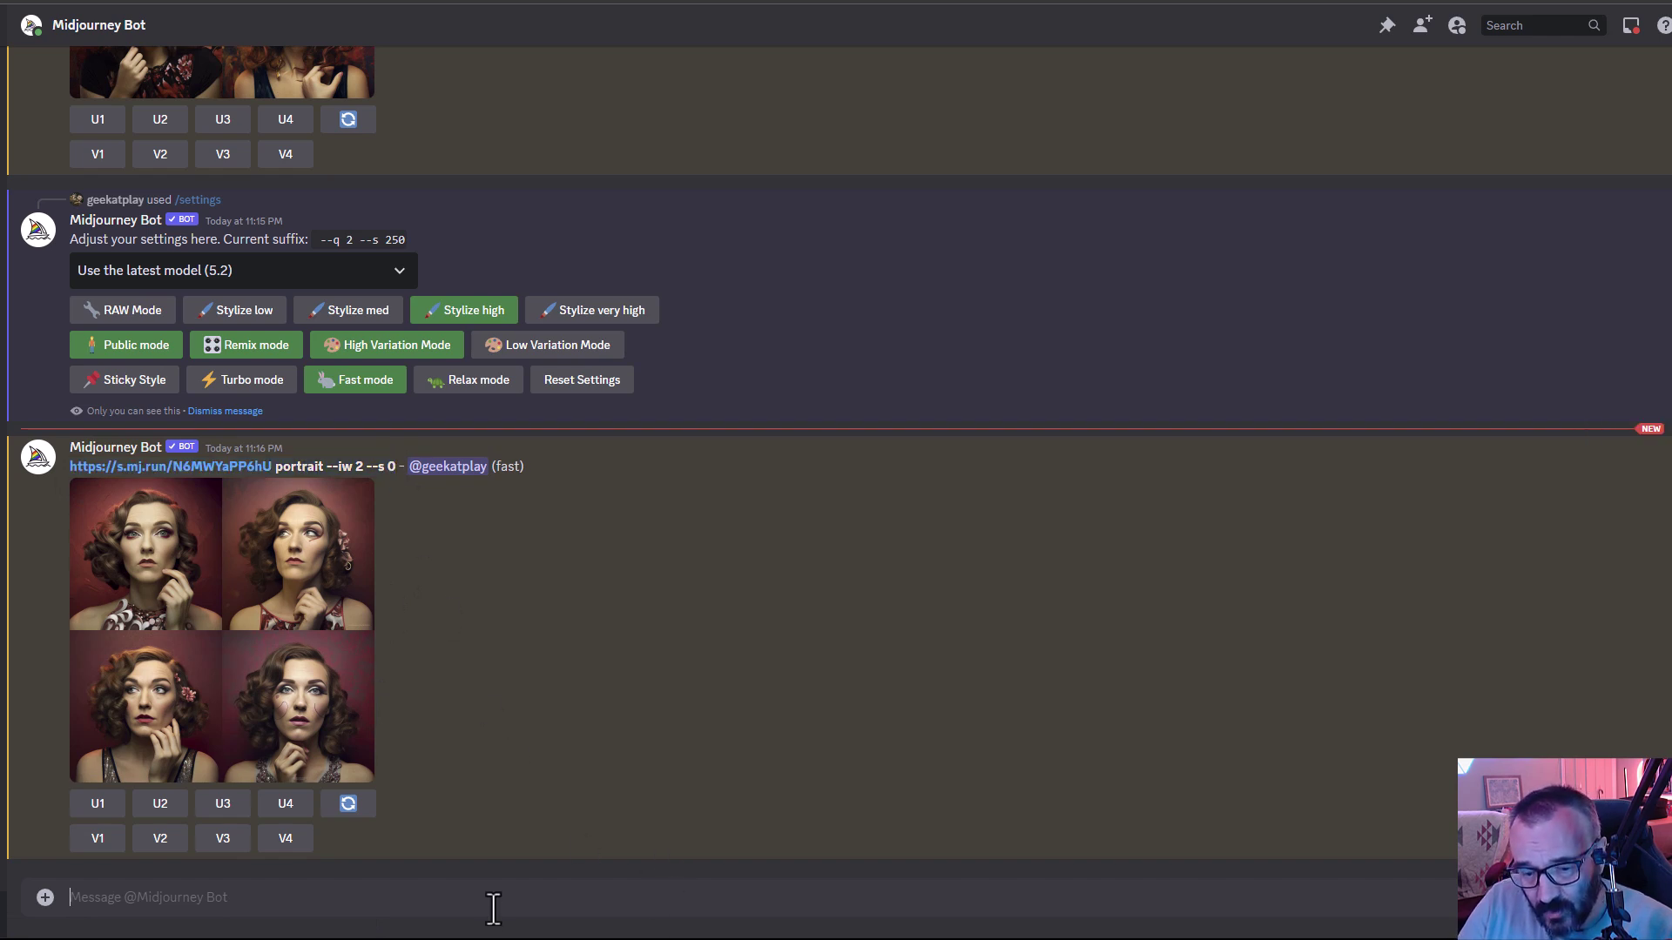
{"action": "type", "text": "/im"}
{"action": "key", "text": "Tab"}
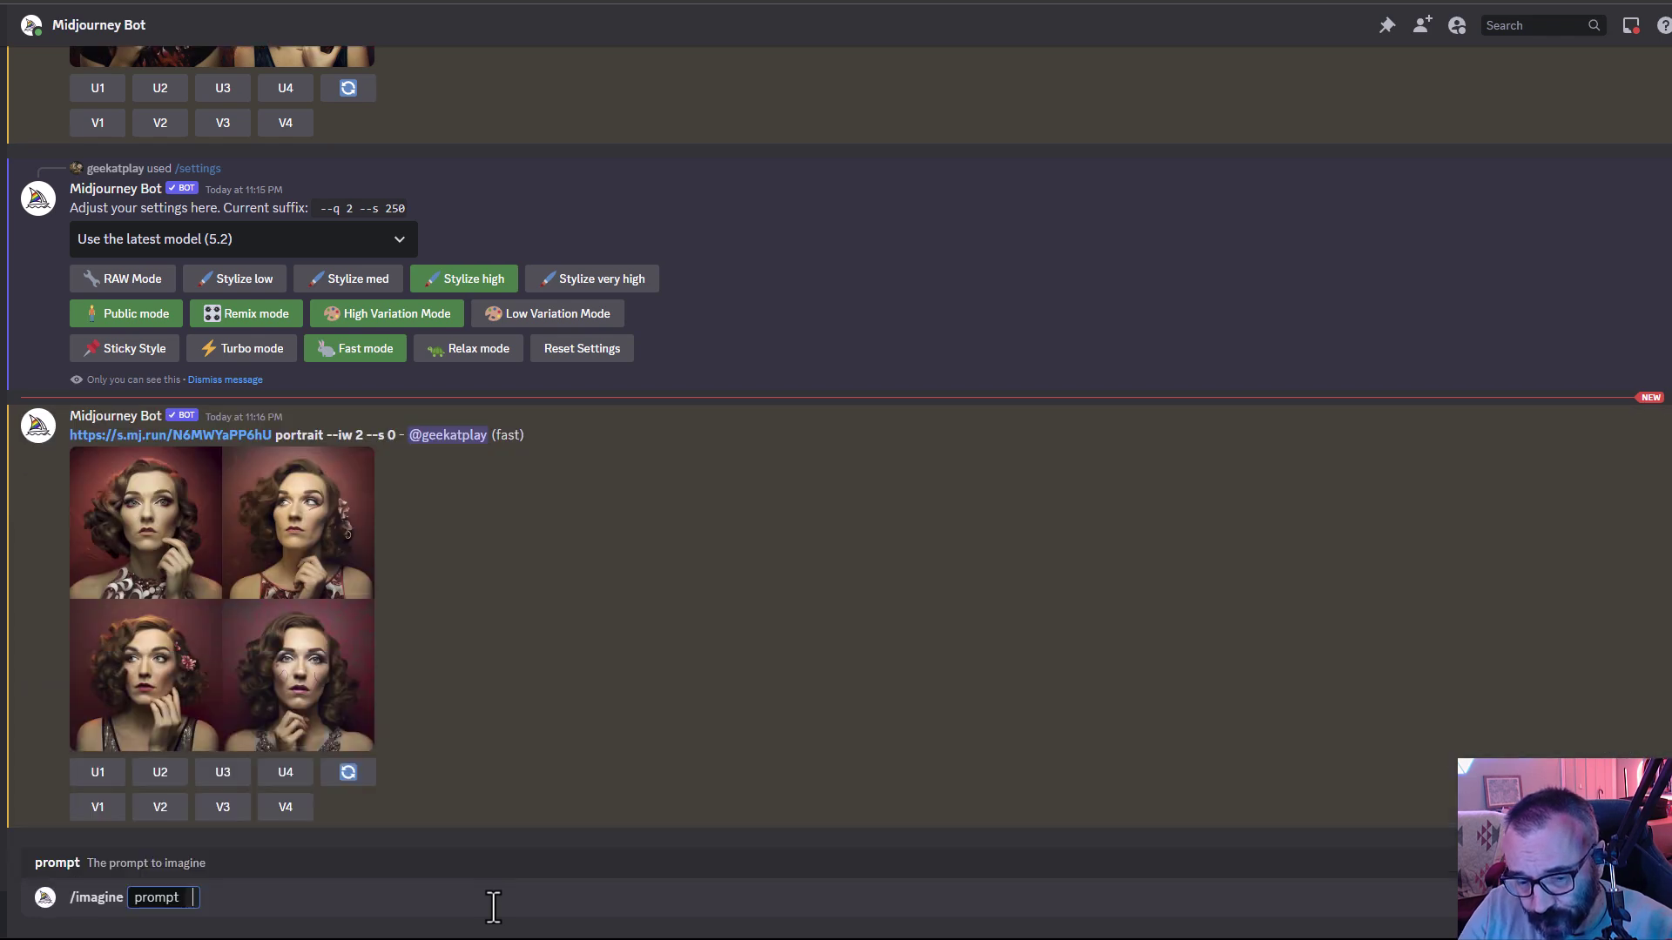
{"action": "key", "text": "ctrl+v"}
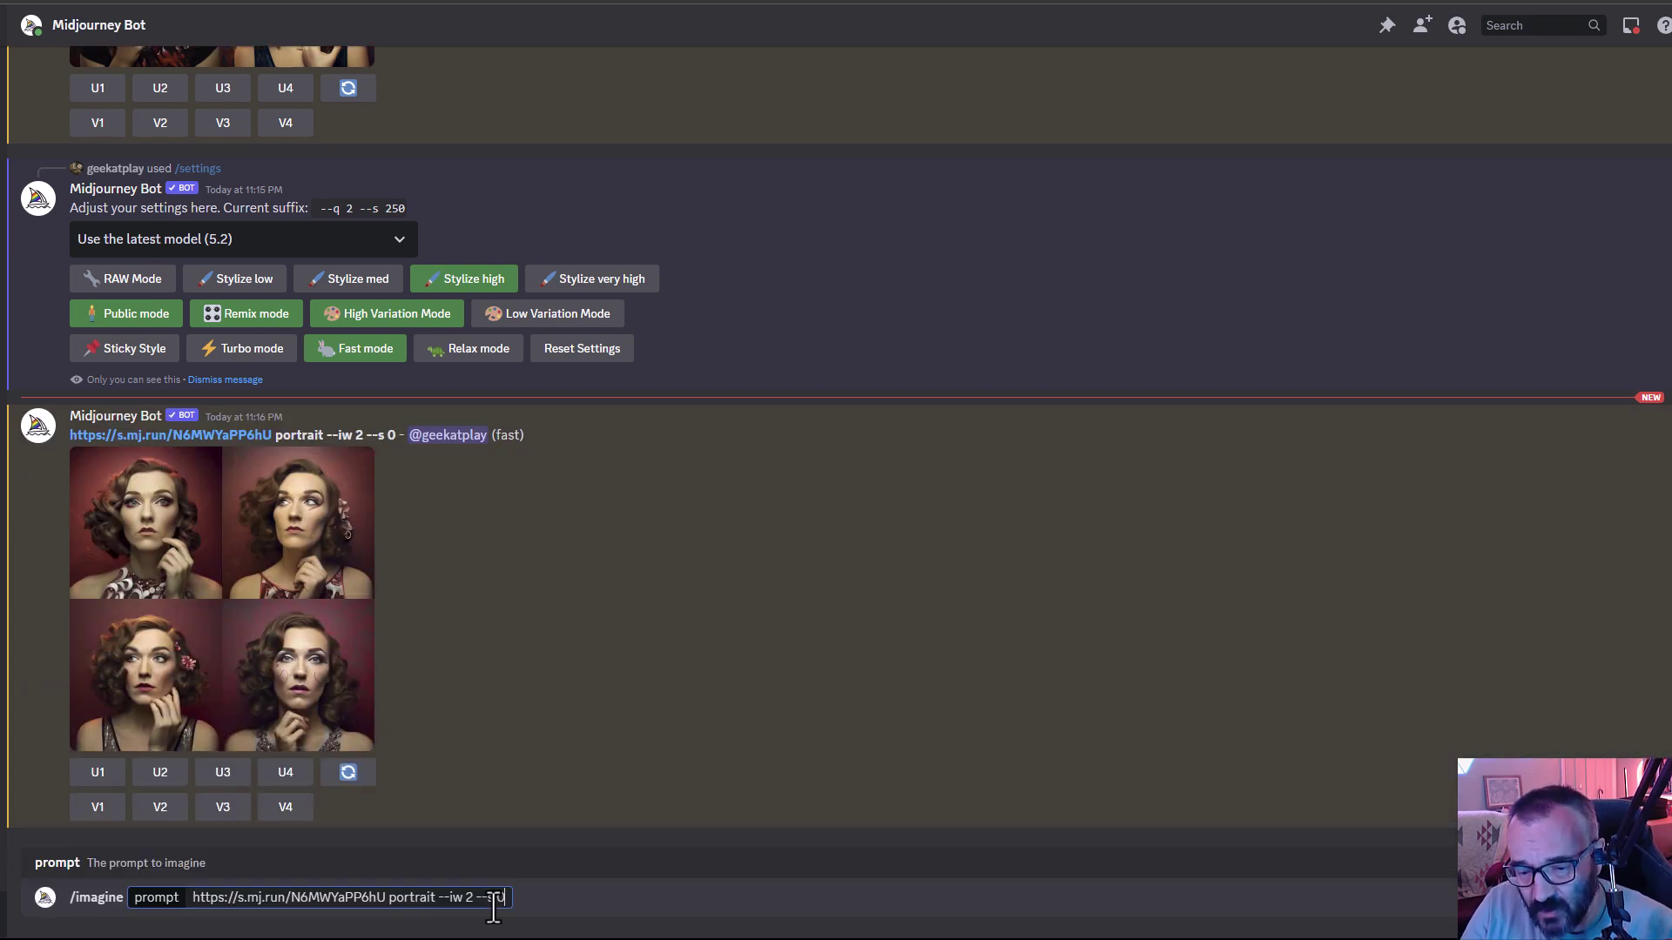
{"action": "type", "text": "--"}
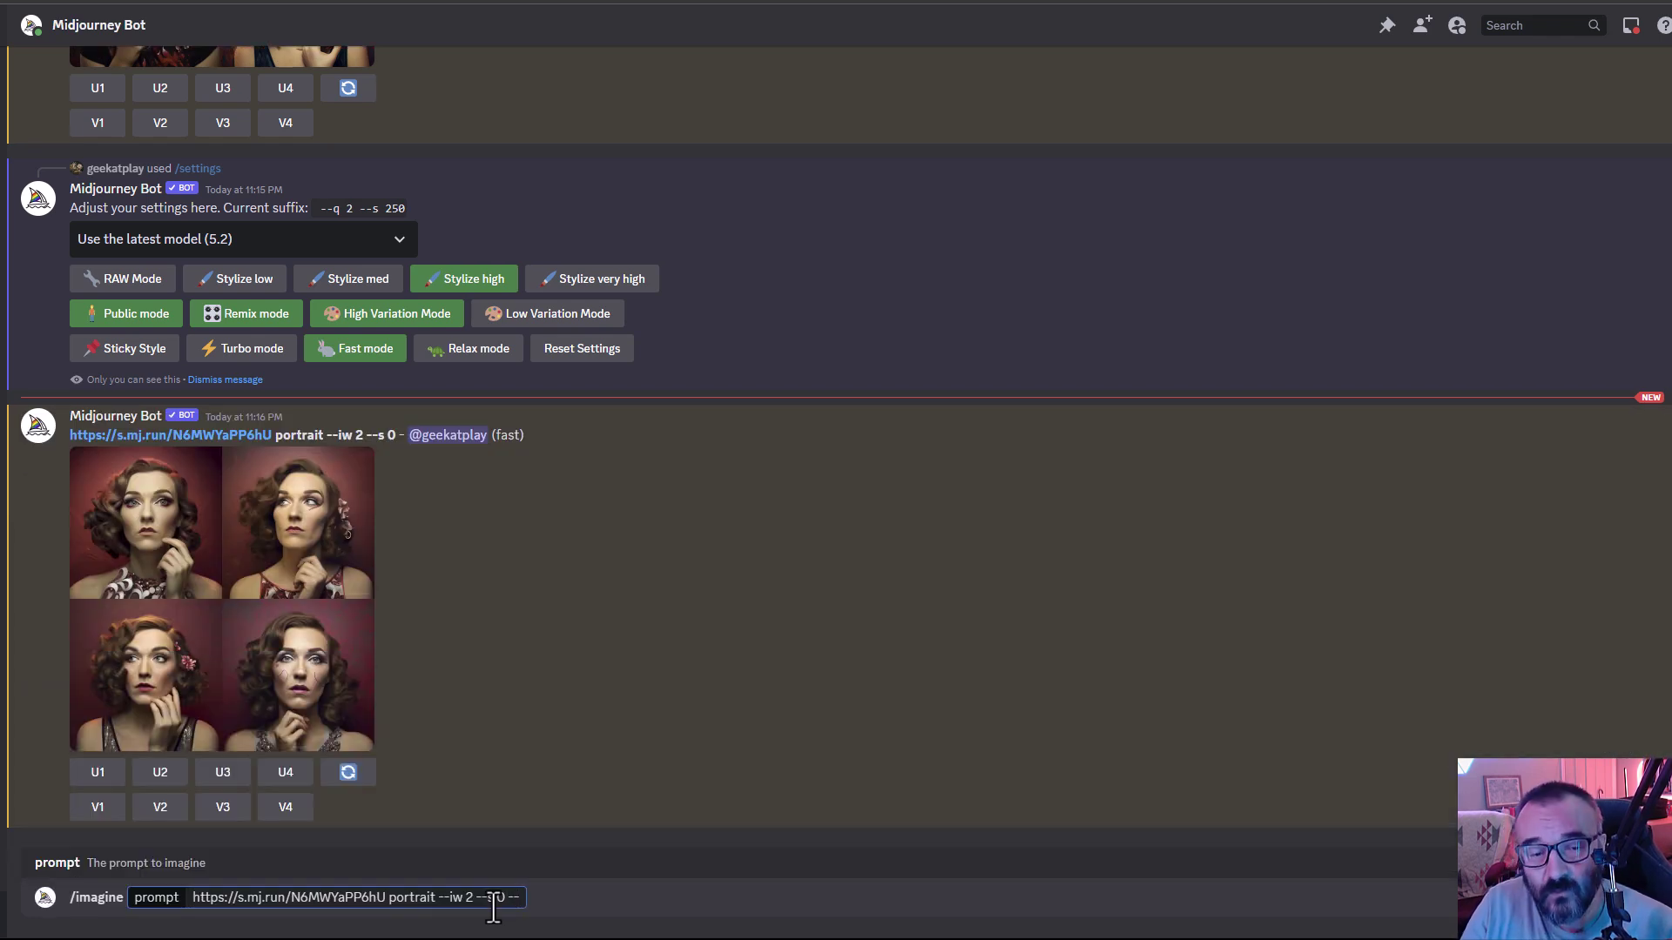
{"action": "type", "text": "see"}
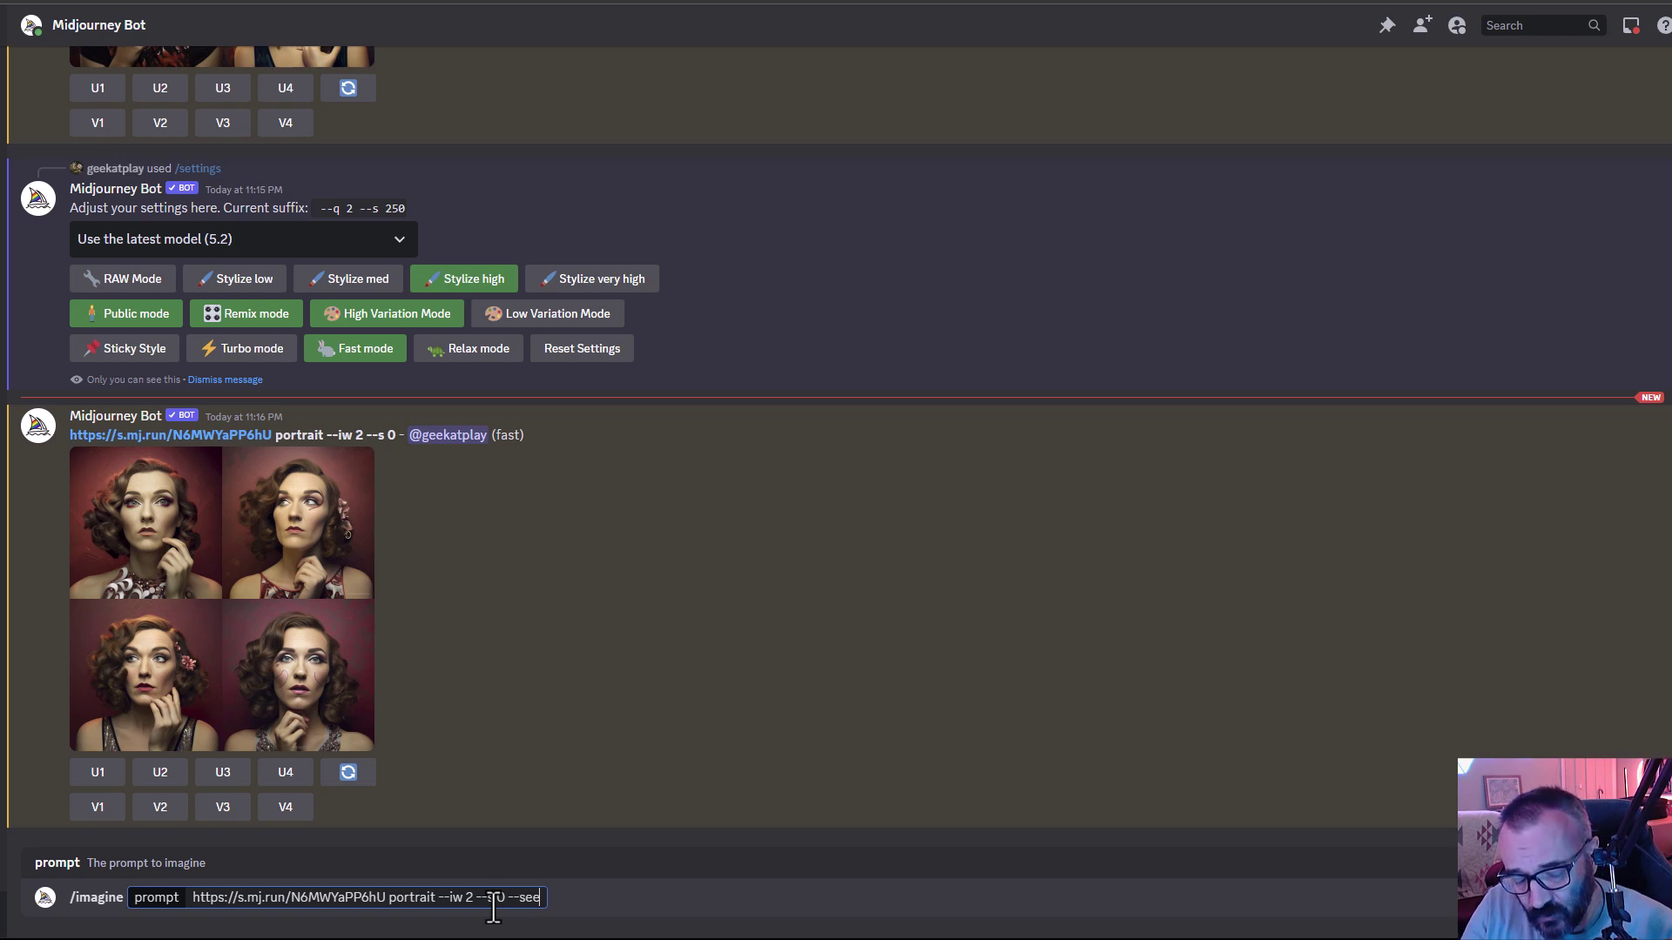
{"action": "type", "text": "d "}
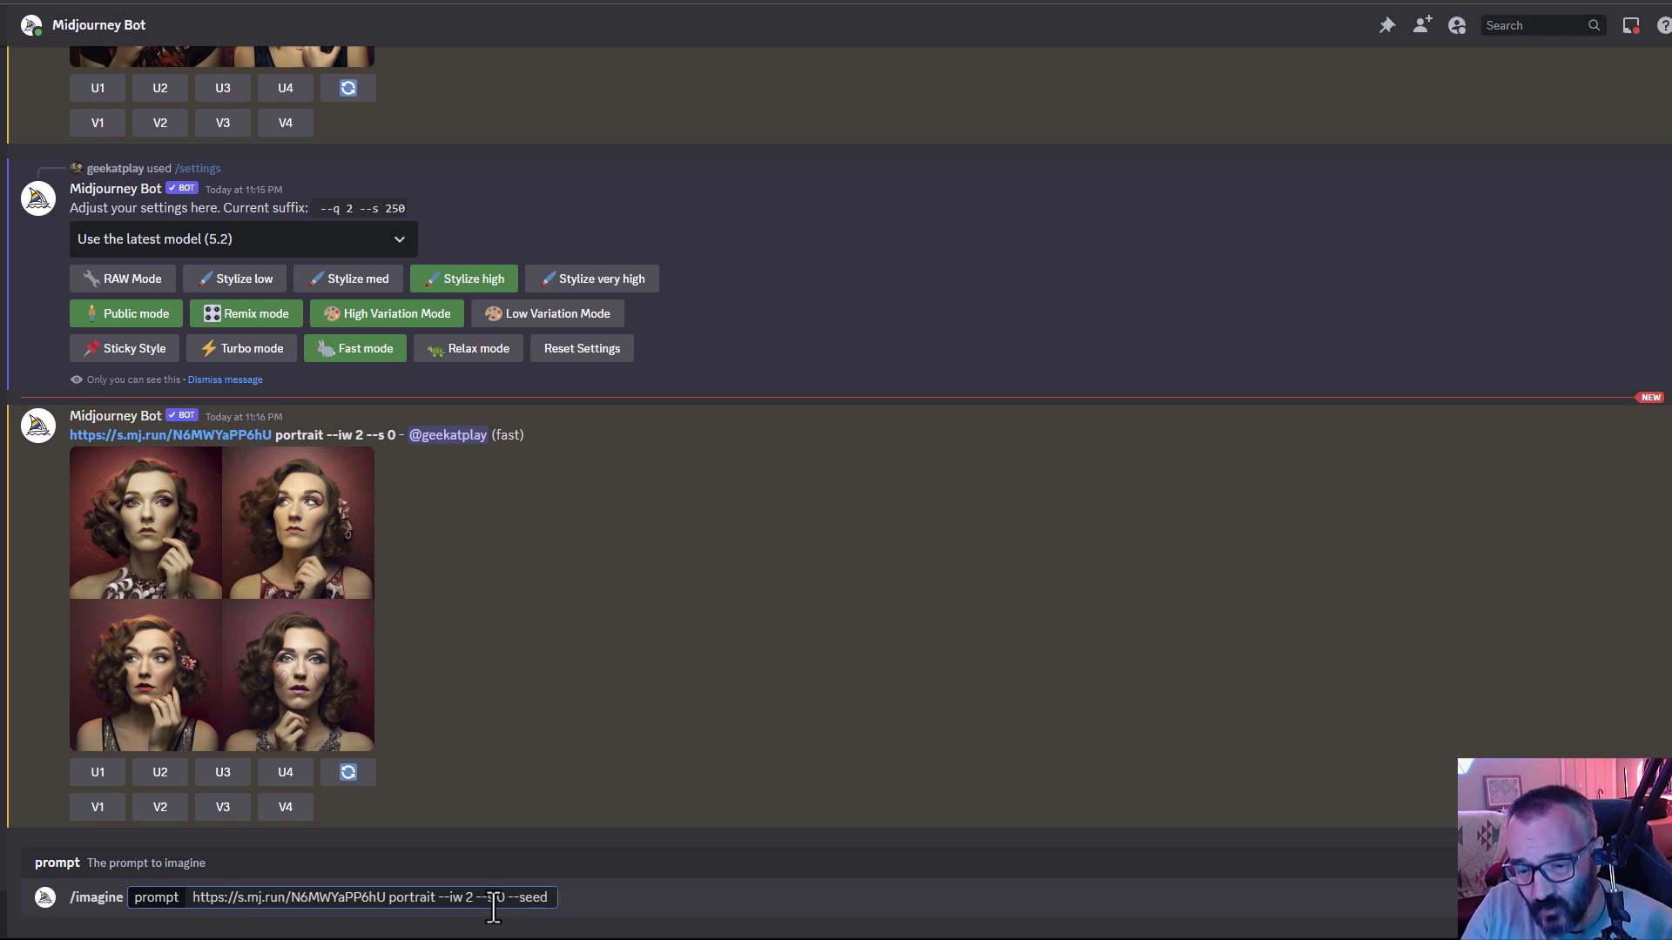
{"action": "type", "text": "12345678"}
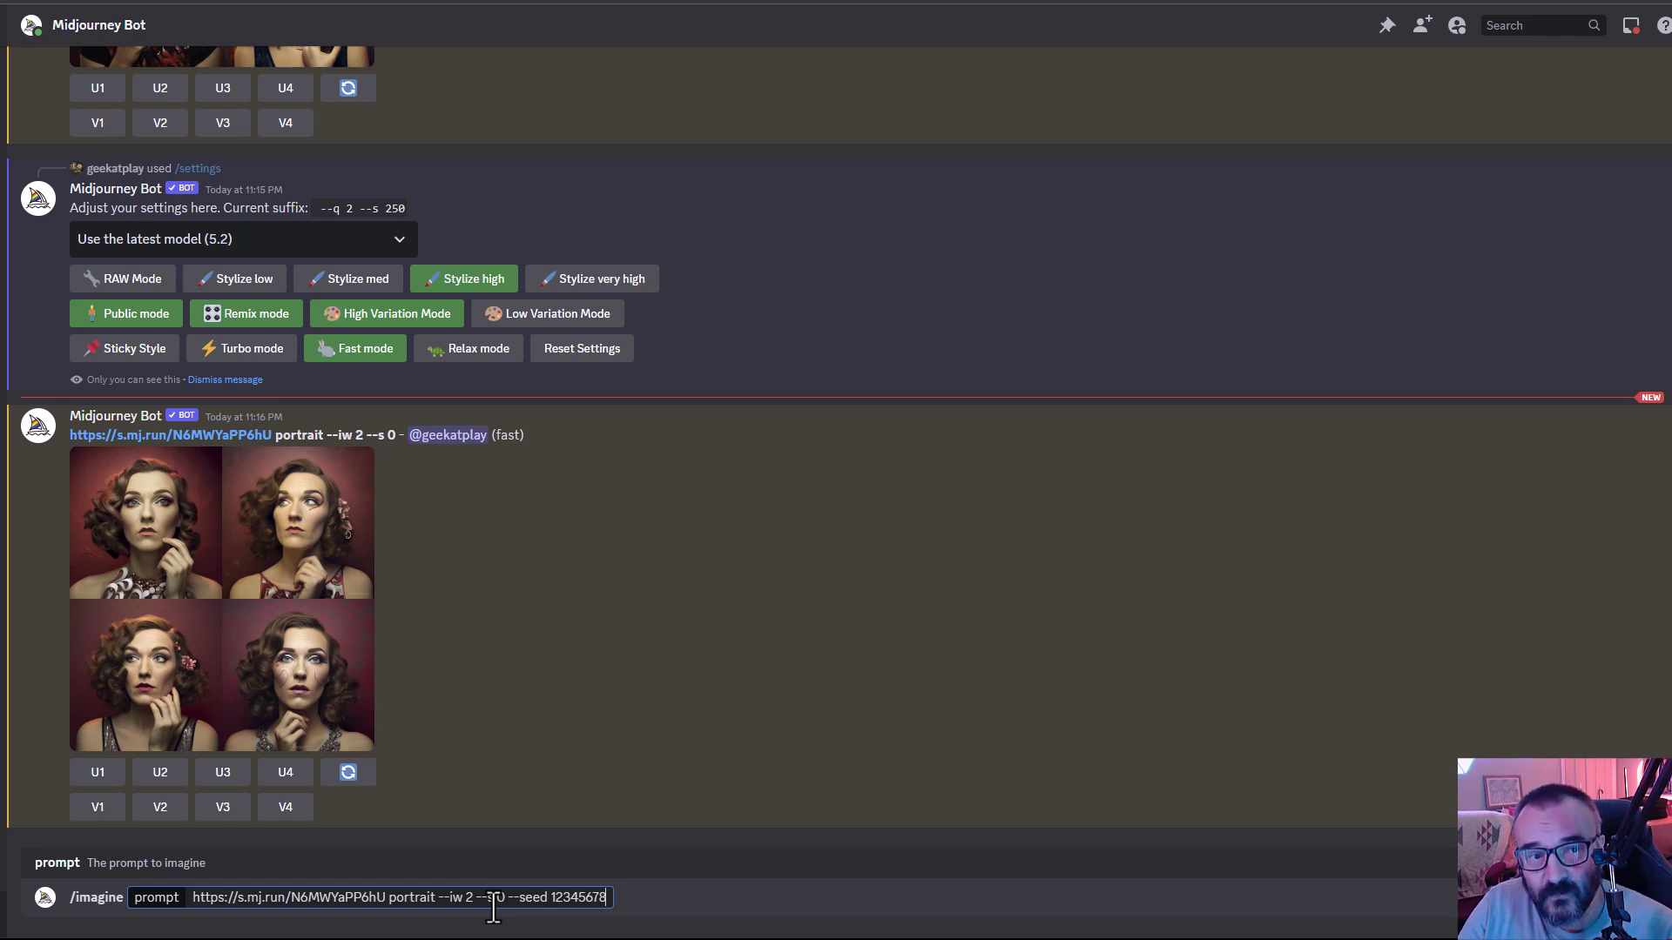
{"action": "key", "text": "Return"}
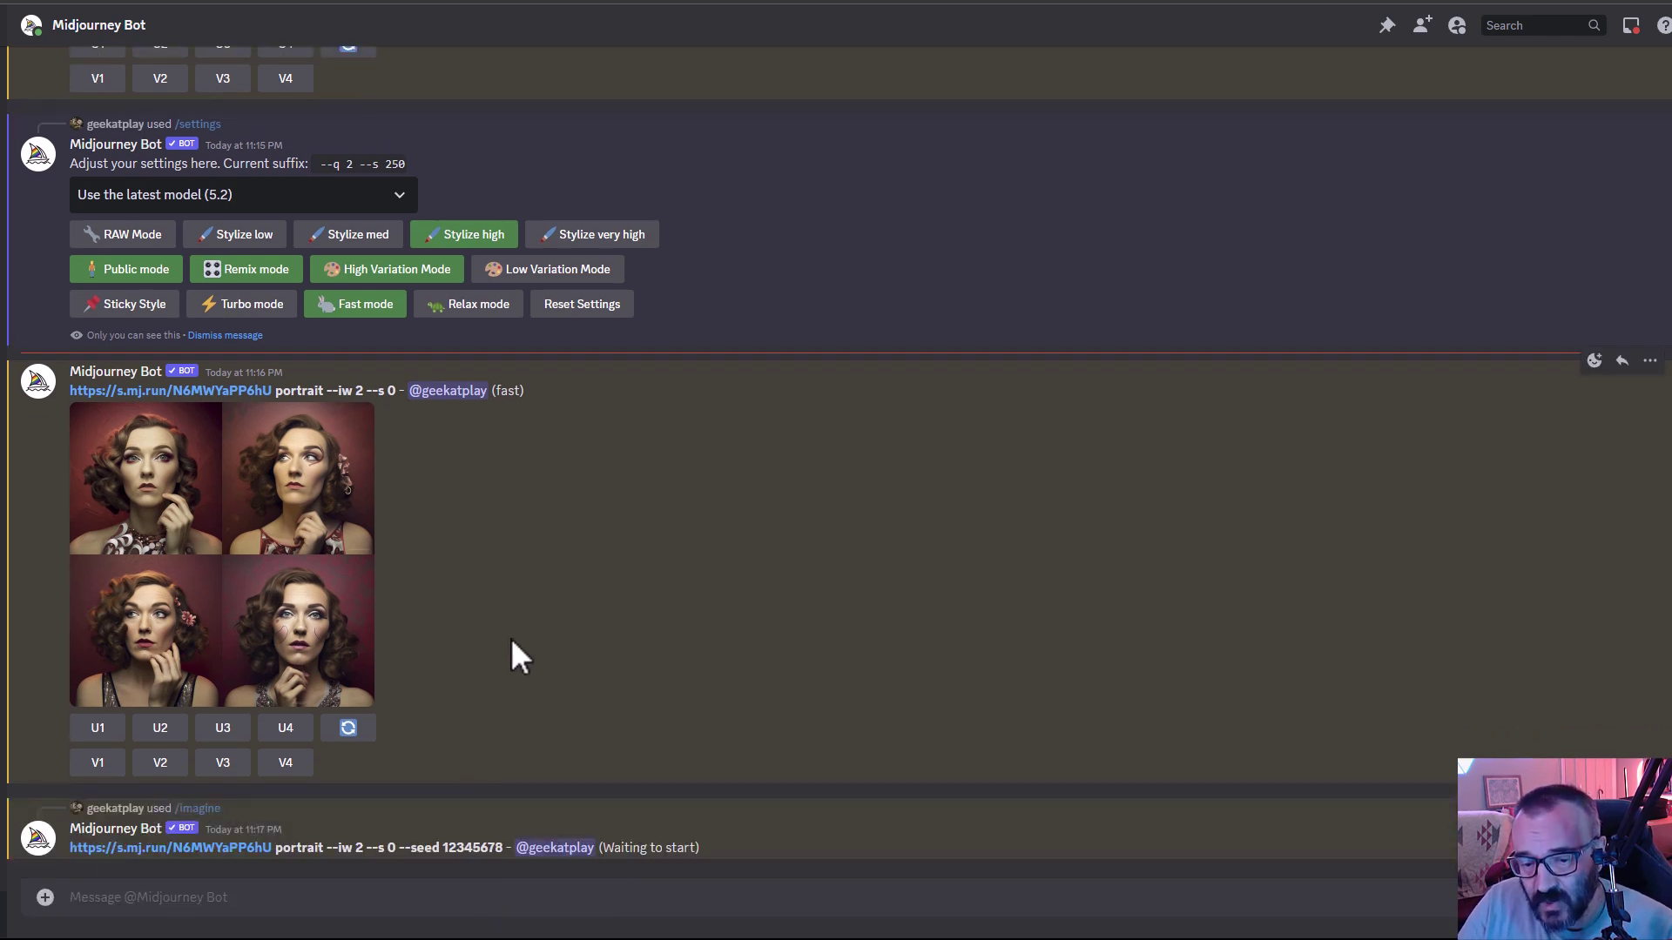
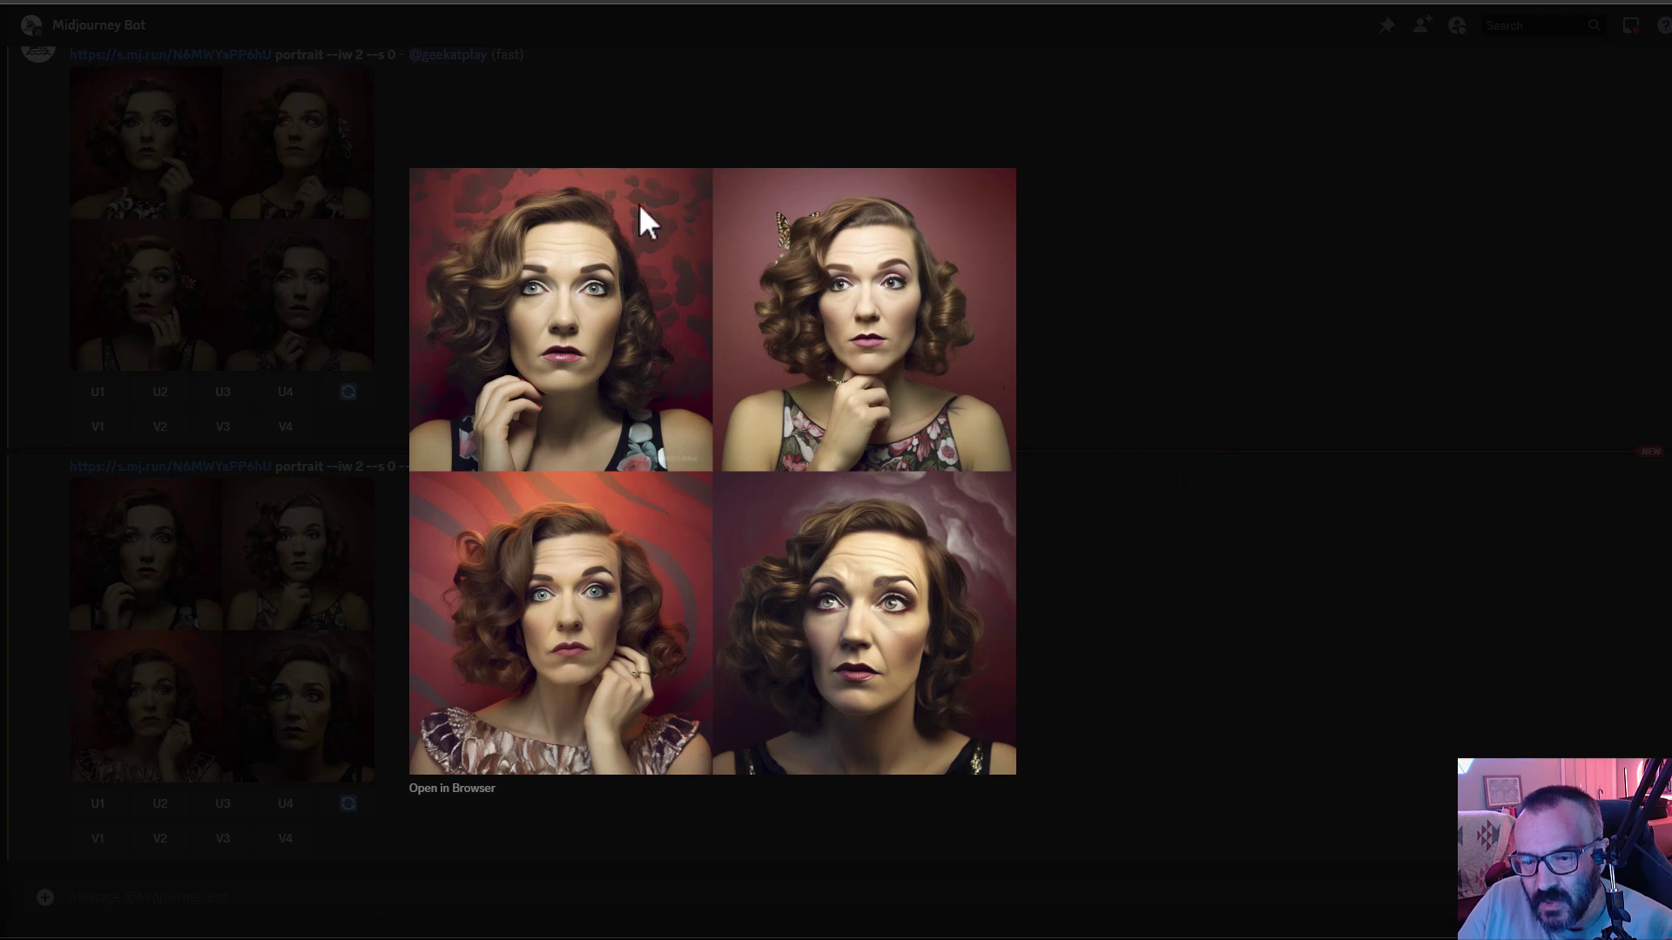
- Upscale the first image of the seeded portrait grid and save the enlarged picture
{"action": "left_click", "coordinate": [1263, 414]}
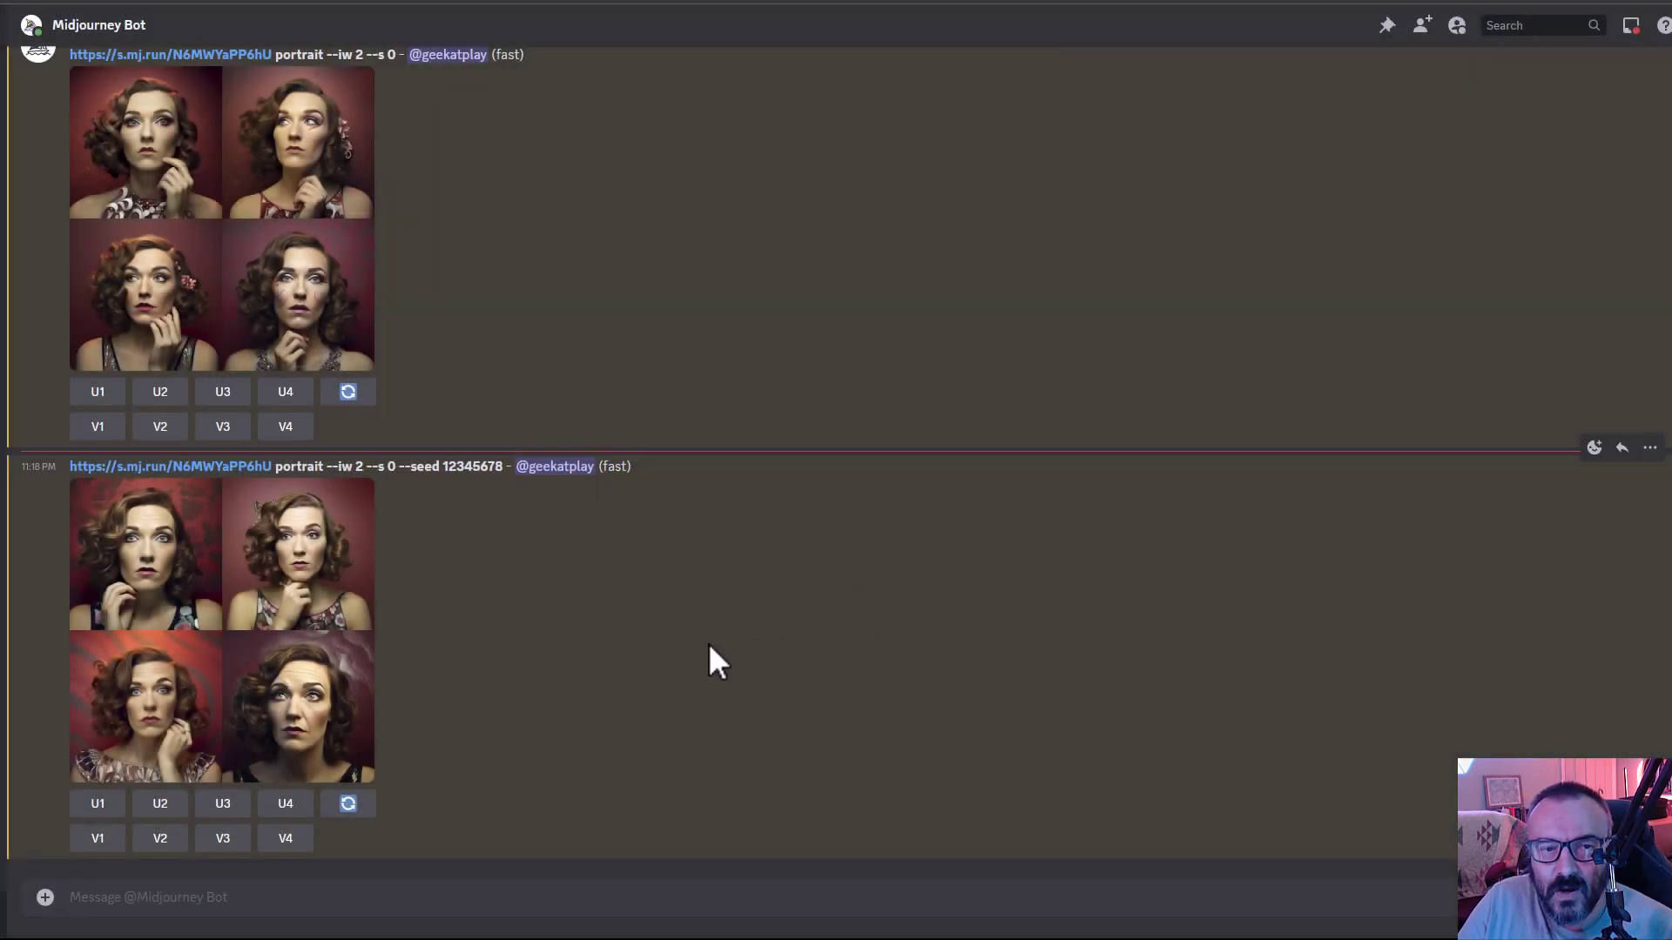
{"action": "left_click", "coordinate": [91, 805]}
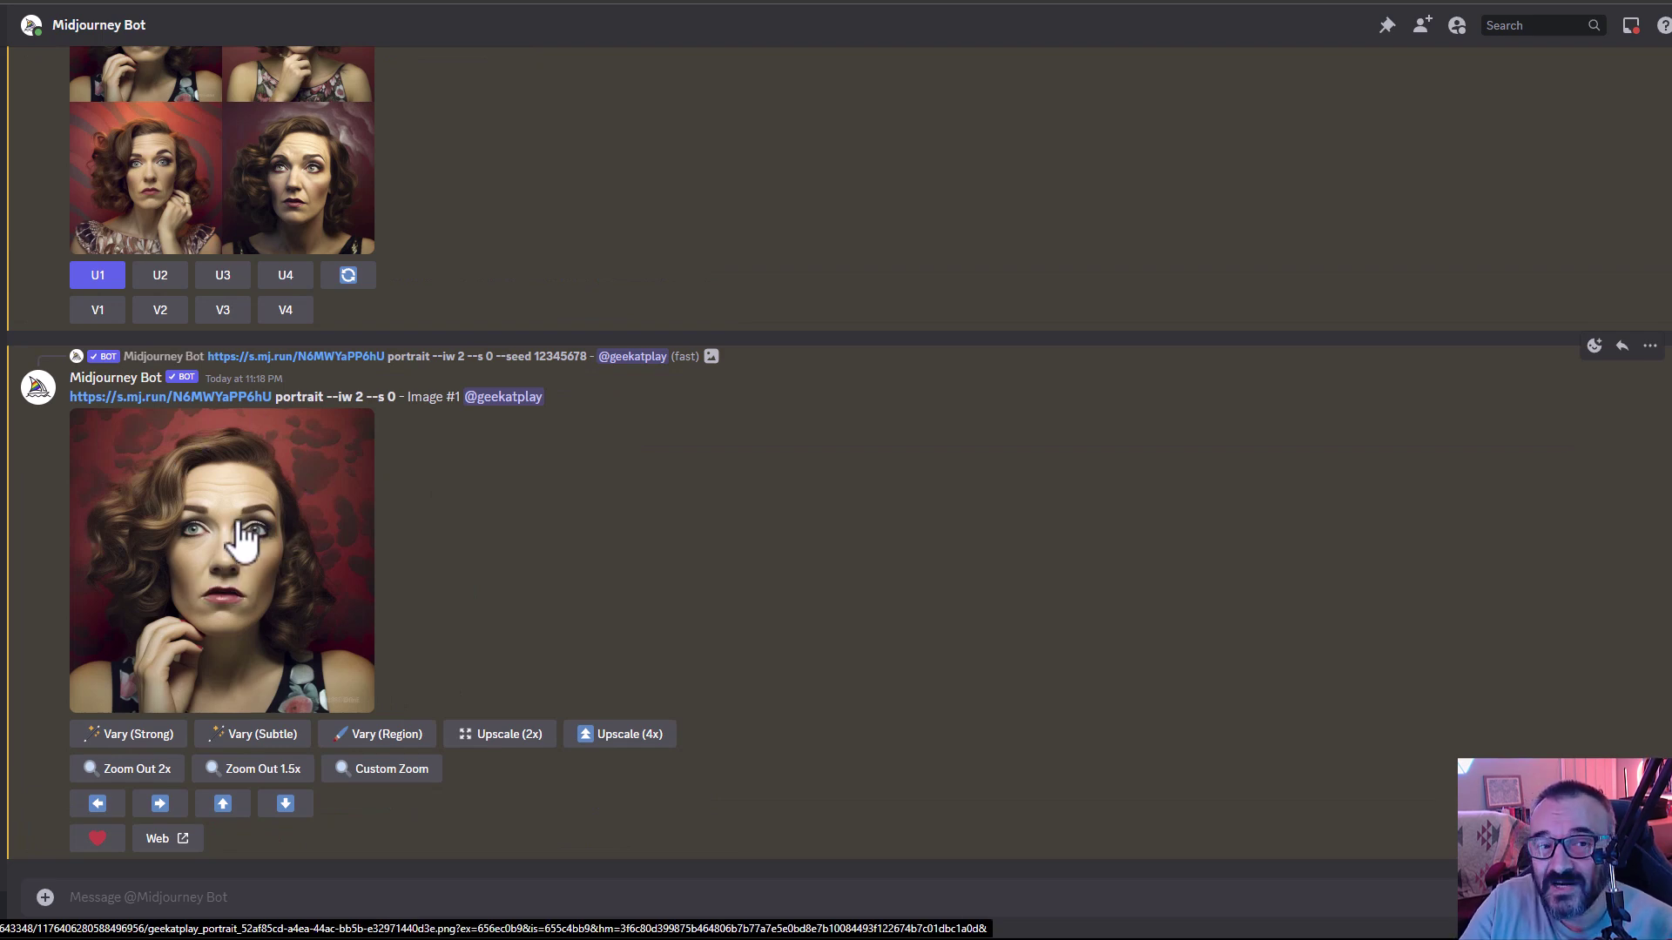
{"action": "left_click", "coordinate": [194, 552]}
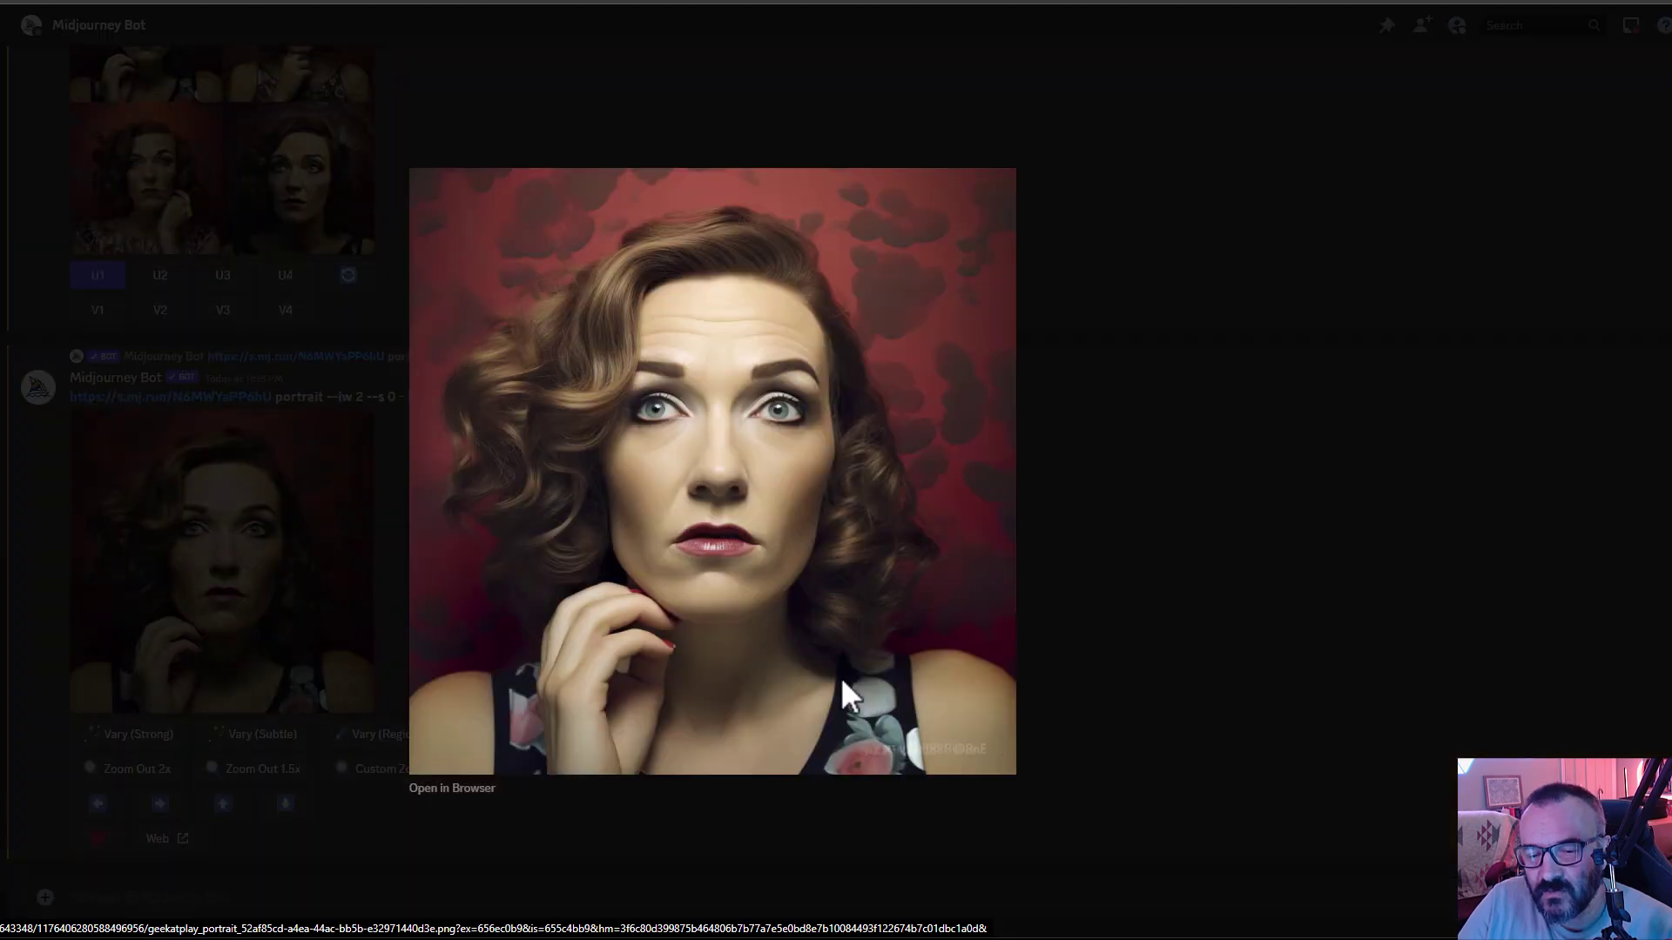
{"action": "right_click", "coordinate": [796, 523]}
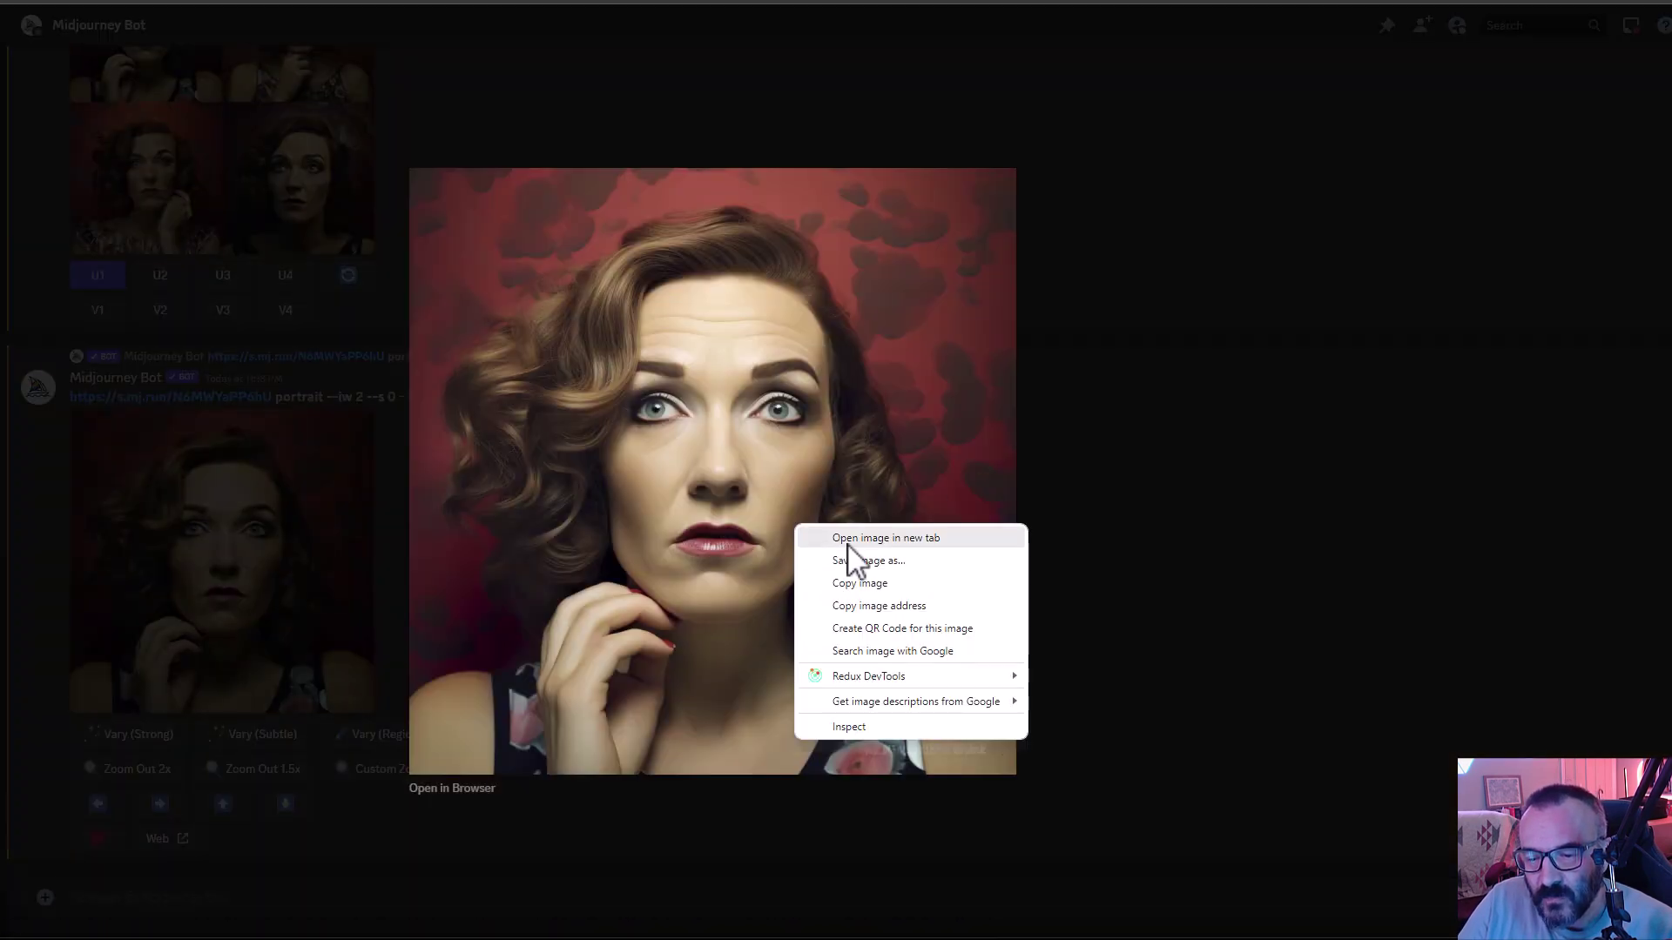
{"action": "key", "text": "Escape"}
{"action": "left_click", "coordinate": [195, 567]}
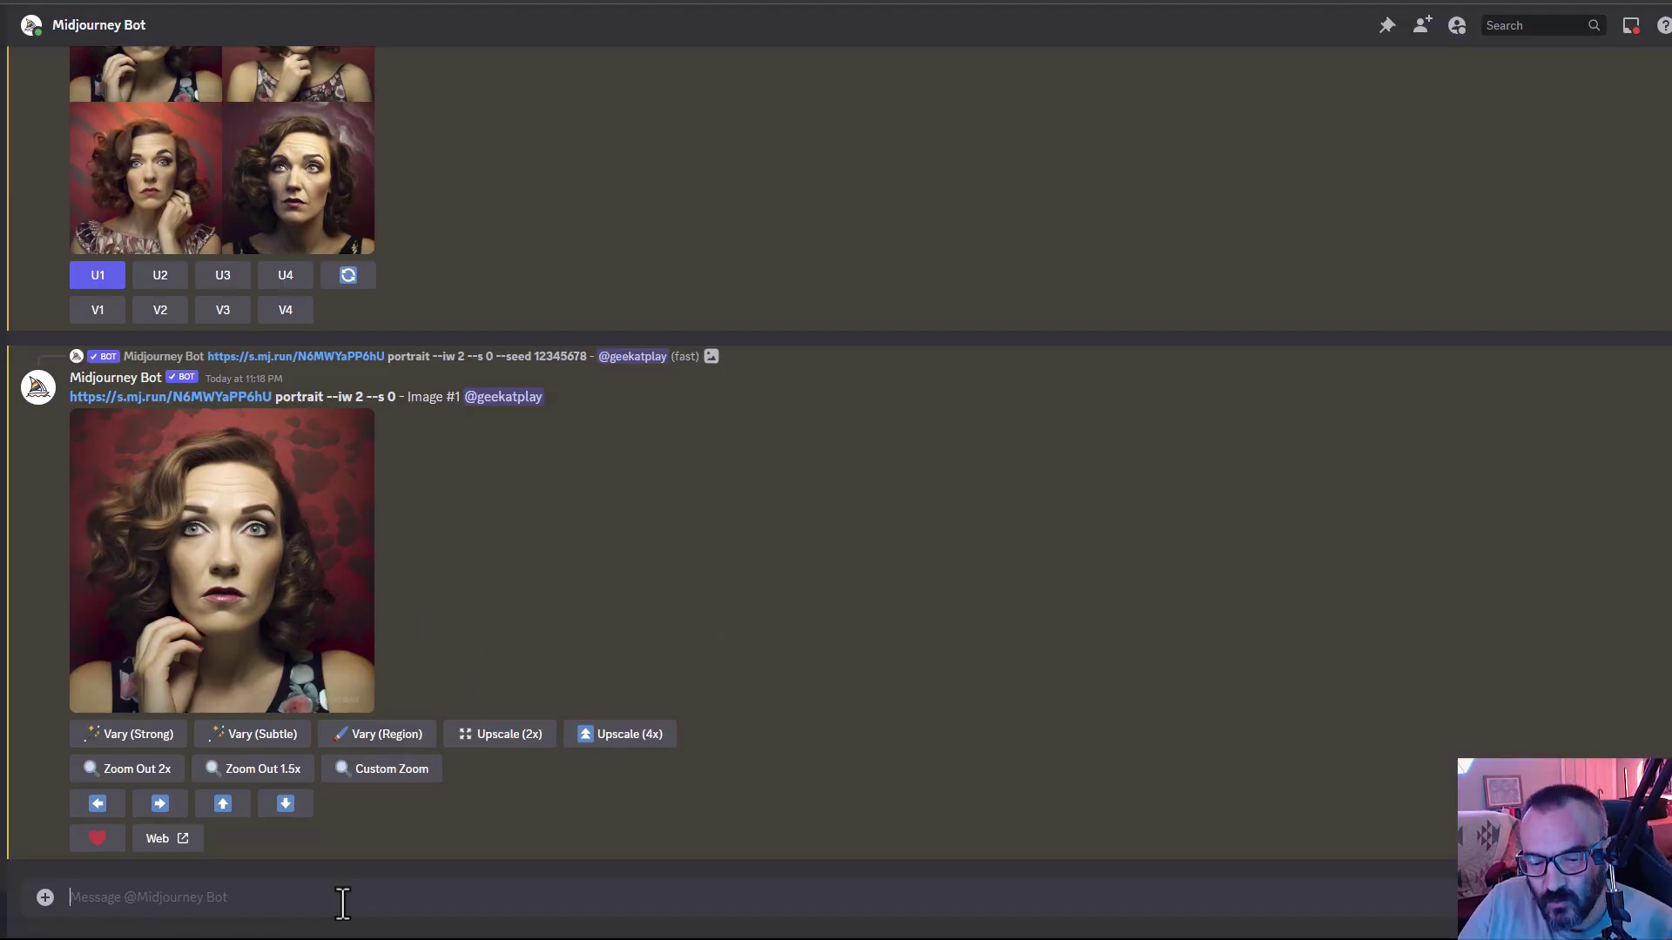
- Submit a /blend command with t7.jpg as image1 and the saved upscaled portrait as image2
{"action": "type", "text": "/b"}
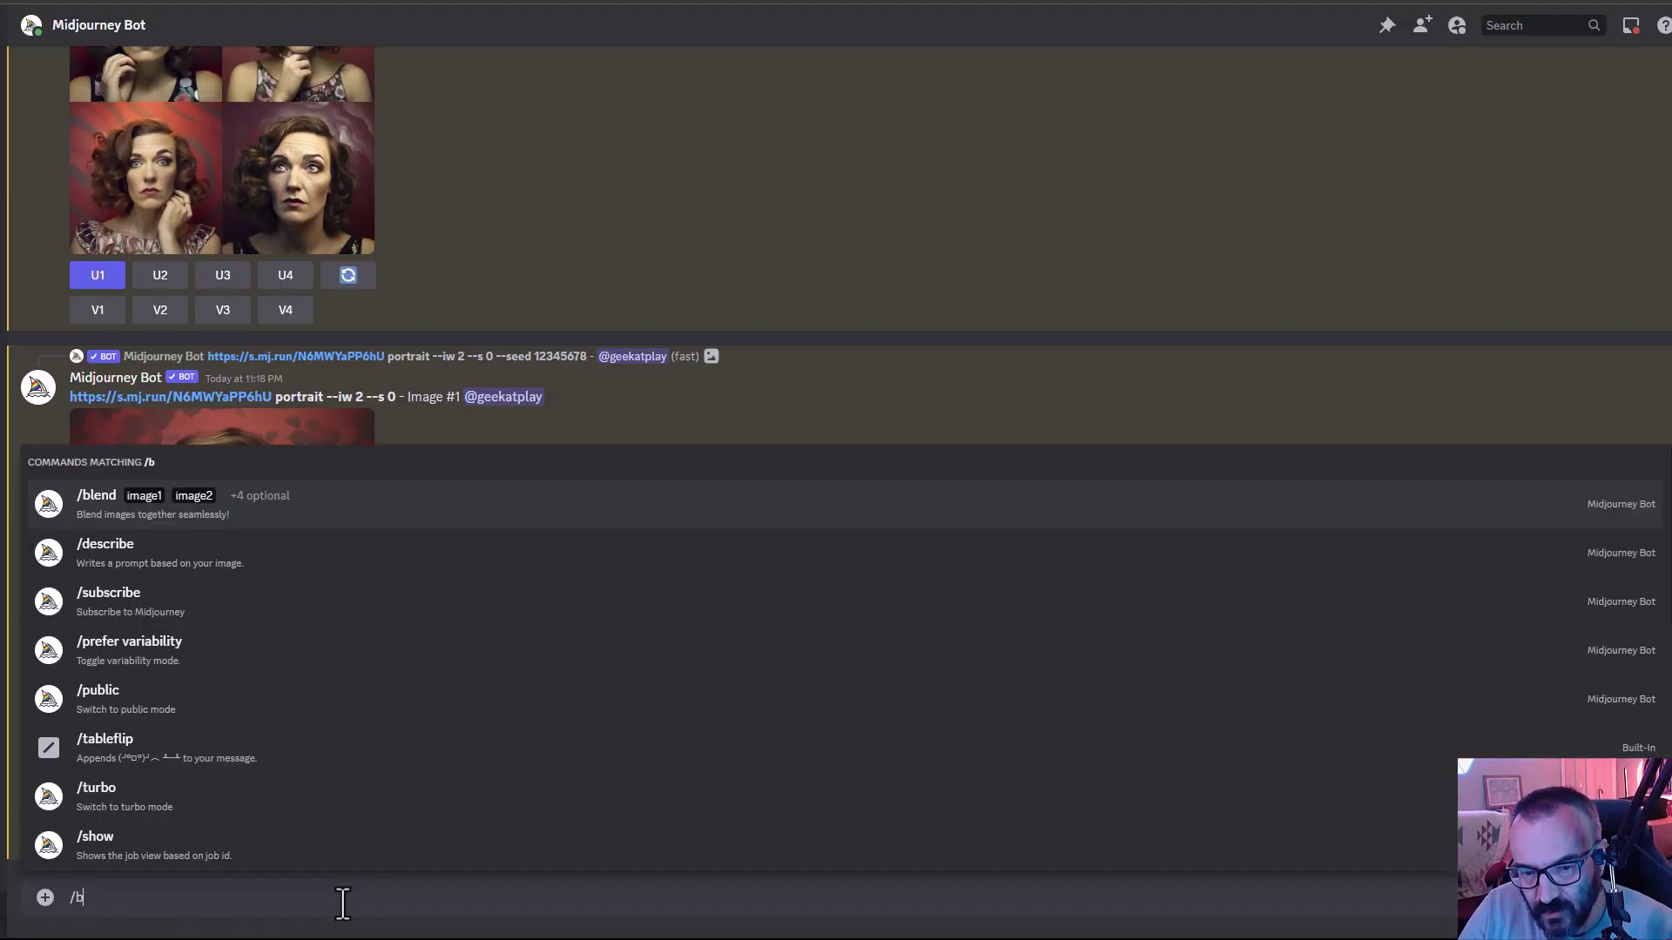
{"action": "key", "text": "Return"}
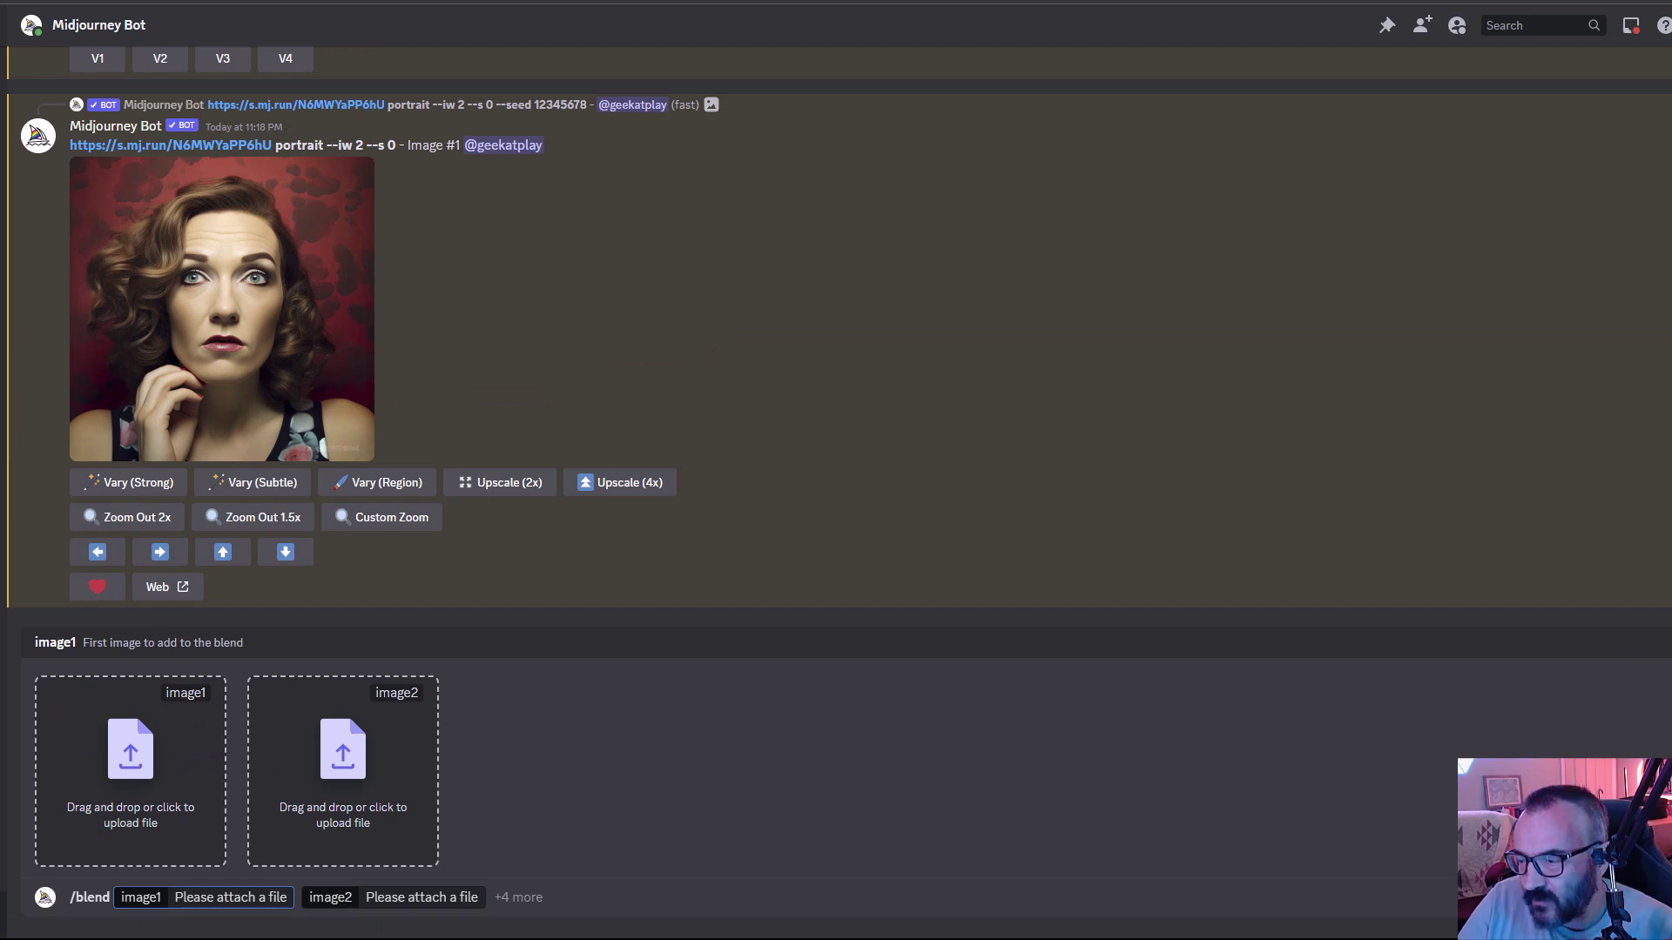
{"action": "left_click_drag", "start_coordinate": [0, 749], "coordinate": [116, 792]}
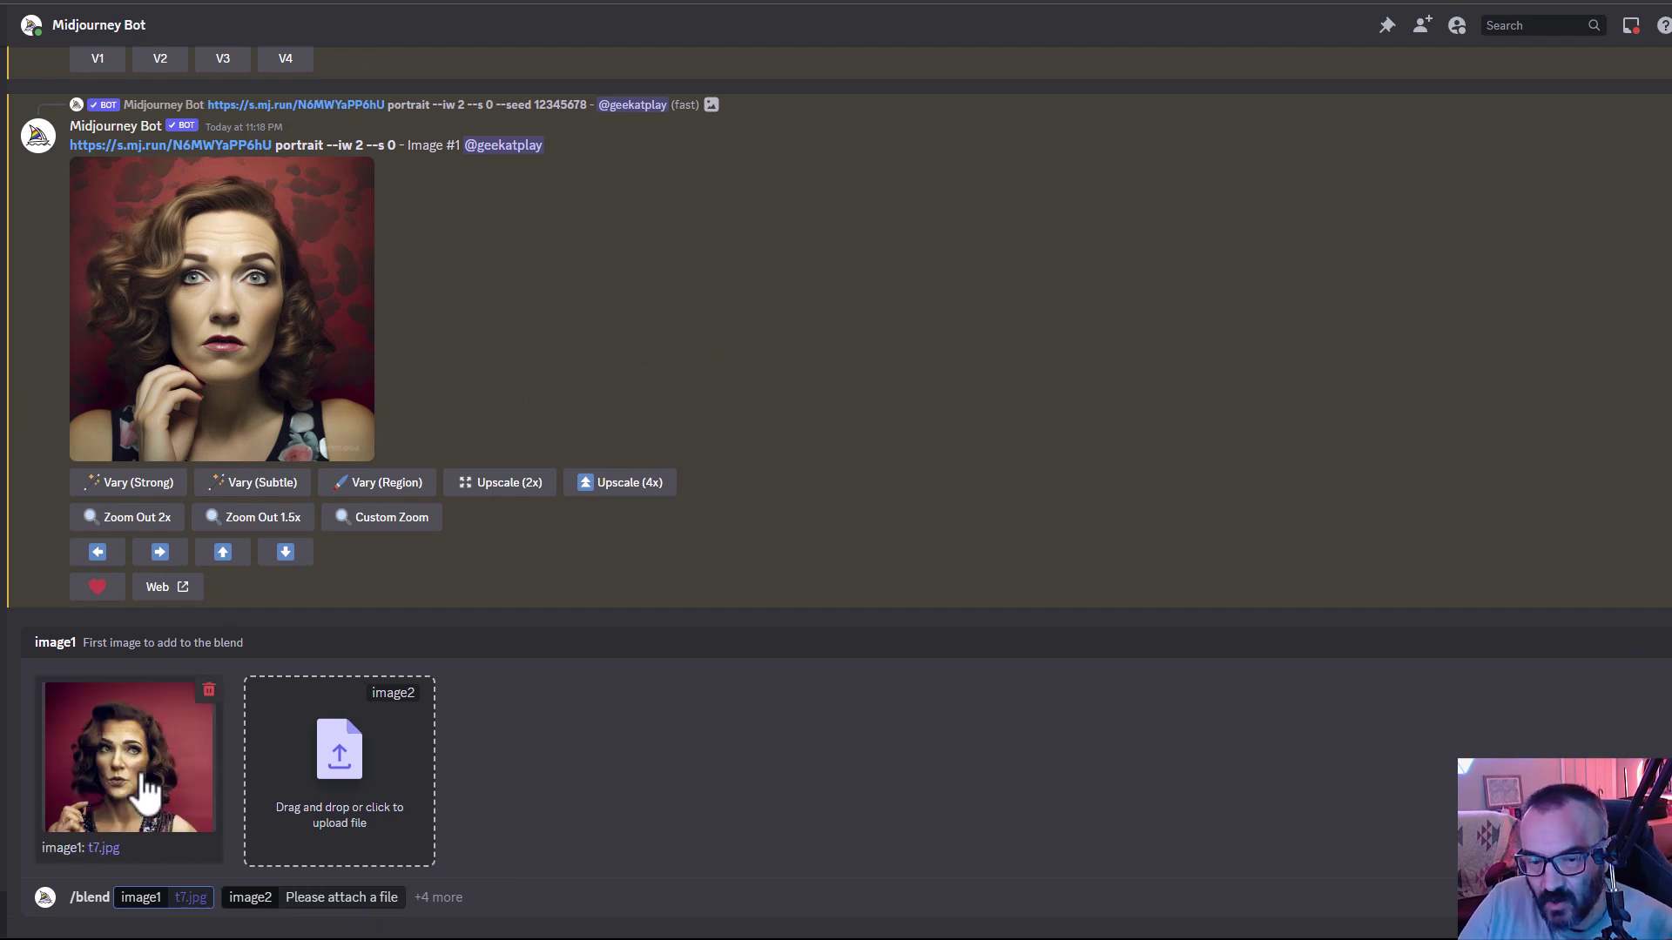
{"action": "left_click_drag", "start_coordinate": [661, 822], "coordinate": [388, 784]}
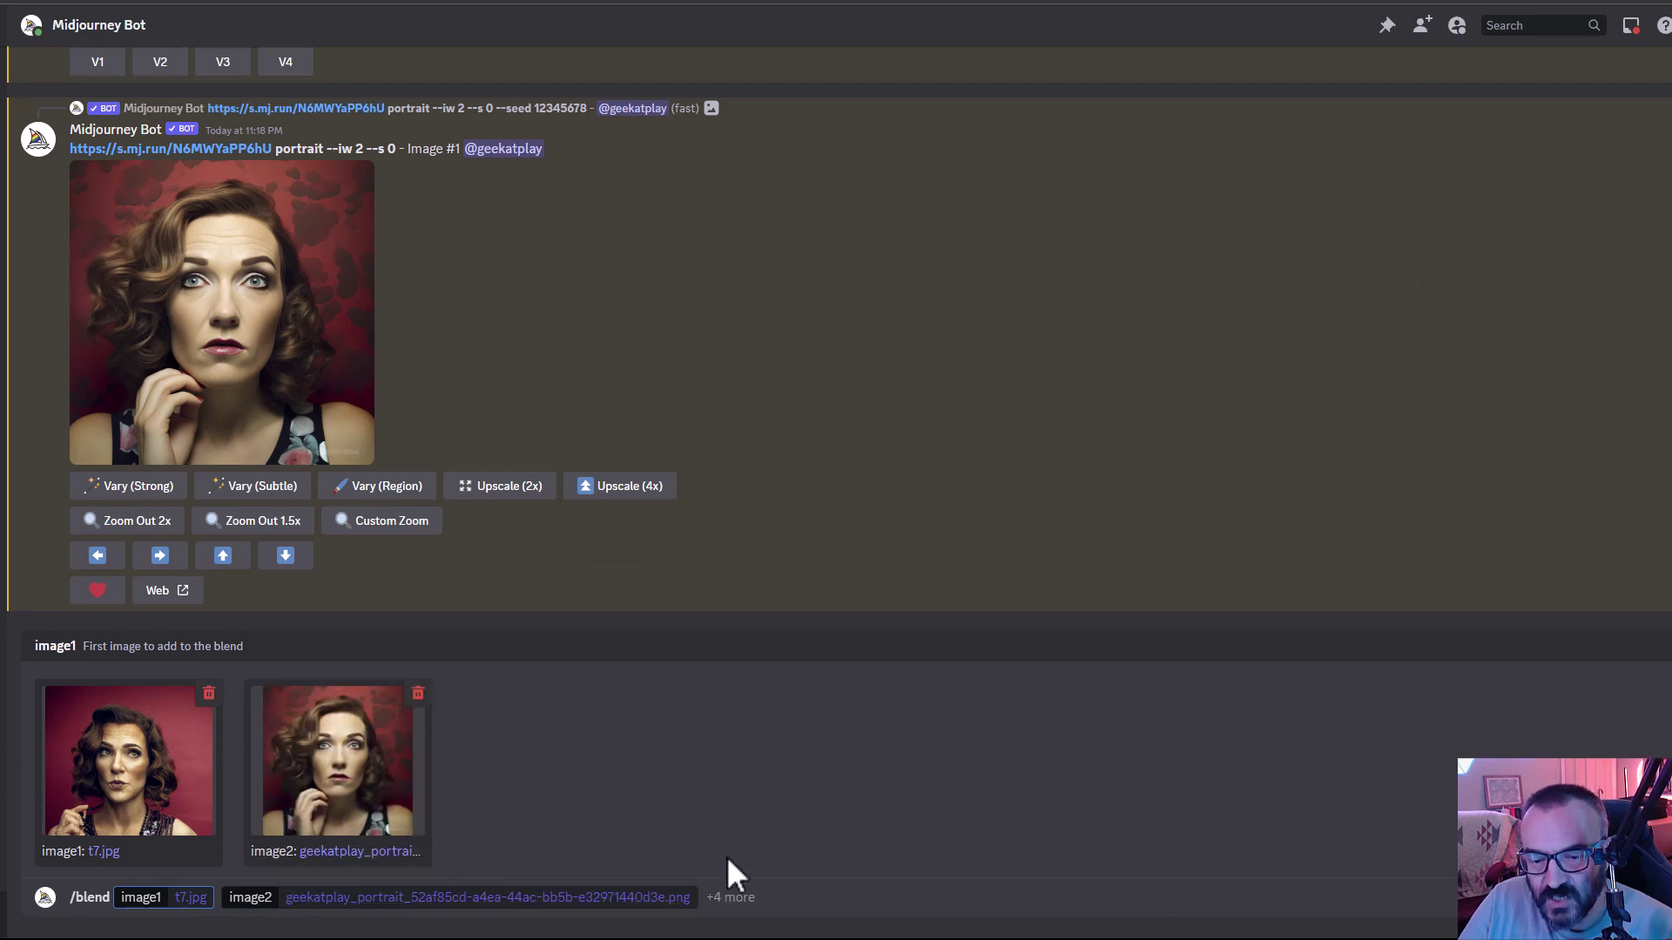
{"action": "left_click", "coordinate": [692, 895]}
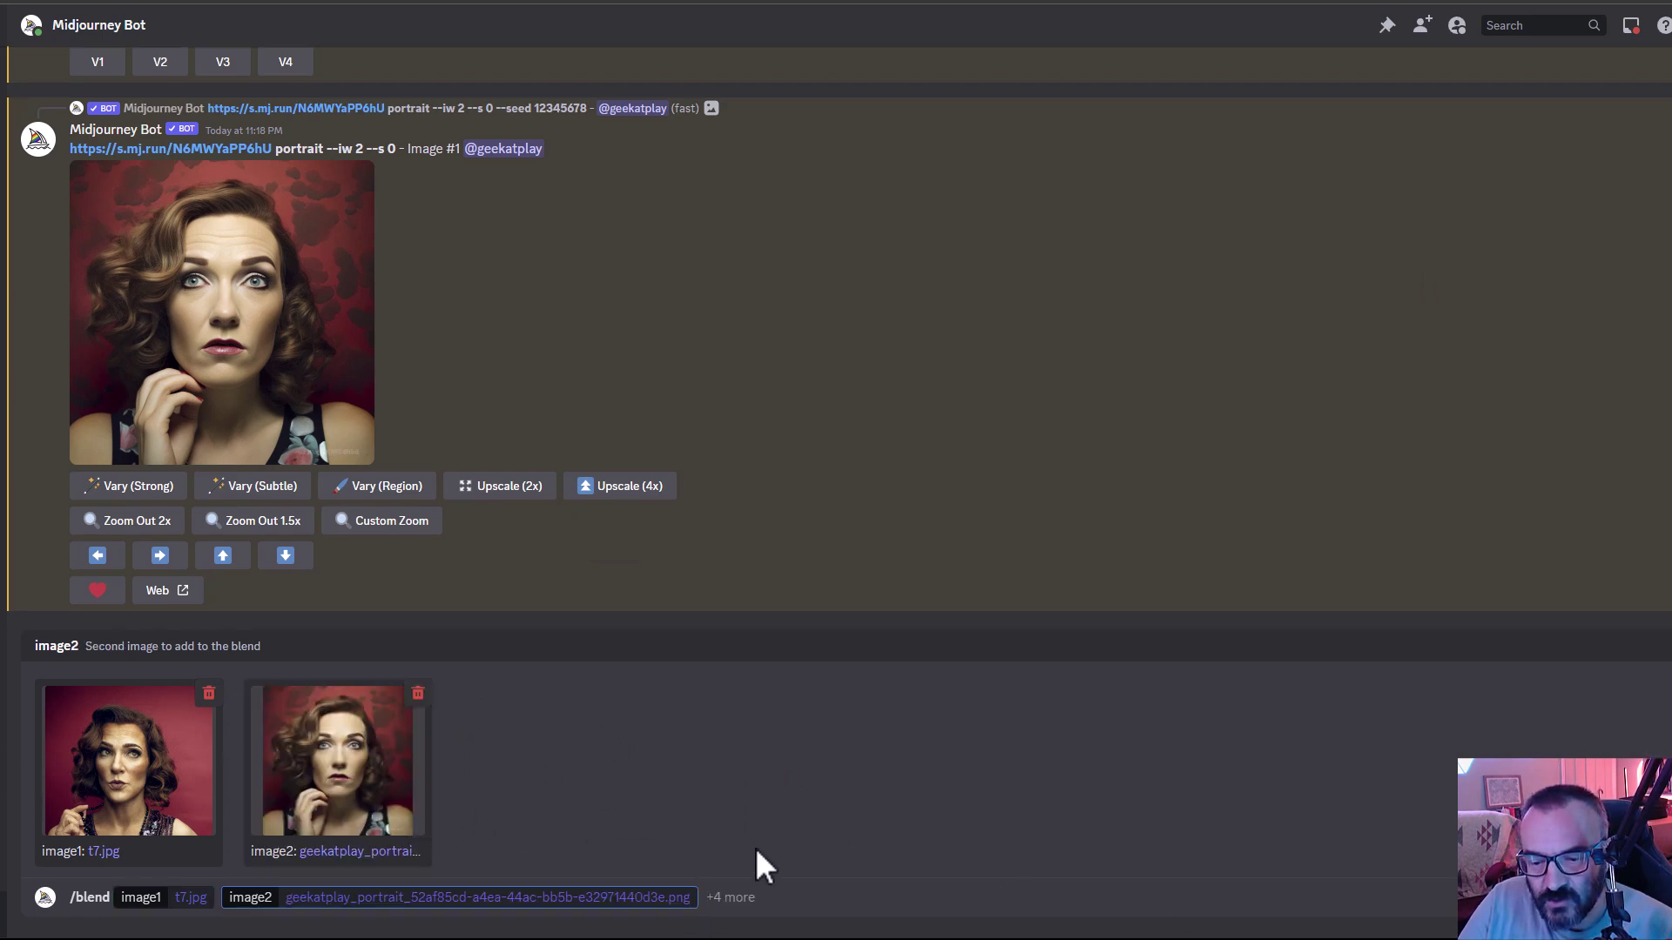
{"action": "key", "text": "Return"}
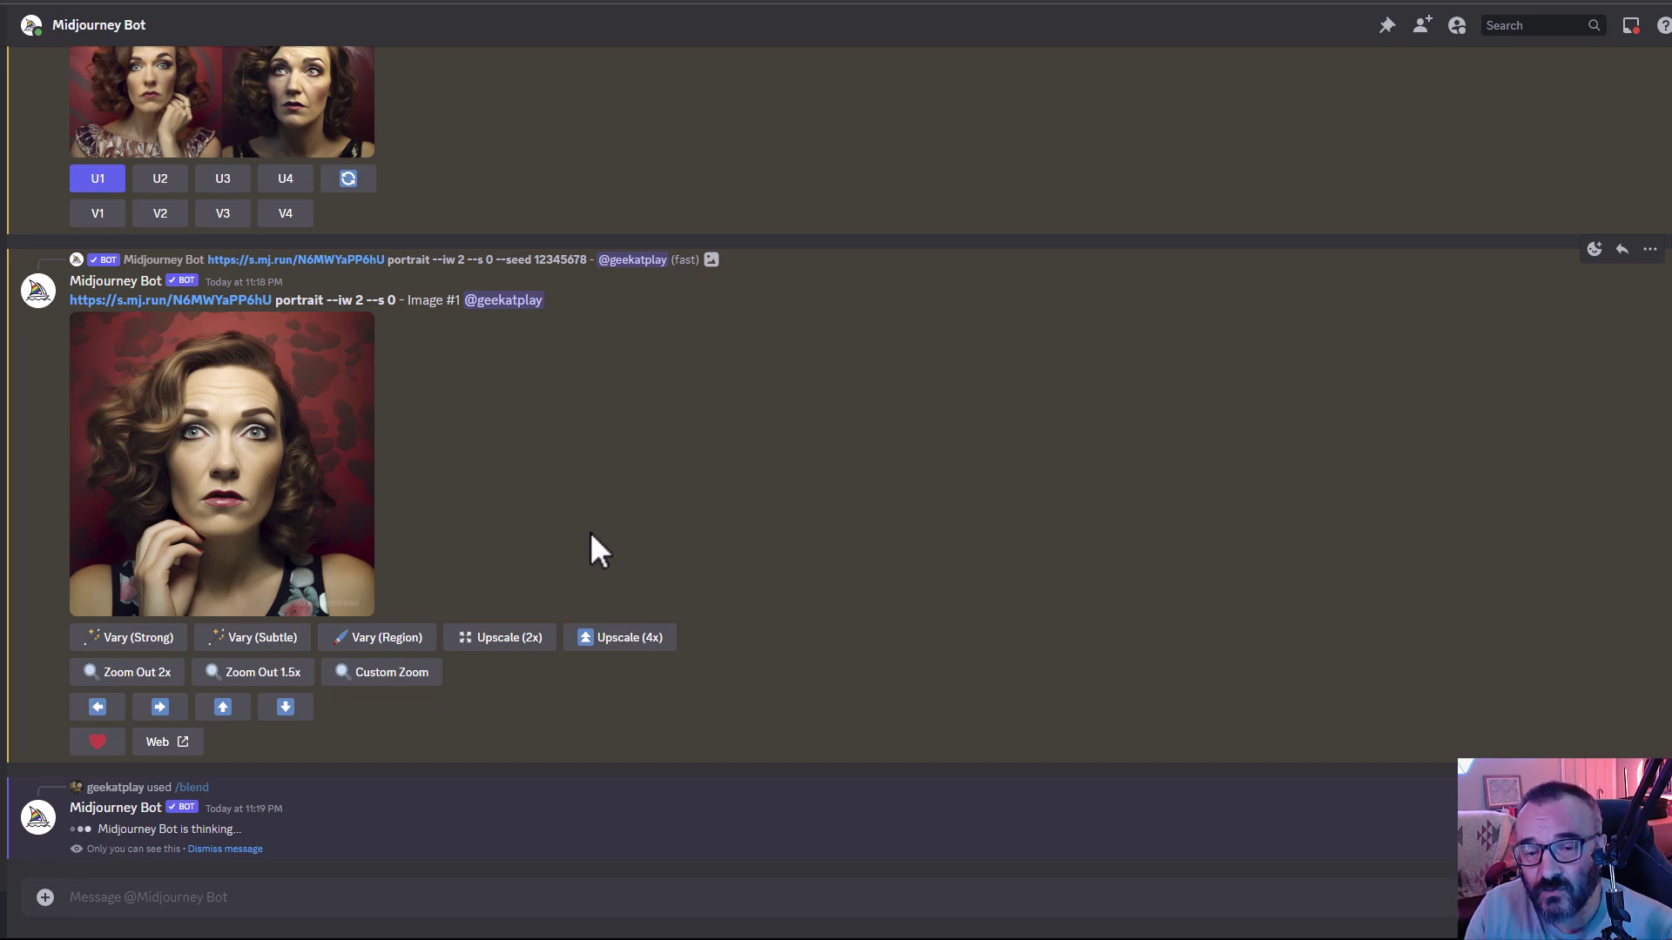
- Submit a /describe command with t7.jpg as the image to describe
{"action": "scroll", "coordinate": [516, 483], "scroll_direction": "up", "scroll_amount": 8}
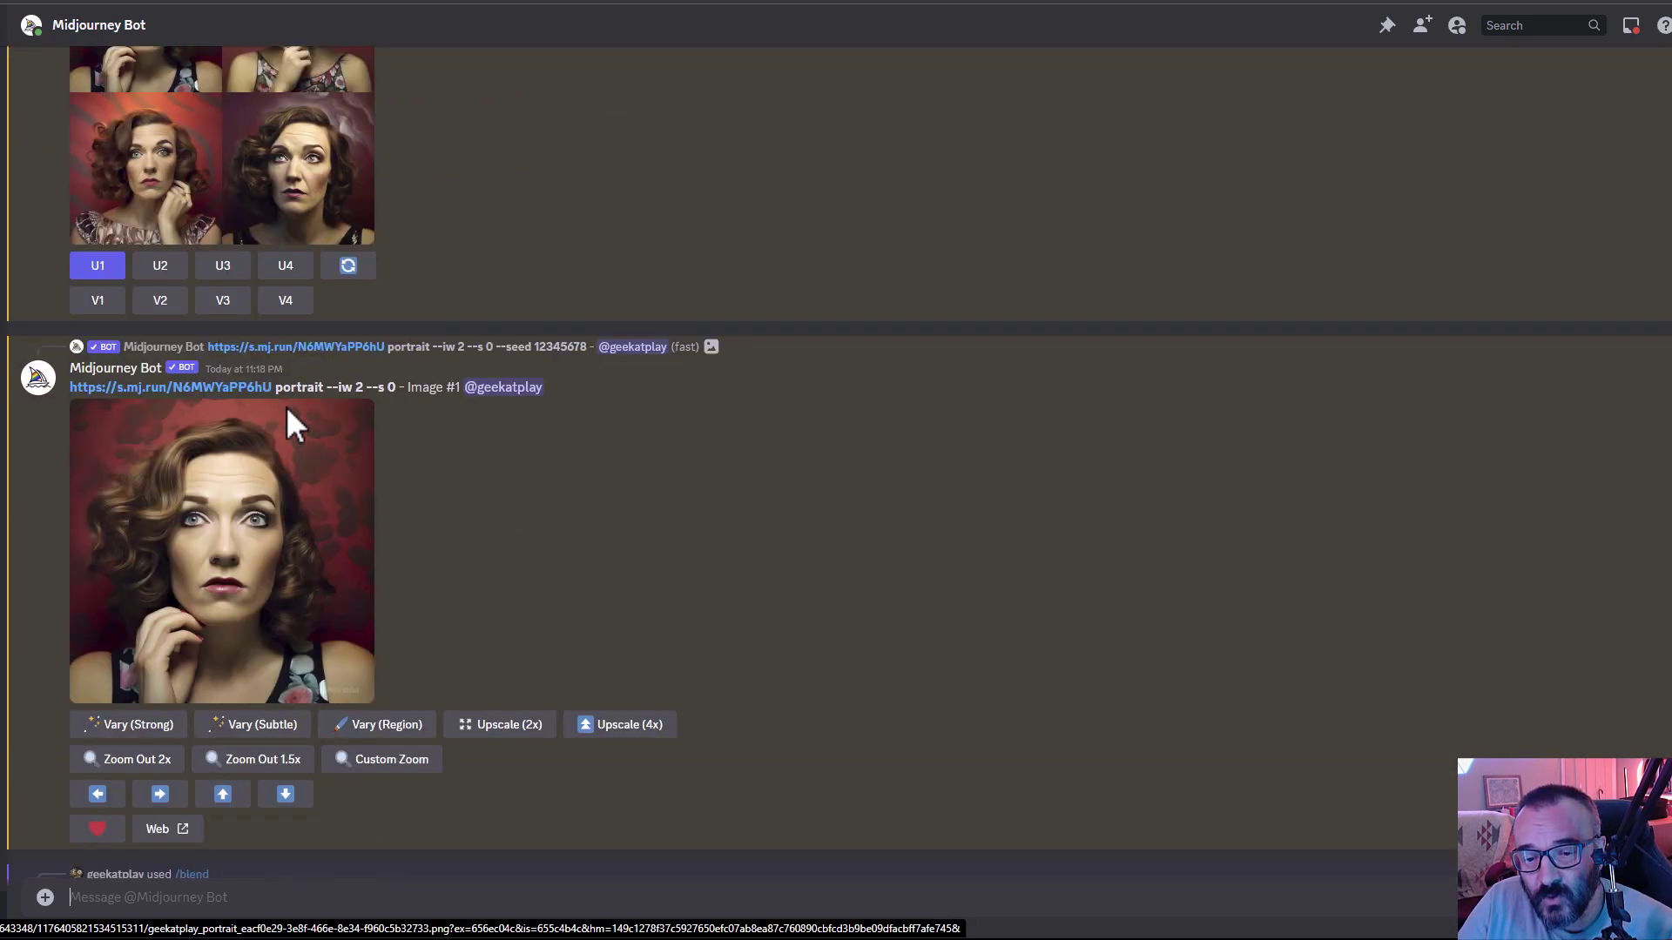
{"action": "scroll", "coordinate": [292, 383], "scroll_direction": "down", "scroll_amount": 10}
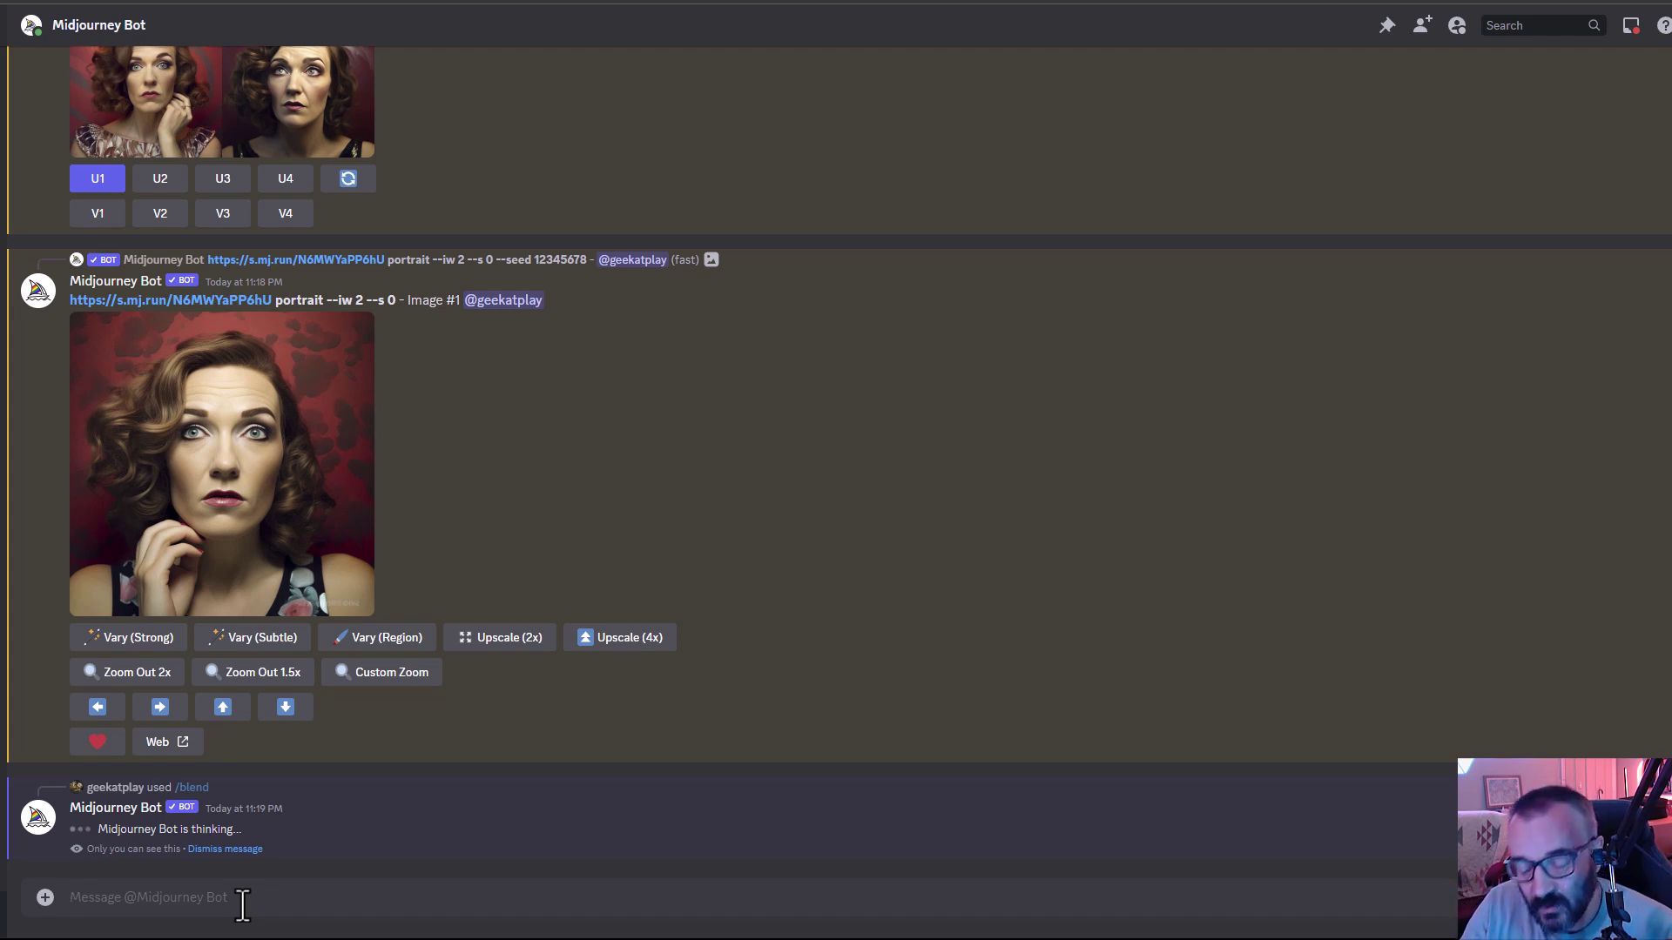
{"action": "type", "text": "/de"}
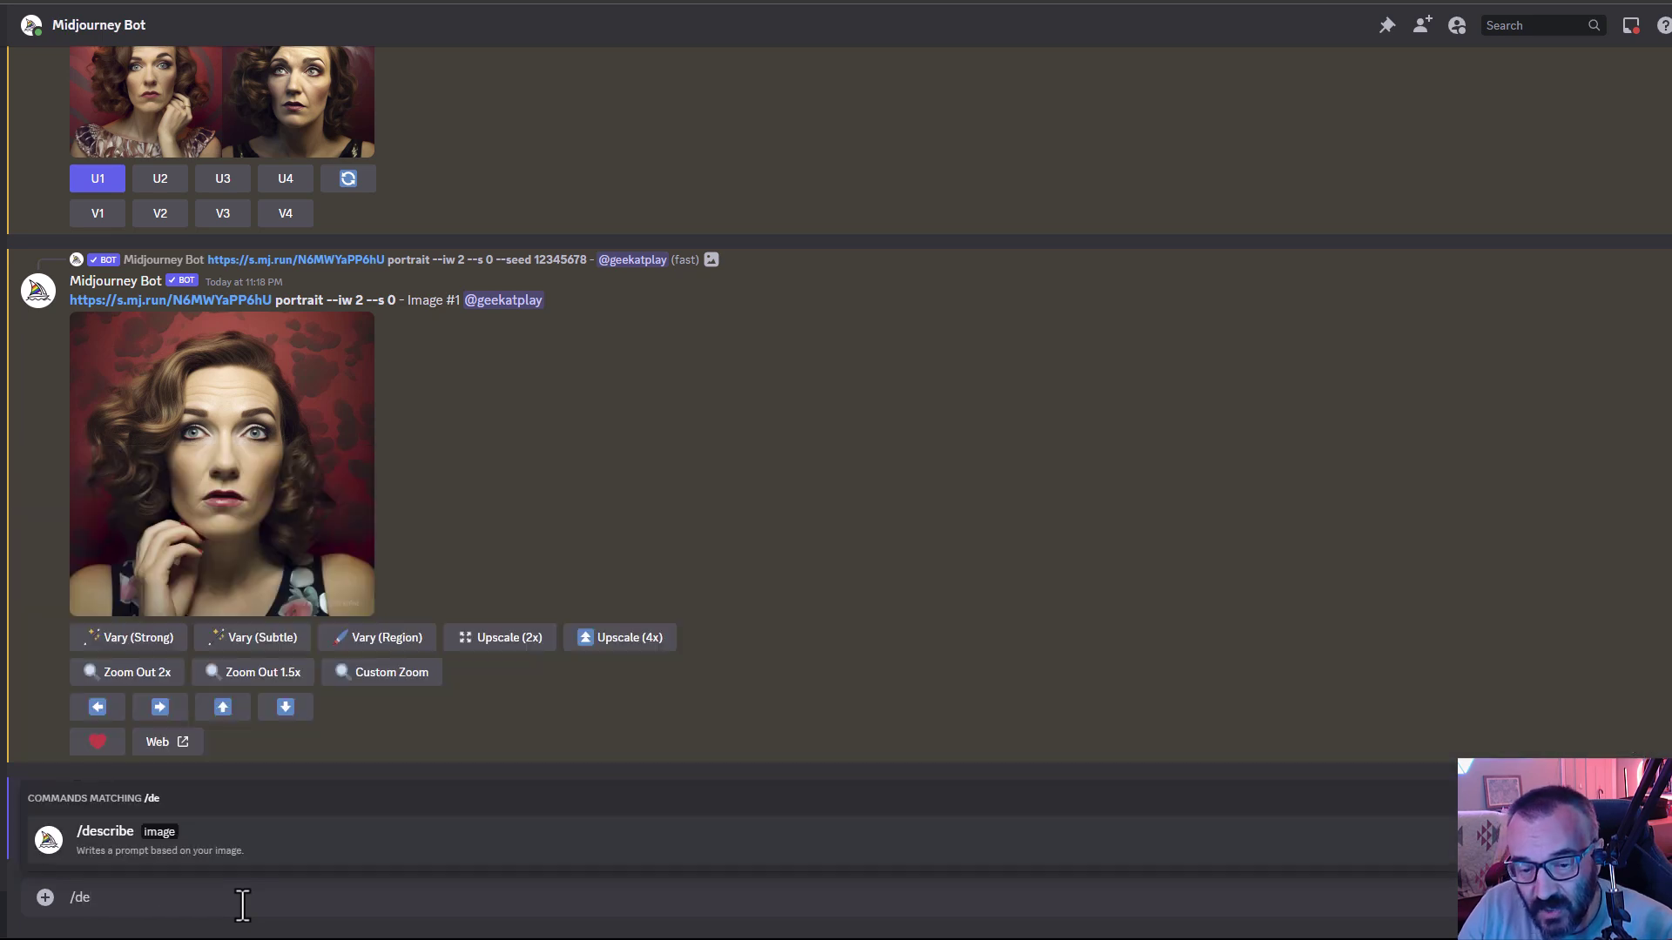
{"action": "key", "text": "Tab"}
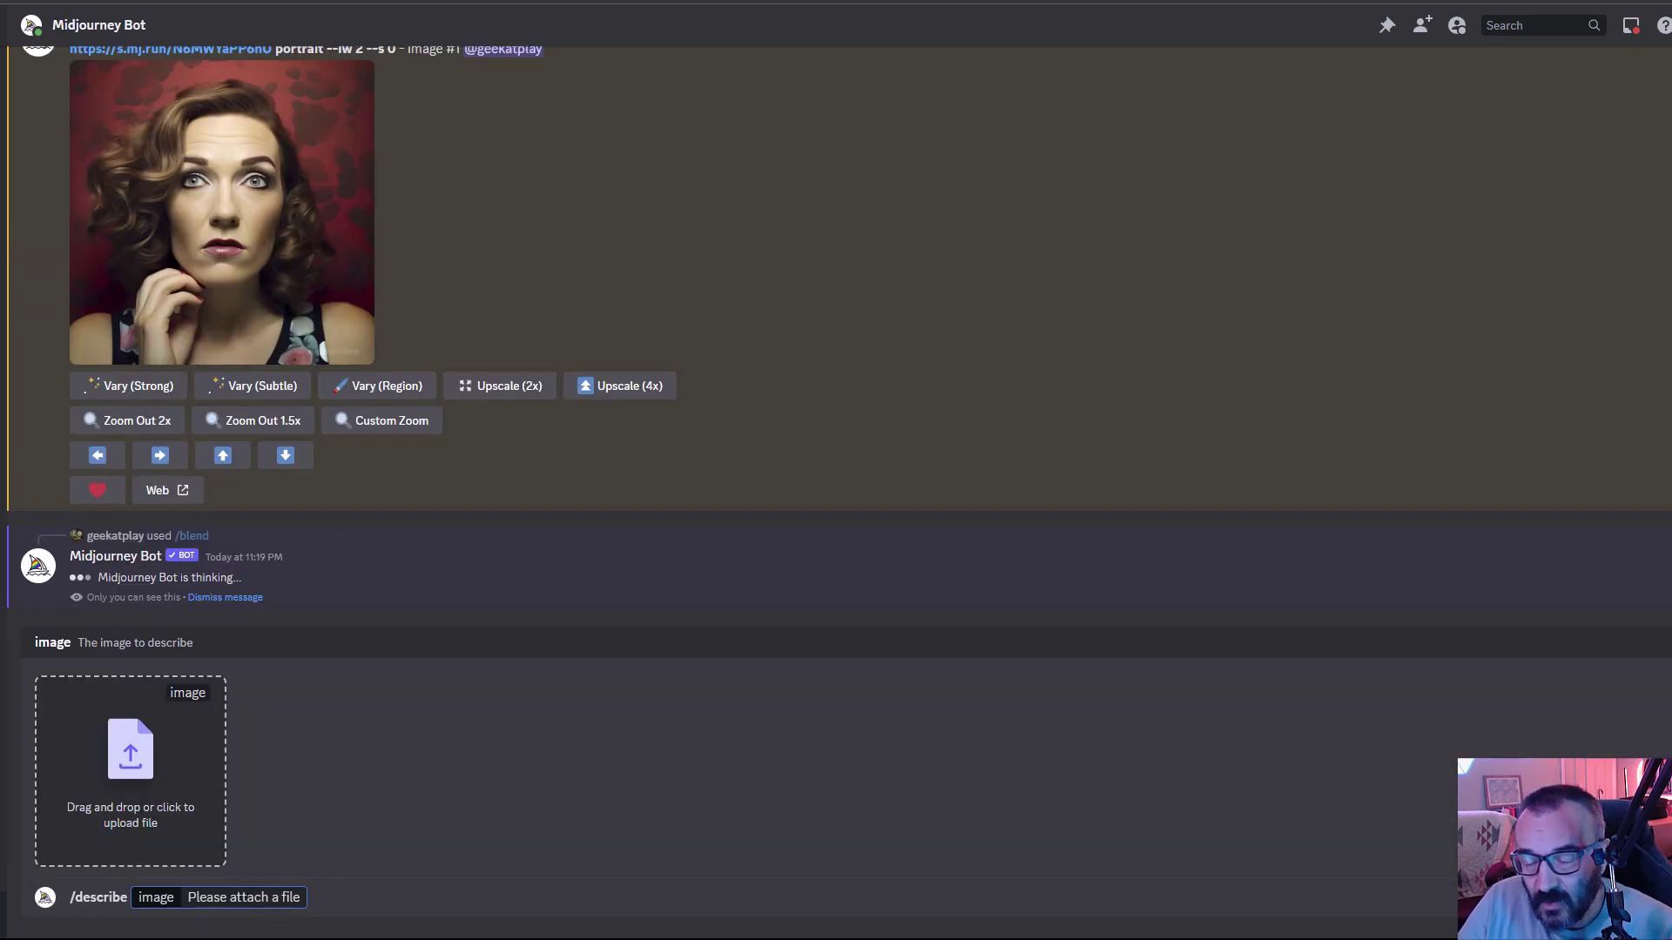
{"action": "left_click_drag", "start_coordinate": [614, 505], "coordinate": [122, 784]}
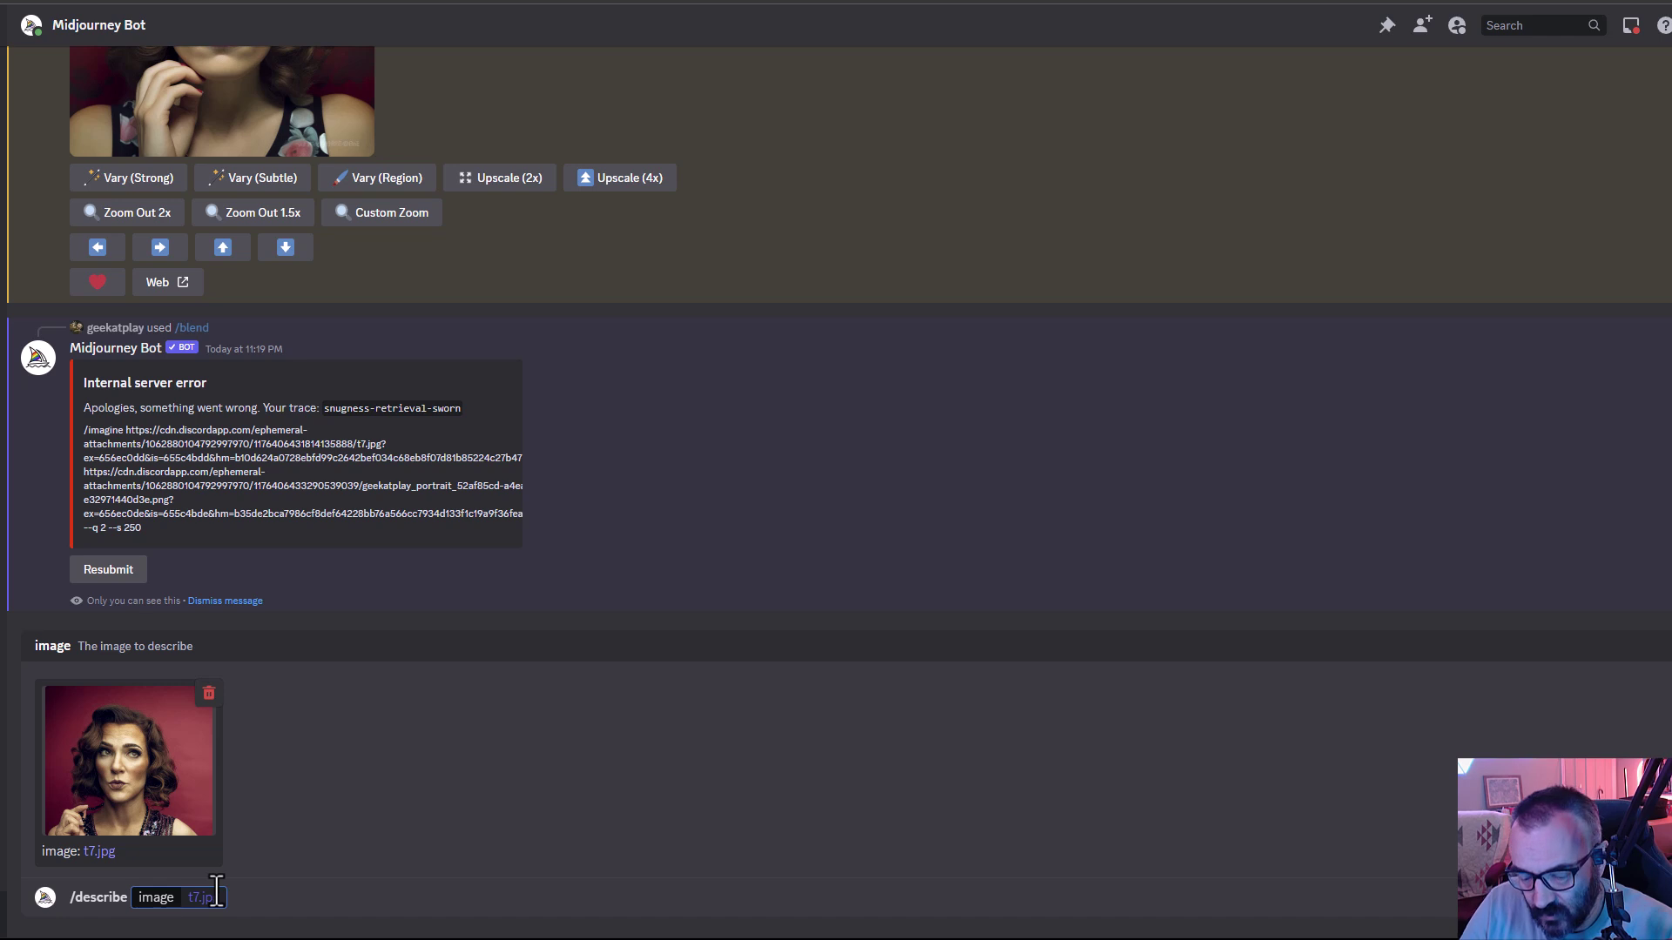
{"action": "key", "text": "Return"}
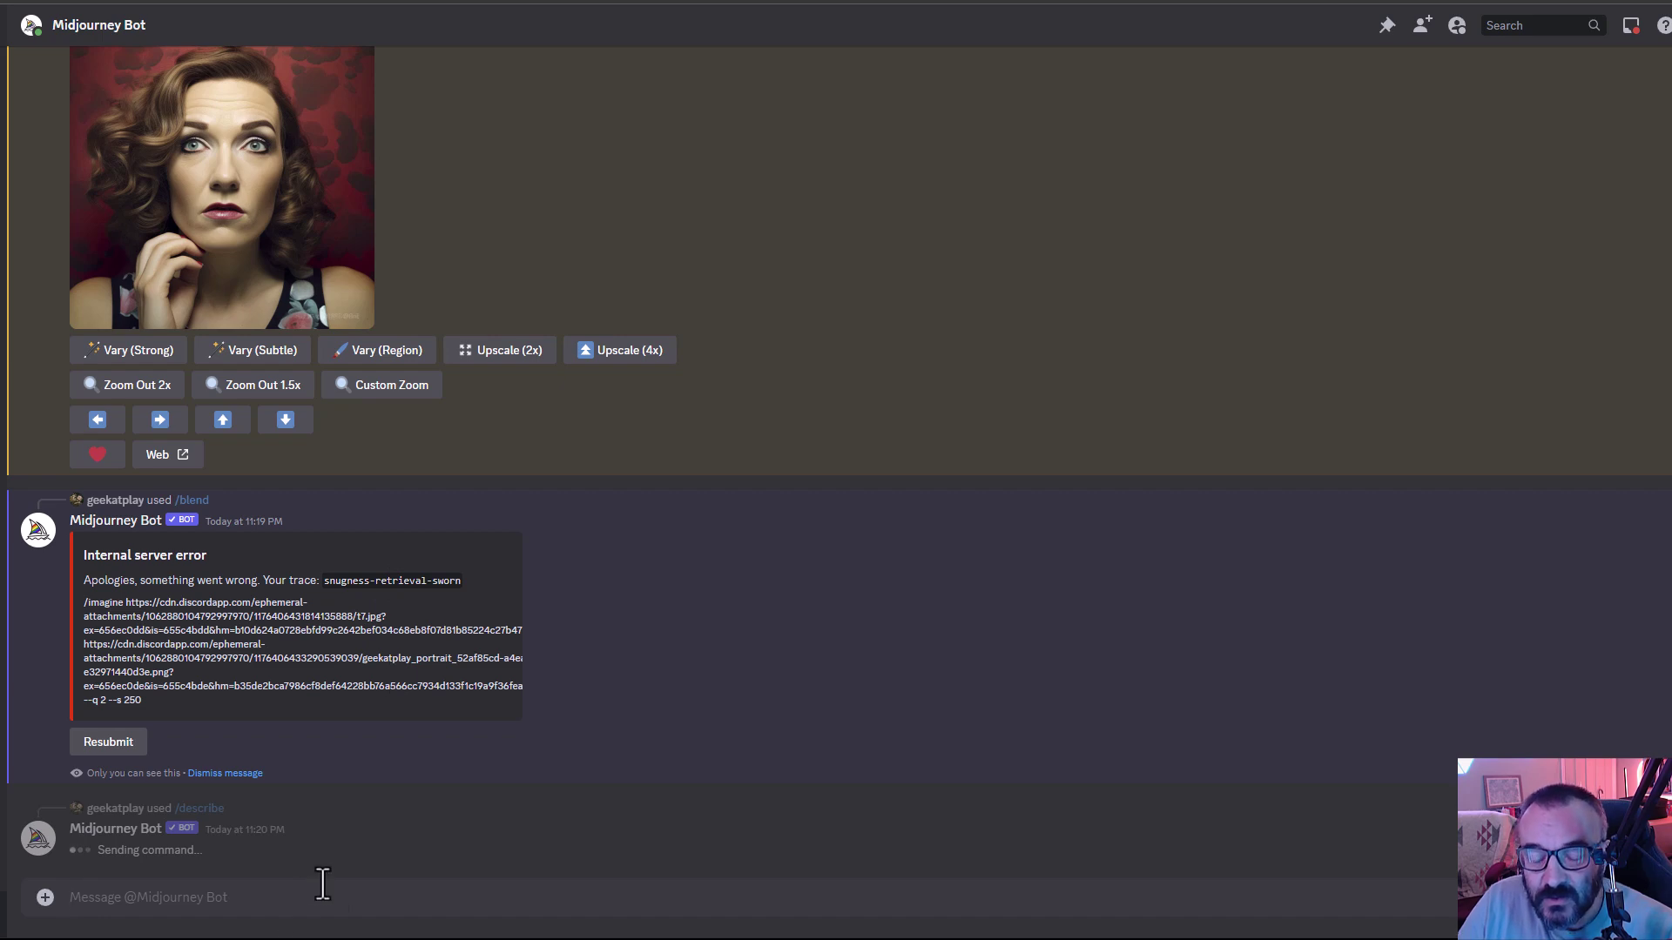
- Submit another /blend command with t7.jpg as image1 and the saved upscaled portrait PNG as image2
{"action": "type", "text": "/"}
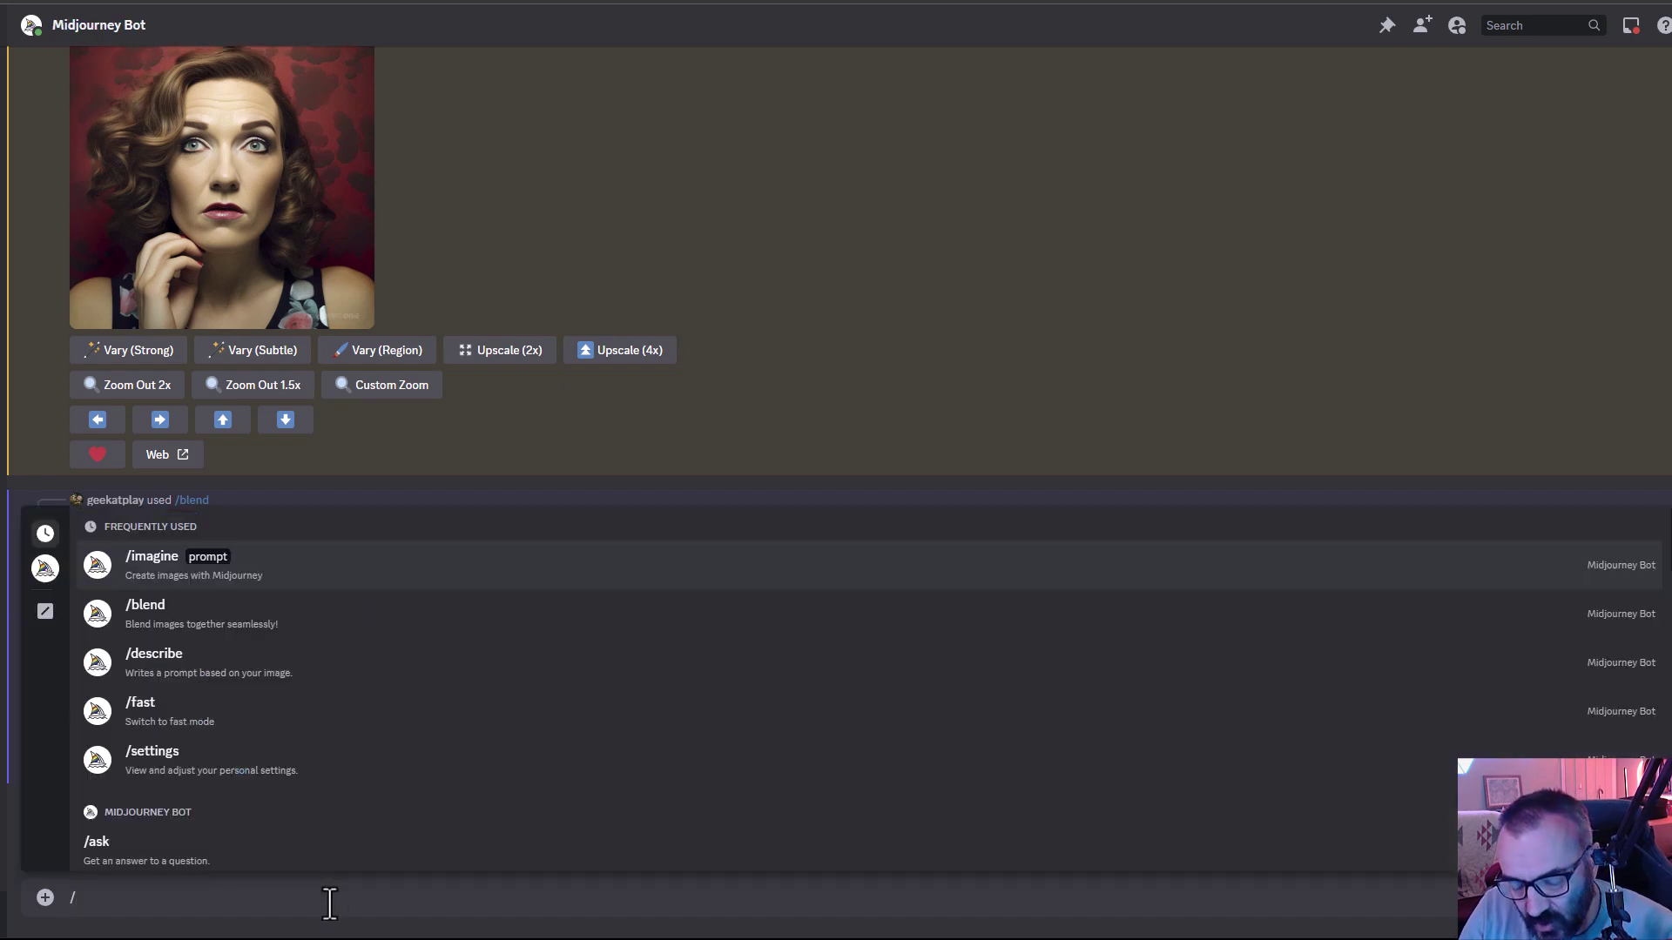
{"action": "type", "text": "ble"}
{"action": "key", "text": "Return"}
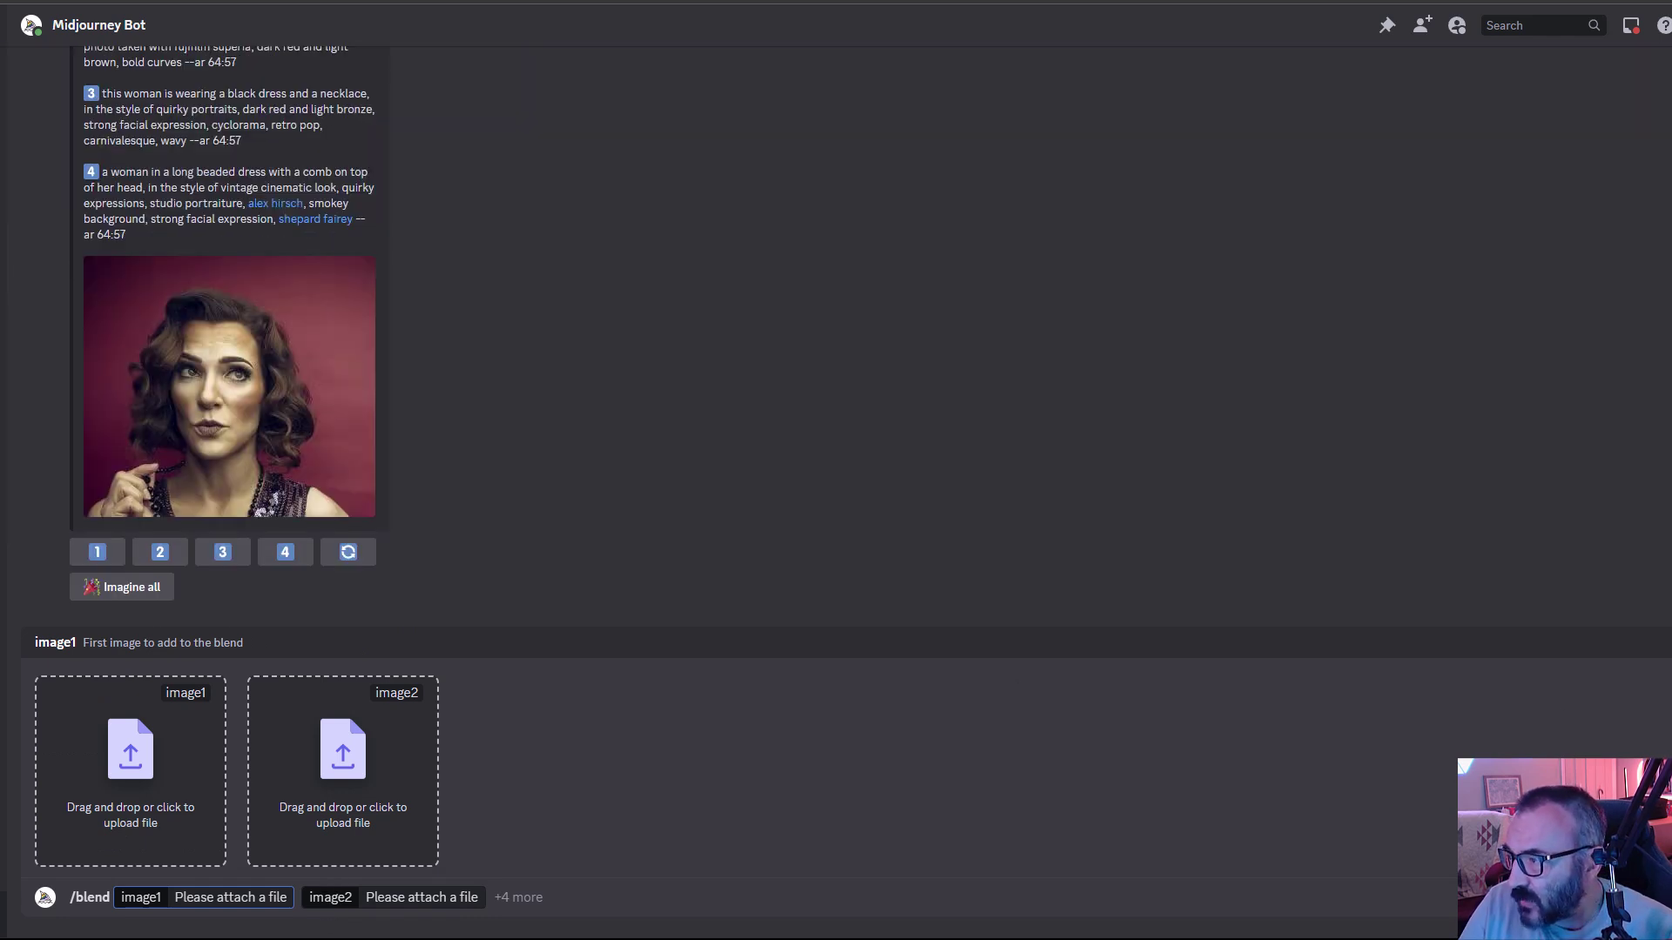
{"action": "left_click_drag", "start_coordinate": [750, 657], "coordinate": [140, 783]}
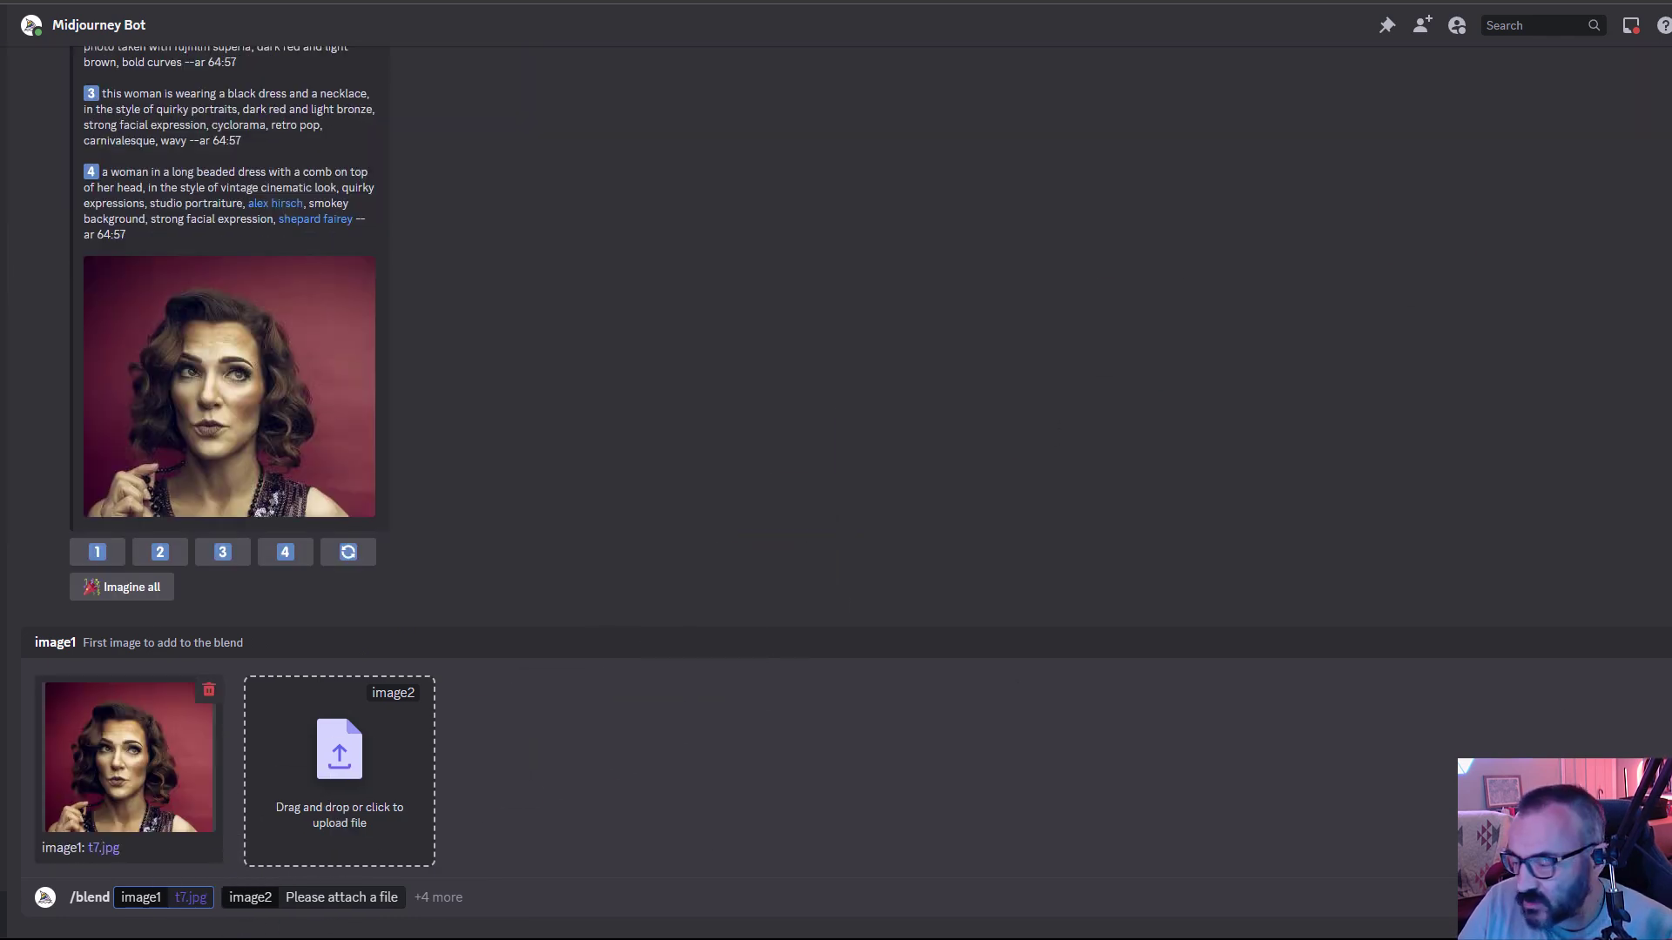
{"action": "left_click_drag", "start_coordinate": [522, 871], "coordinate": [322, 784]}
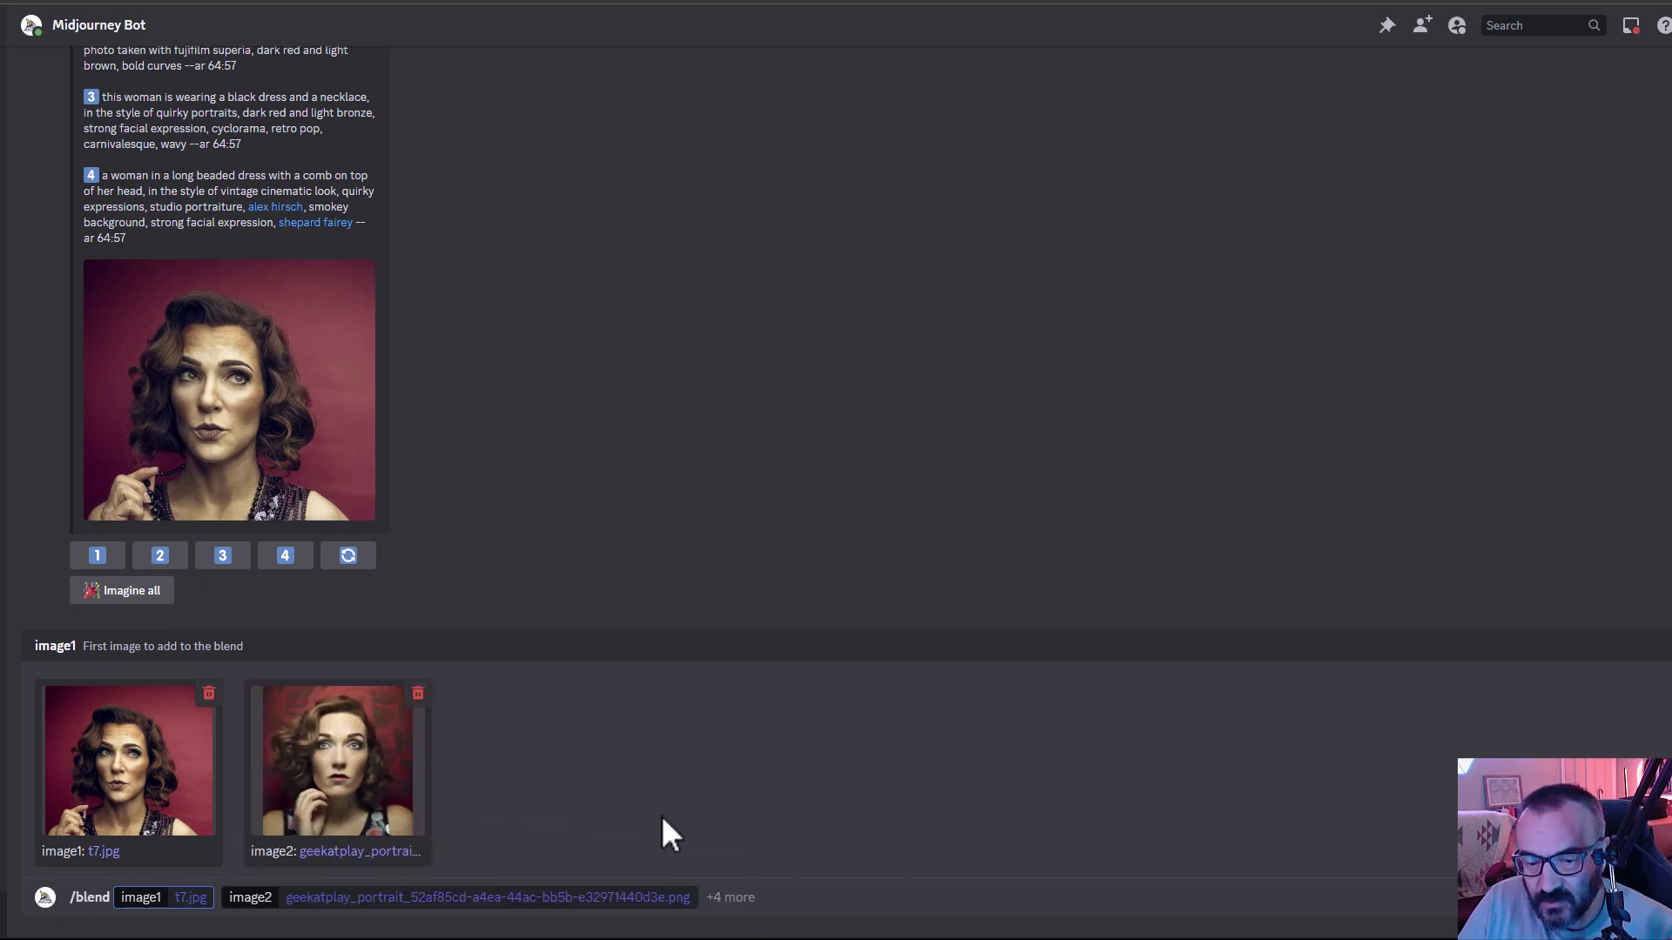
{"action": "key", "text": "Return"}
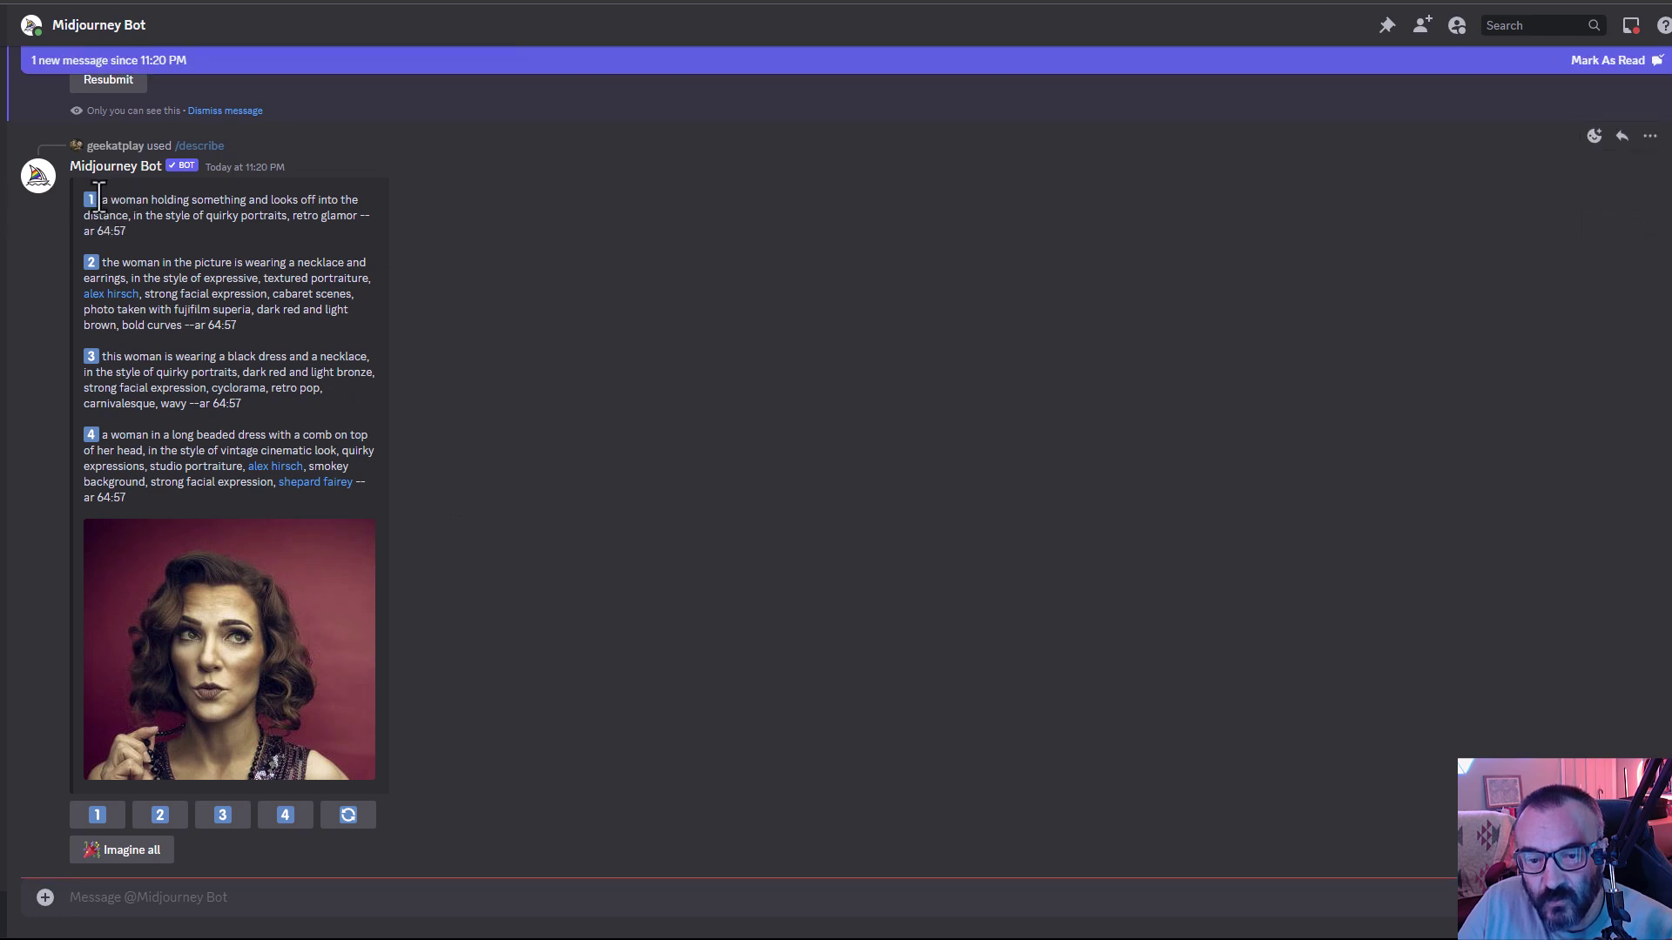
- Review the first generated description, and copy the link of the uploaded reference photo from its enlarged view
{"action": "left_click_drag", "start_coordinate": [100, 200], "coordinate": [120, 234]}
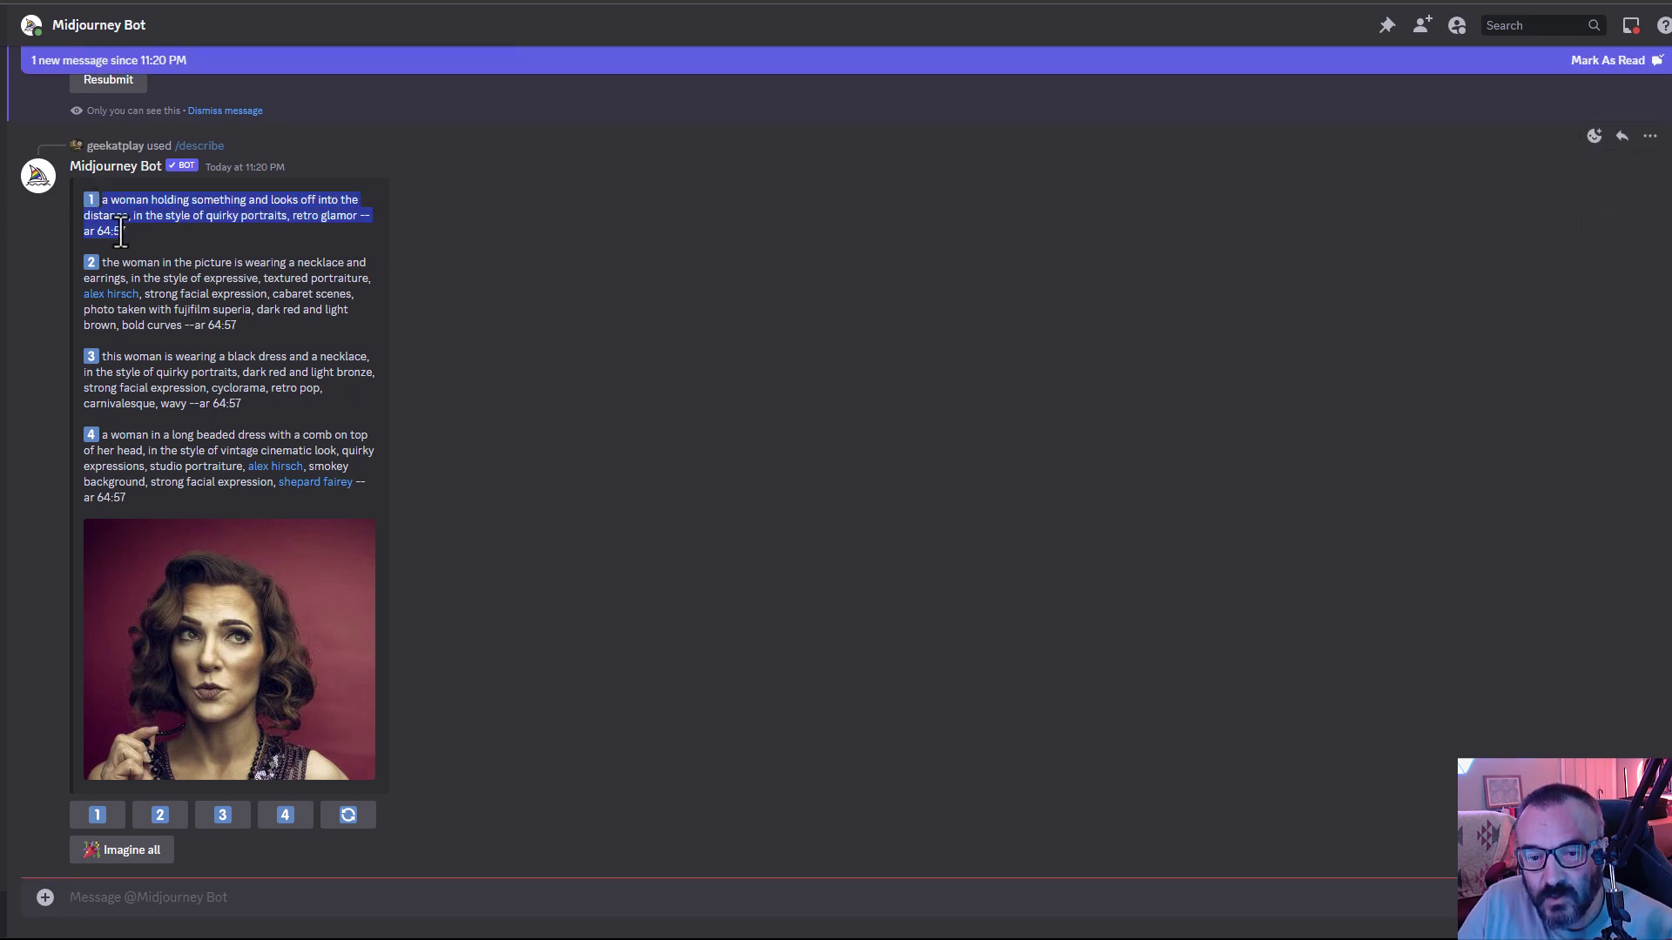
{"action": "left_click", "coordinate": [250, 222]}
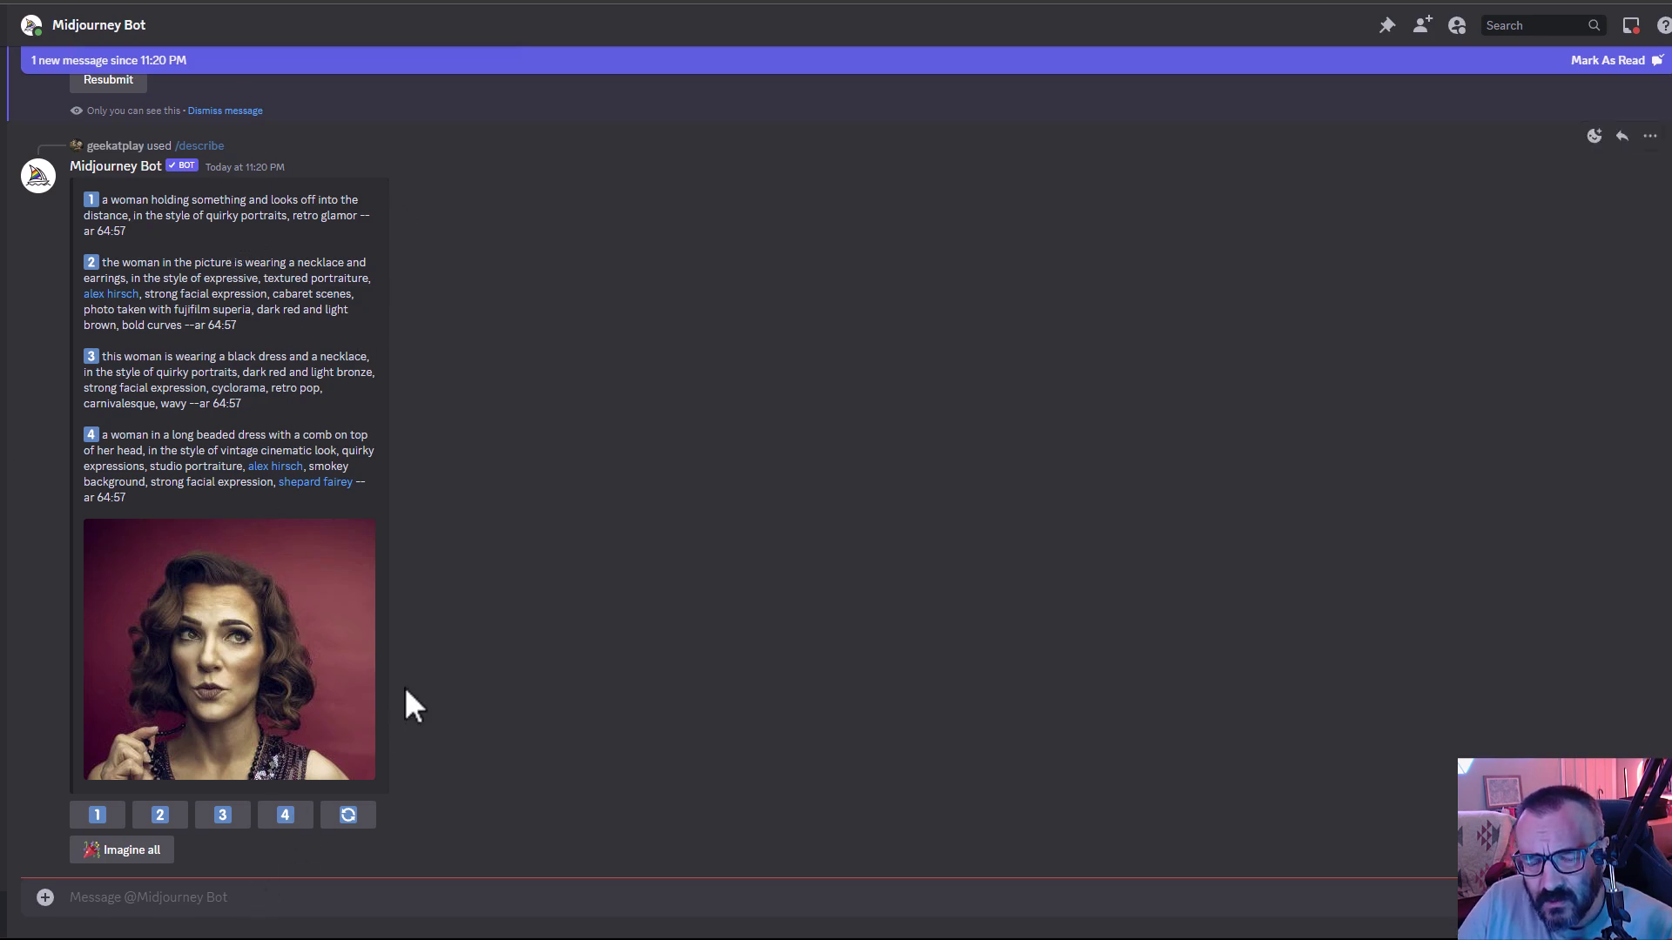
{"action": "scroll", "coordinate": [404, 687], "scroll_direction": "up", "scroll_amount": 5}
{"action": "scroll", "coordinate": [406, 690], "scroll_direction": "up", "scroll_amount": 20}
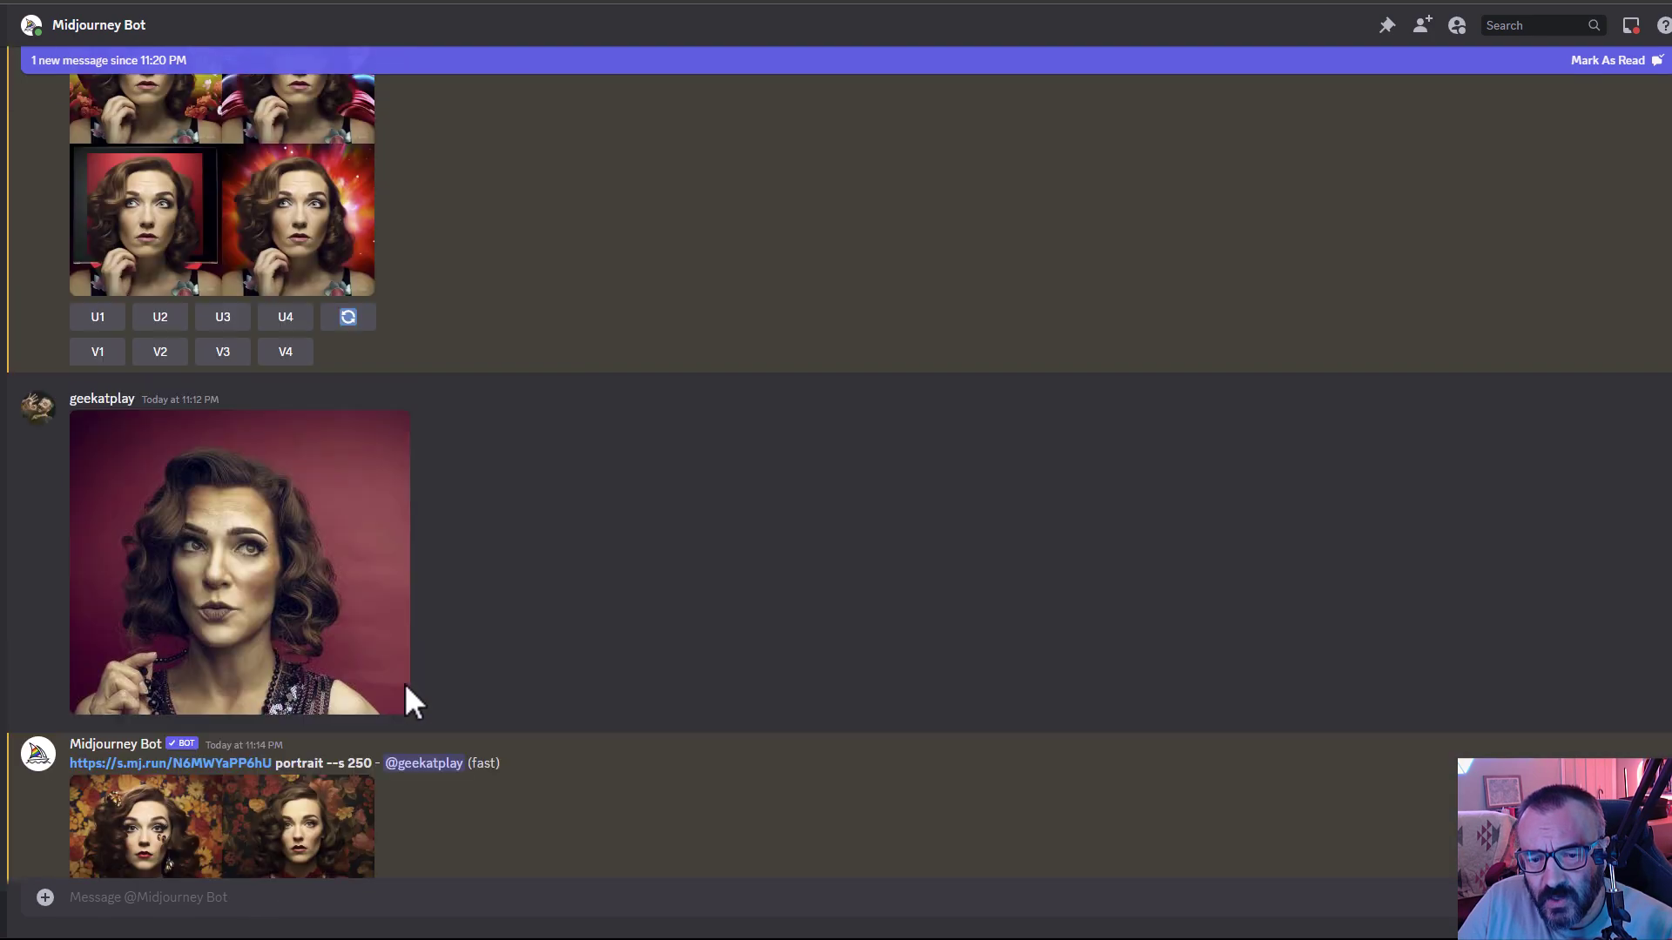
{"action": "left_click", "coordinate": [291, 560]}
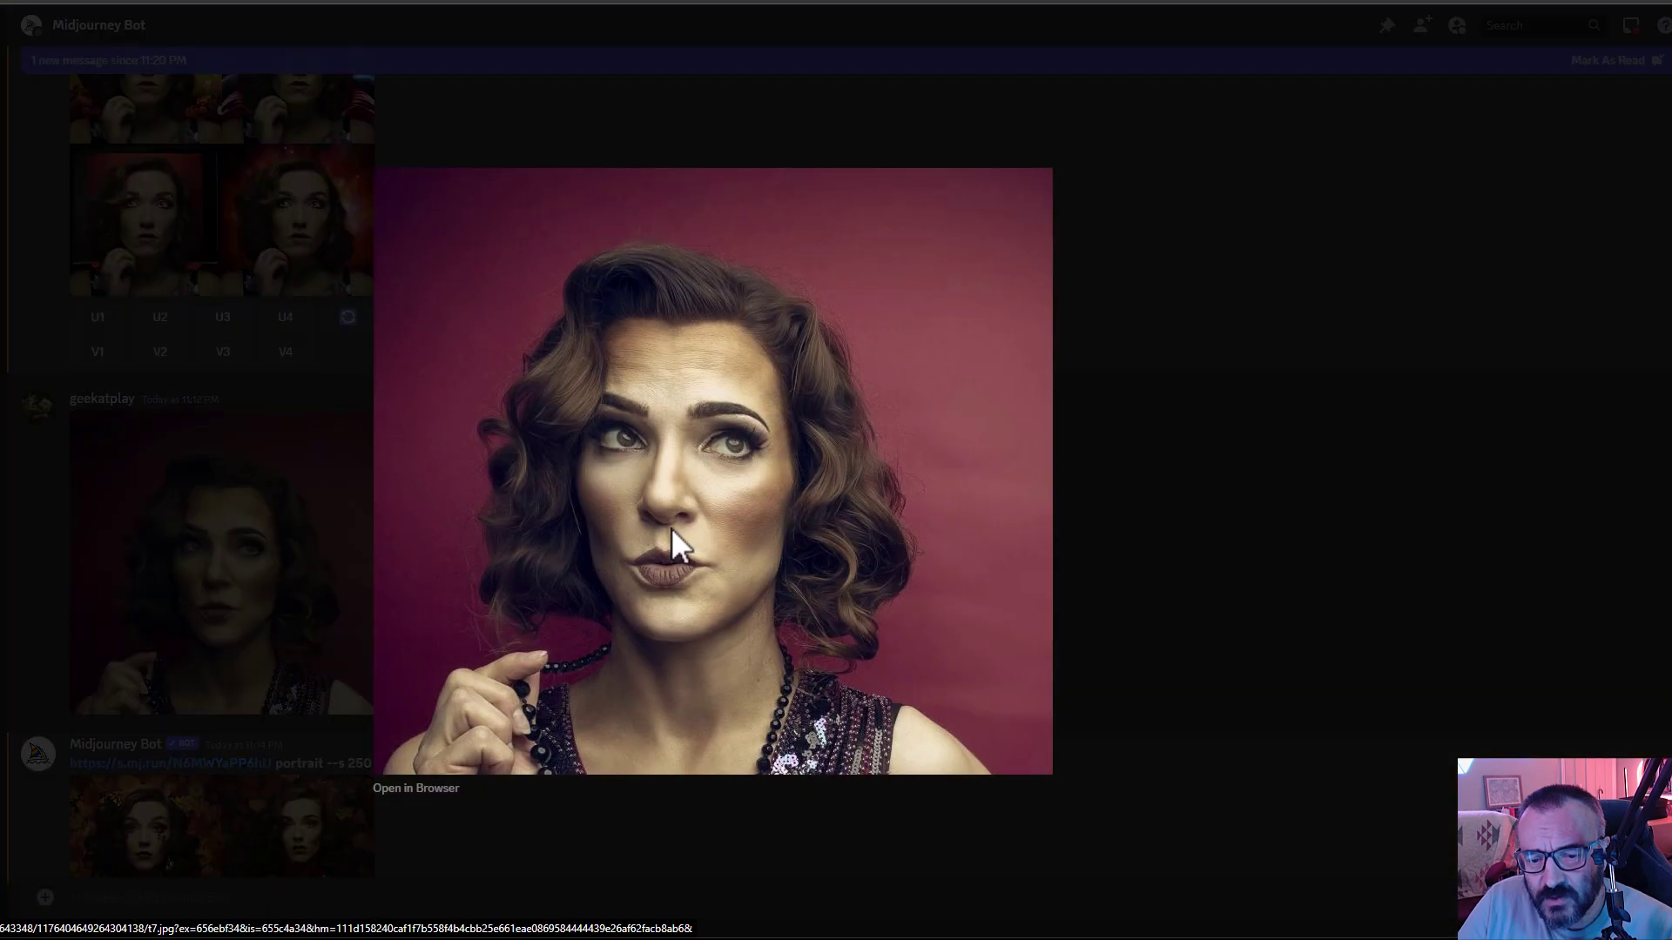
{"action": "right_click", "coordinate": [670, 526]}
{"action": "left_click", "coordinate": [795, 609]}
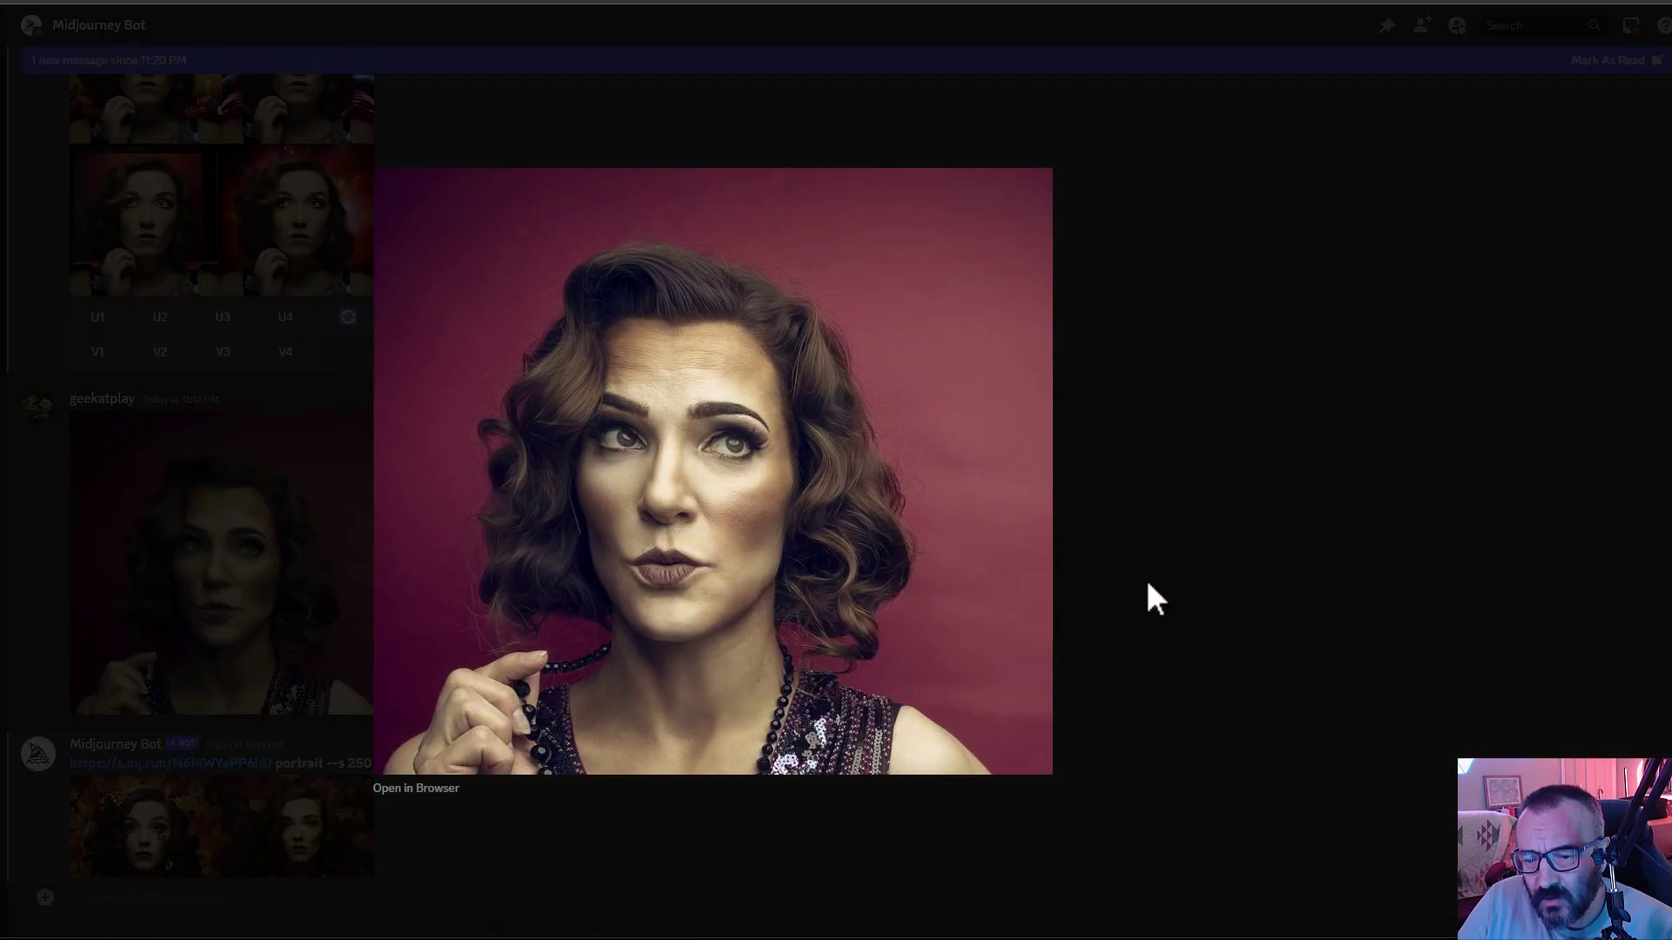
{"action": "left_click", "coordinate": [1146, 576]}
{"action": "scroll", "coordinate": [526, 653], "scroll_direction": "down", "scroll_amount": 20}
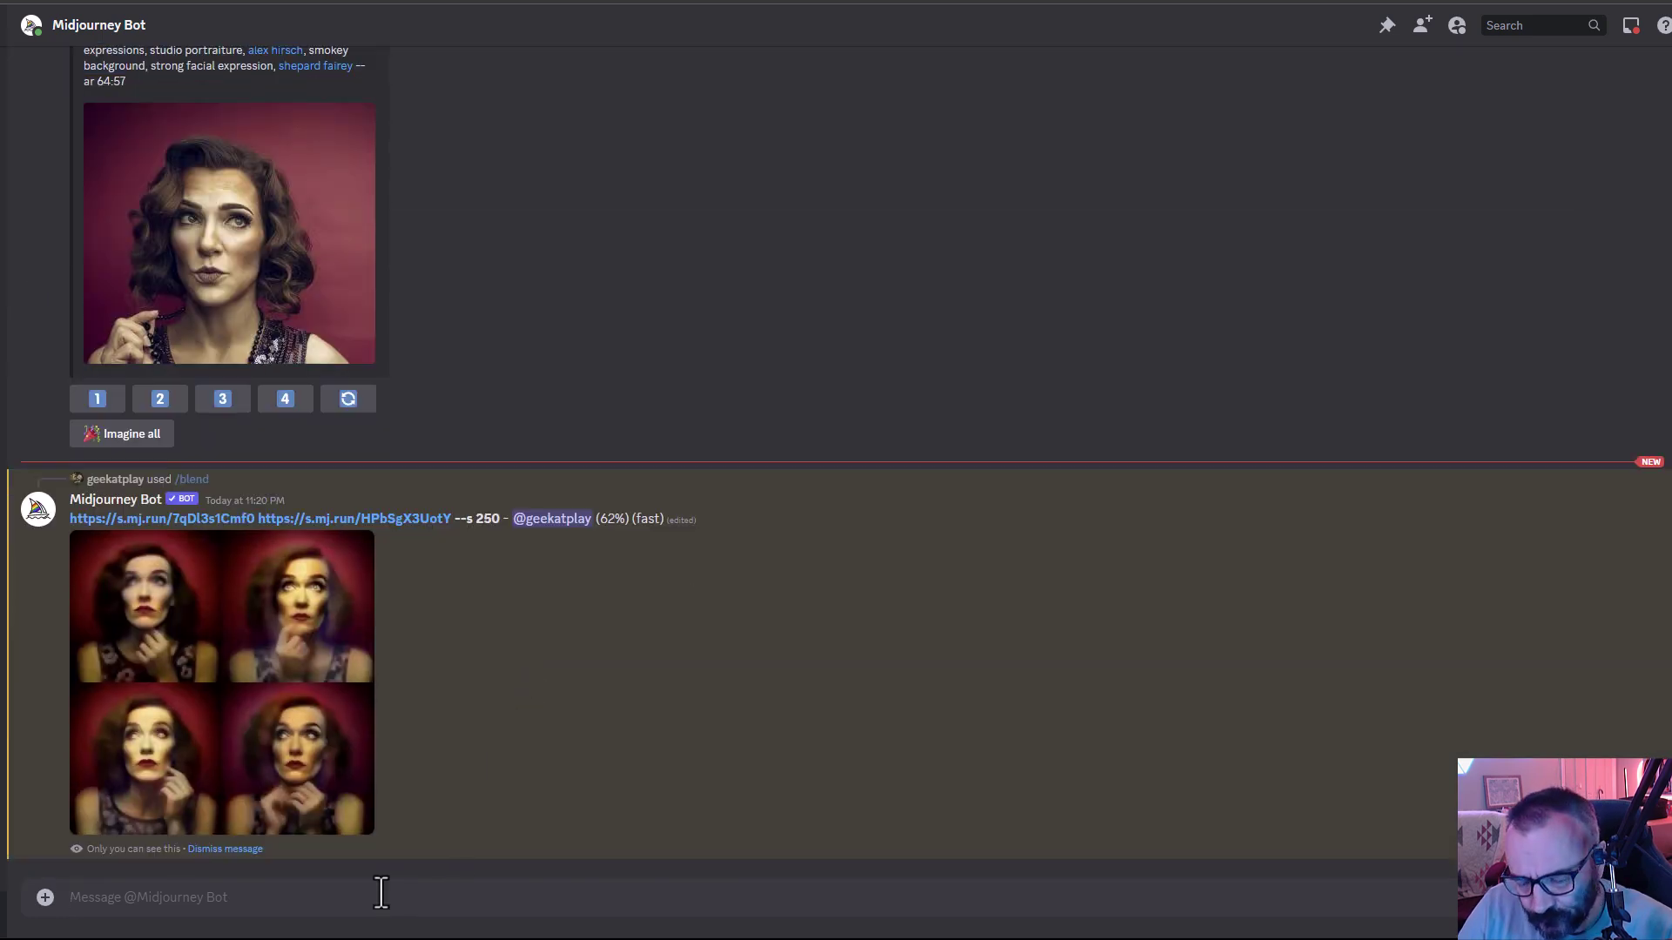
- Compose an /imagine prompt from the copied photo link followed by the first description, "a woman holding something and looks off into the distance" through "--ar 64:57"
{"action": "type", "text": "/im"}
{"action": "key", "text": "Tab"}
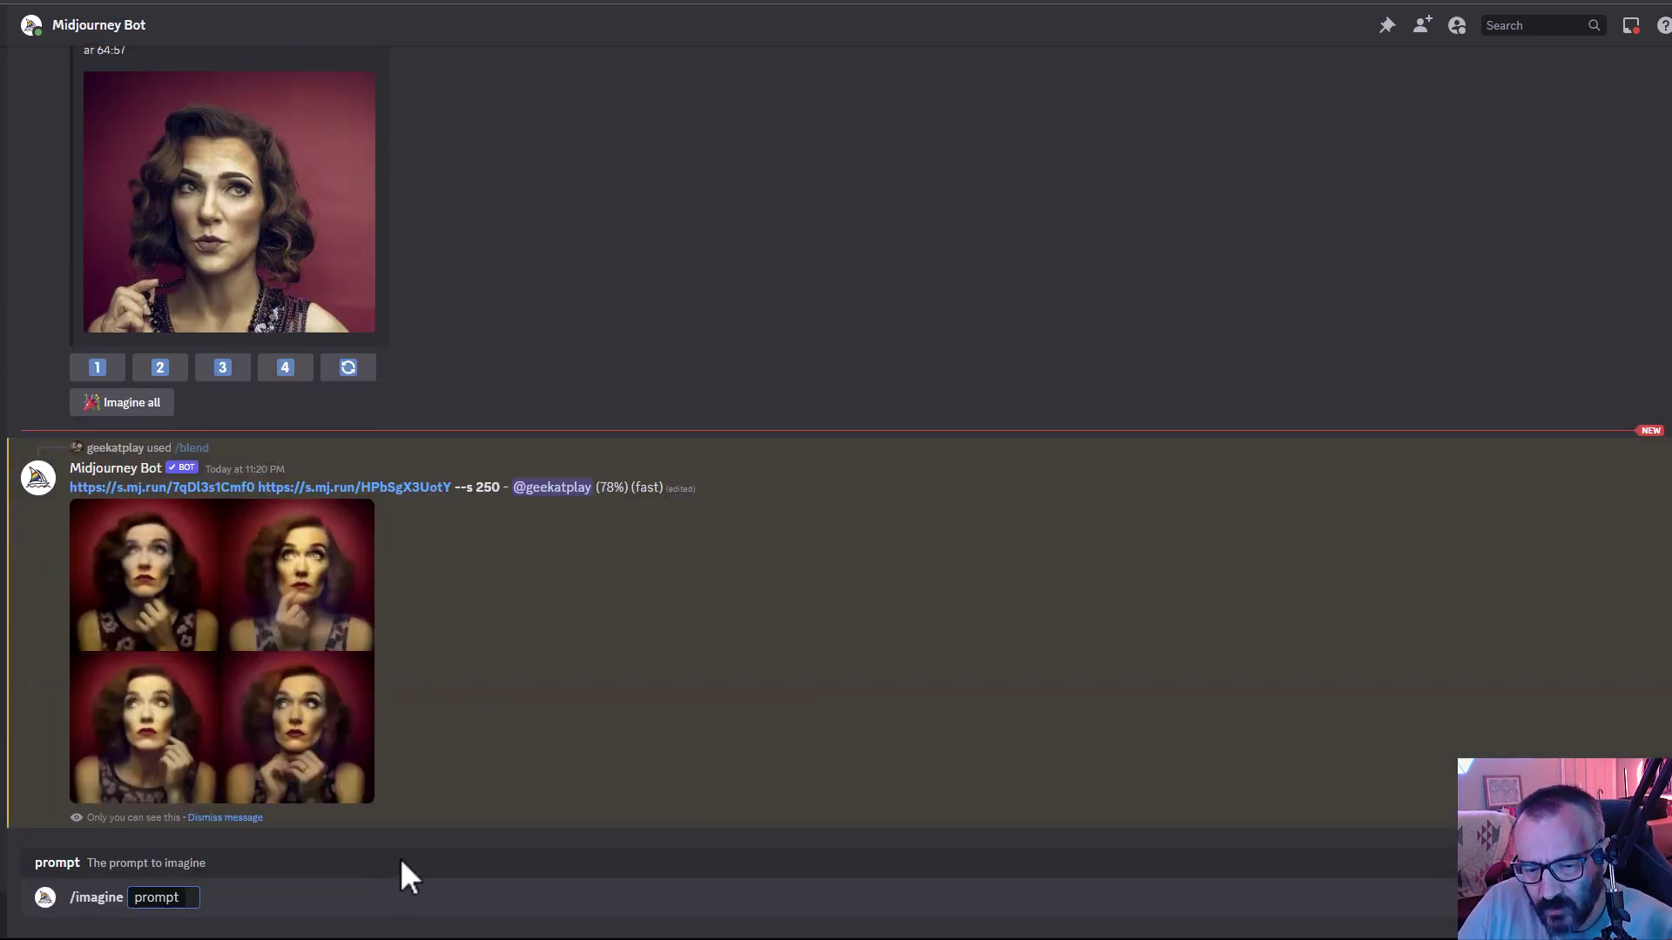
{"action": "key", "text": "ctrl+v"}
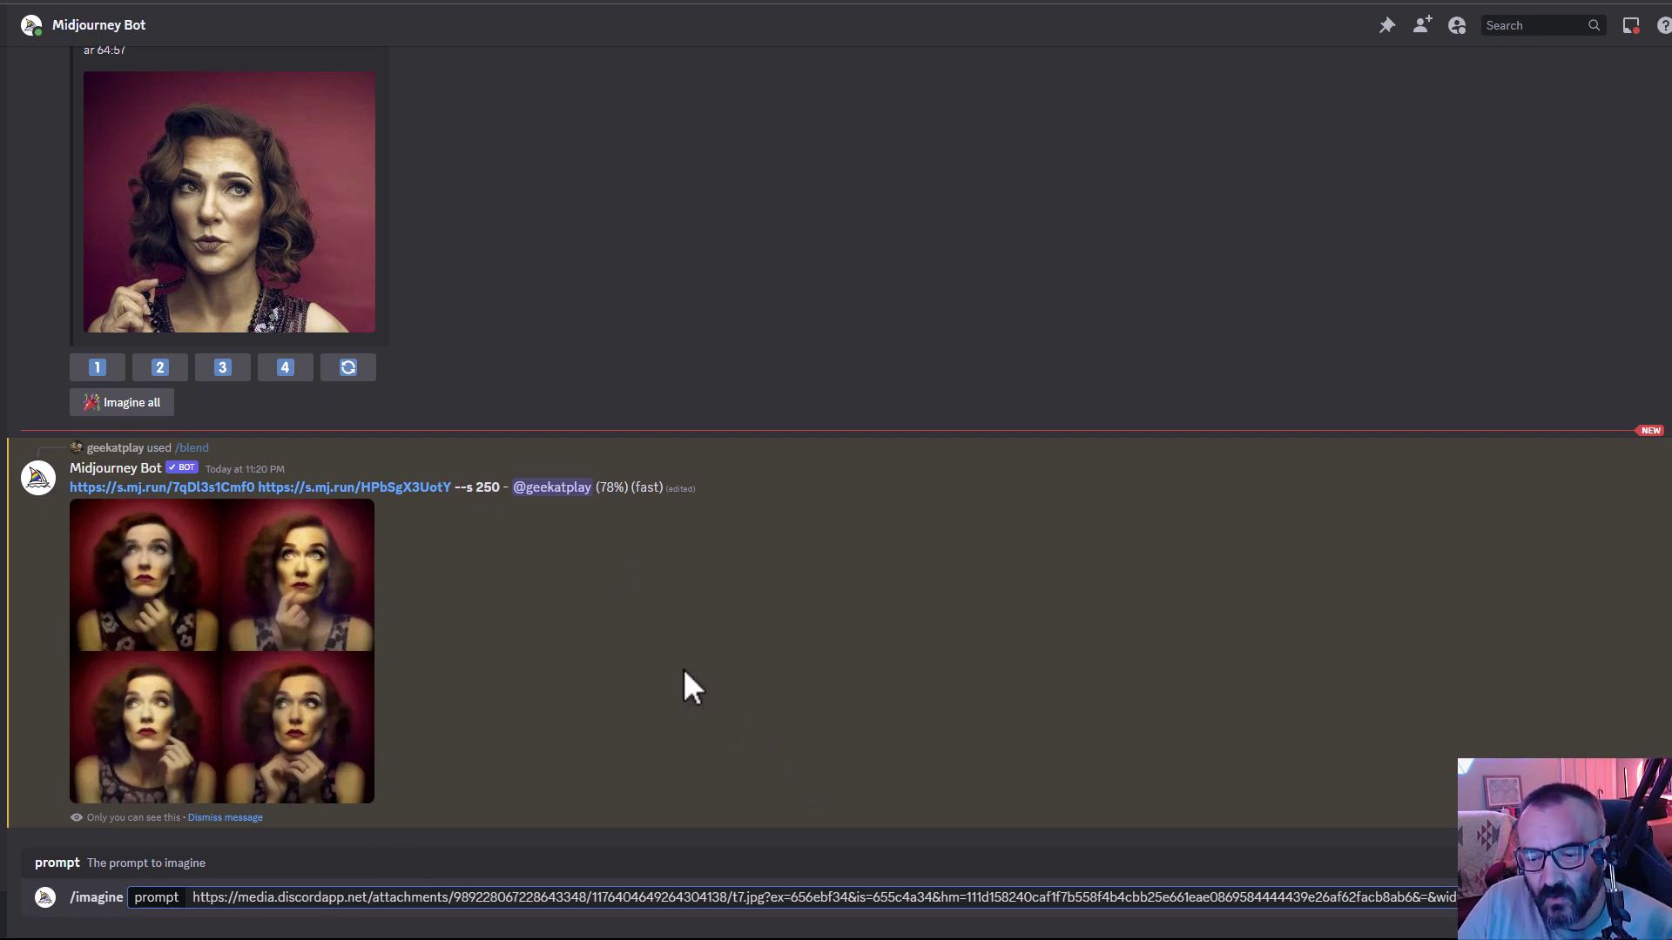
{"action": "scroll", "coordinate": [609, 531], "scroll_direction": "up", "scroll_amount": 6}
{"action": "scroll", "coordinate": [609, 531], "scroll_direction": "up", "scroll_amount": 2}
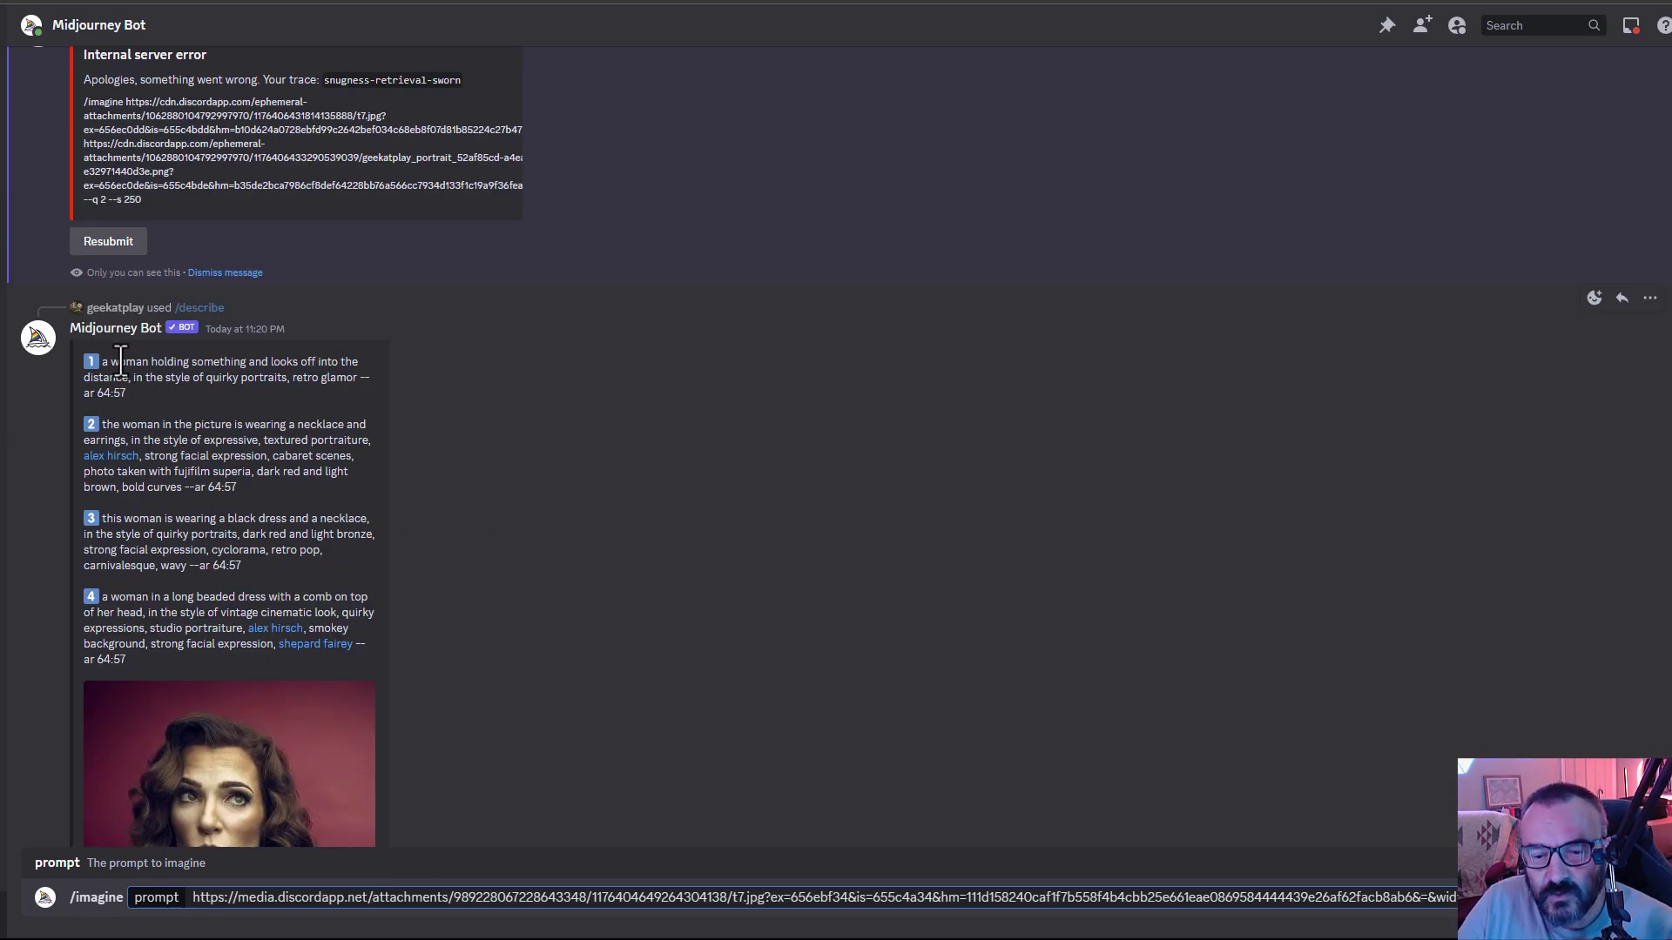
{"action": "left_click_drag", "start_coordinate": [102, 361], "coordinate": [136, 398]}
{"action": "key", "text": "ctrl+c"}
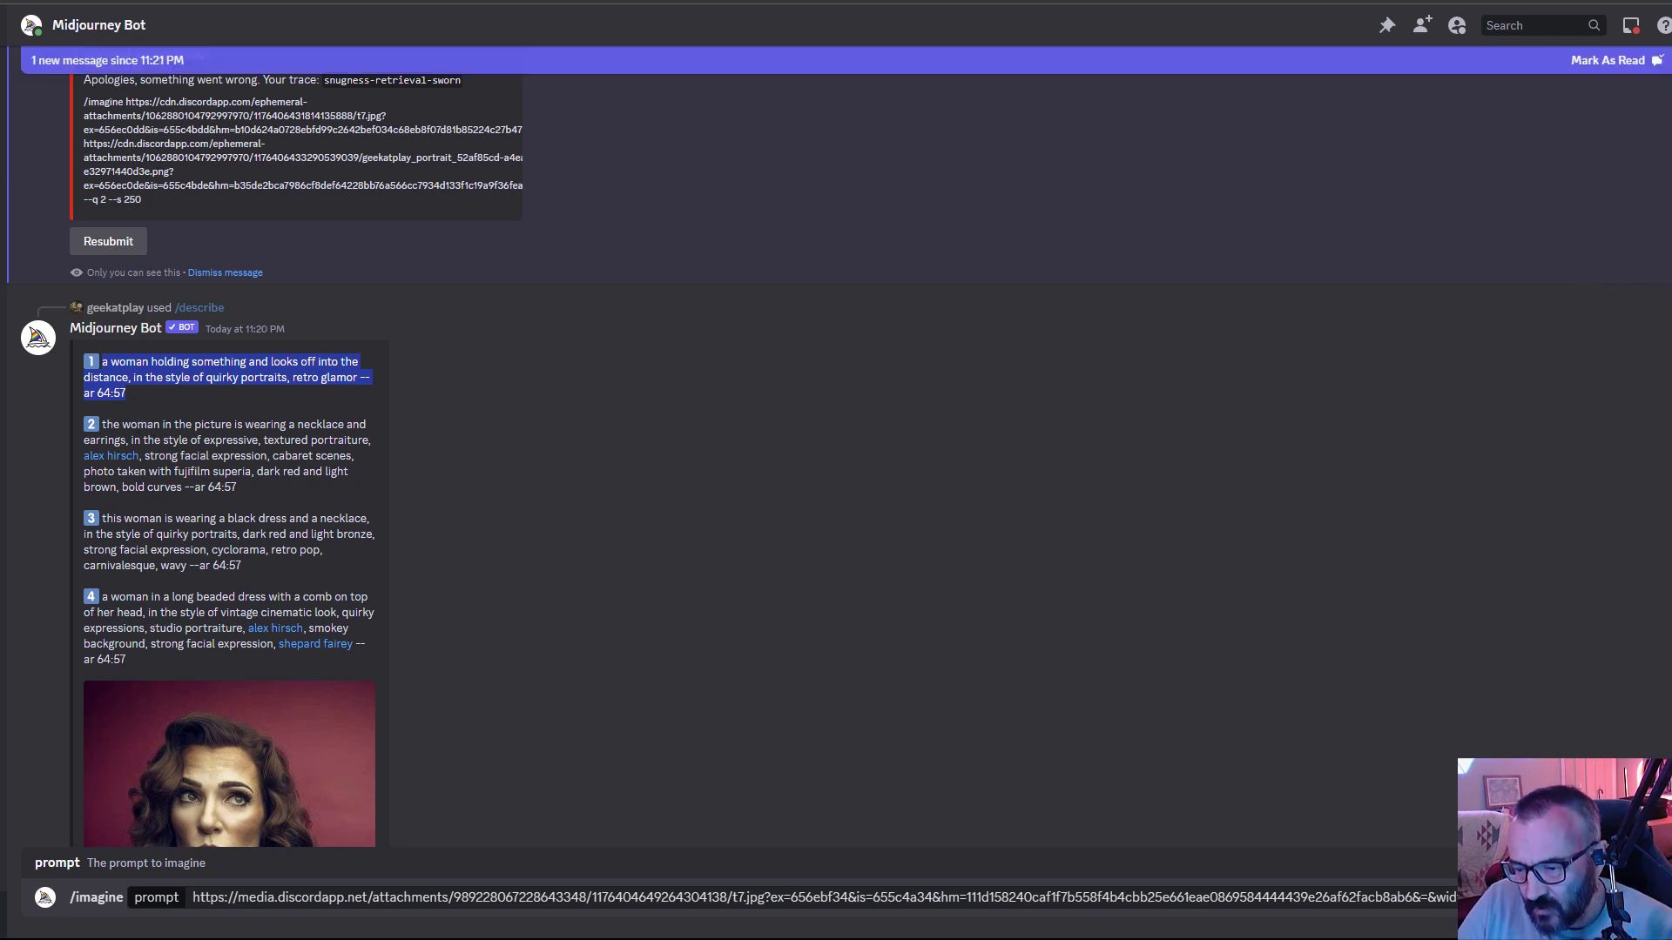
{"action": "left_click", "coordinate": [1419, 897]}
{"action": "key", "text": "ctrl+v"}
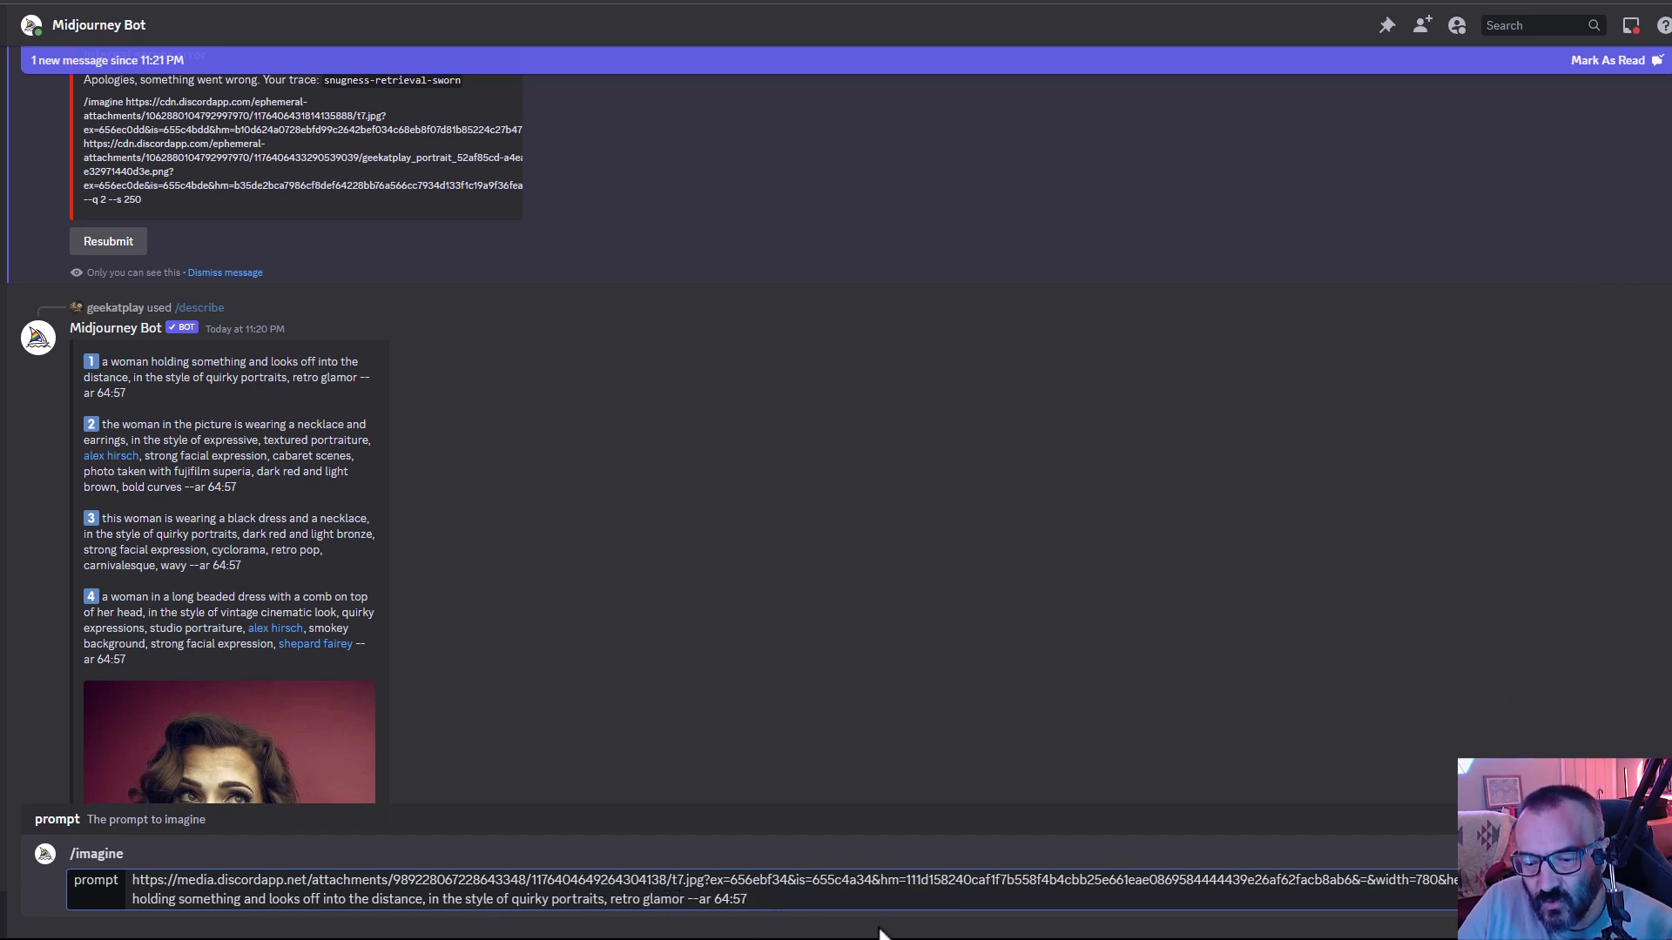
- Add the parameters "--s 0 --iw 2" to the end of the prompt and submit it
{"action": "type", "text": "--s 0"}
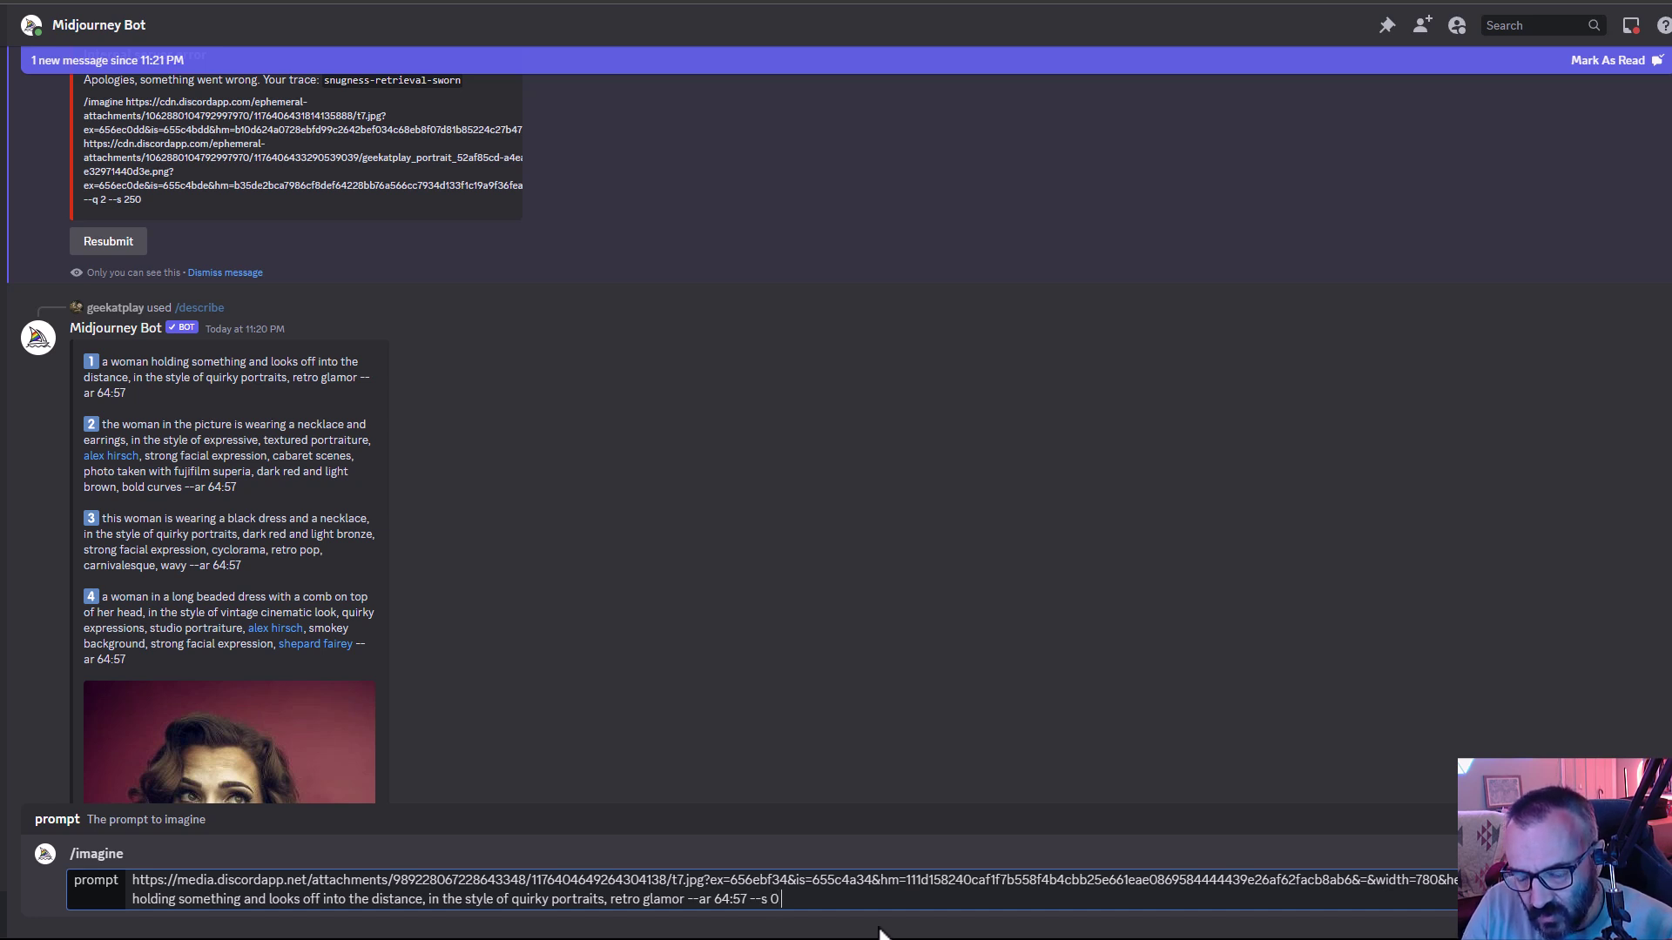
{"action": "type", "text": " --i"}
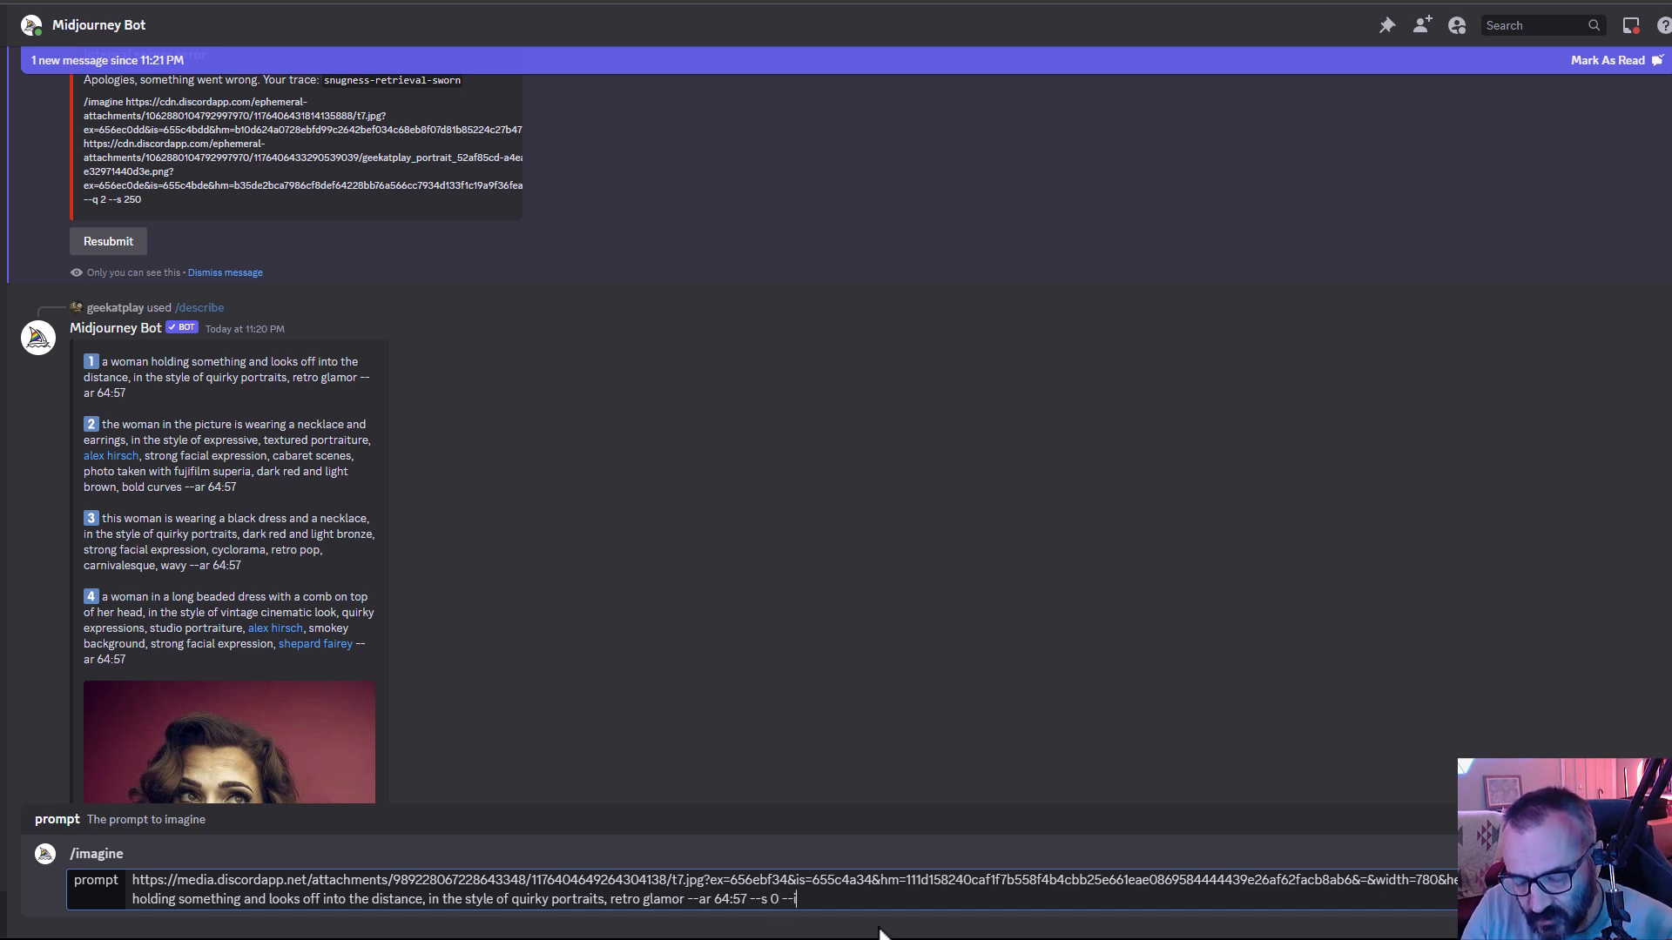
{"action": "type", "text": "w 2"}
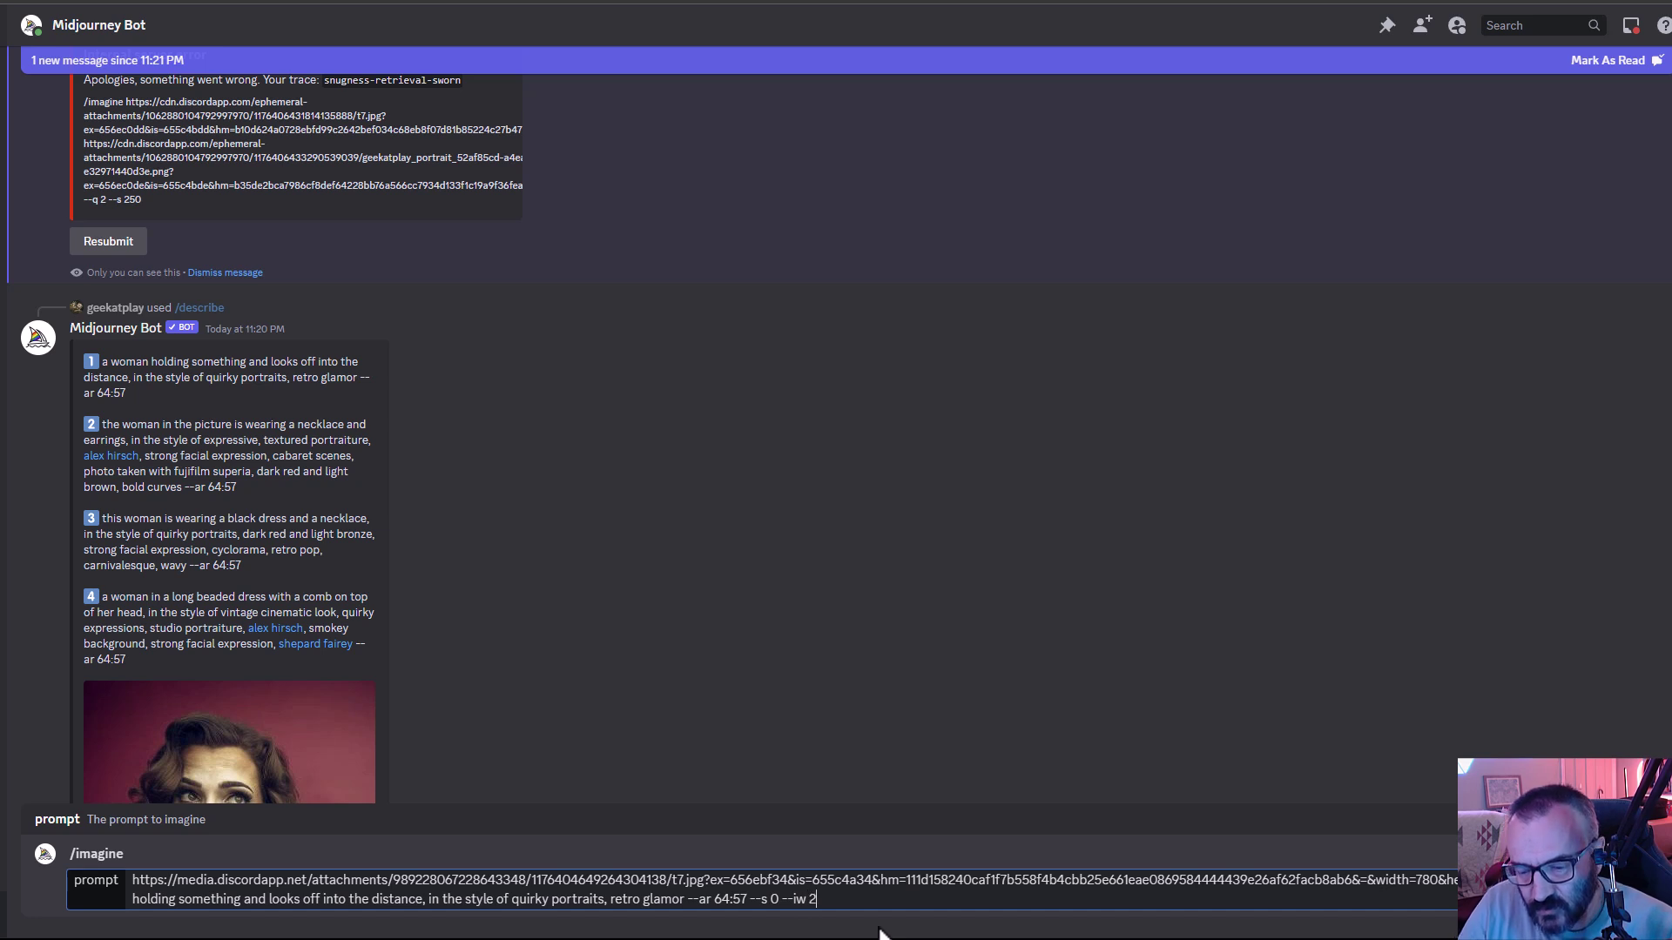
{"action": "key", "text": "Return"}
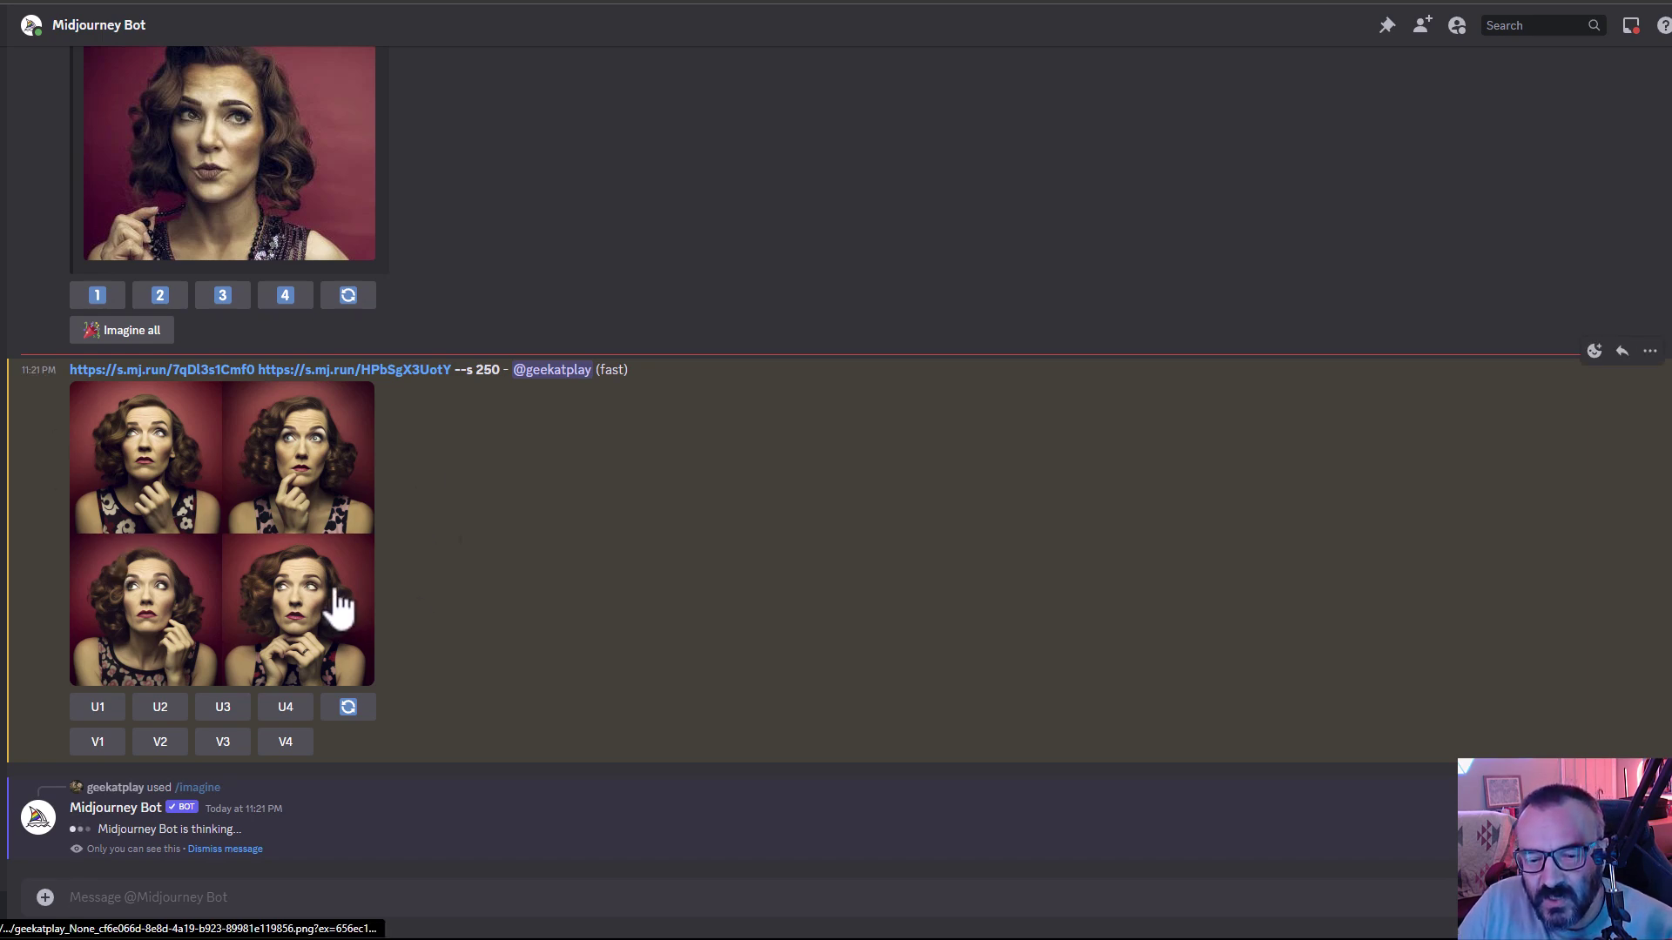
- Inspect the blended portrait grid enlarged and upscale its first image
{"action": "left_click", "coordinate": [183, 521]}
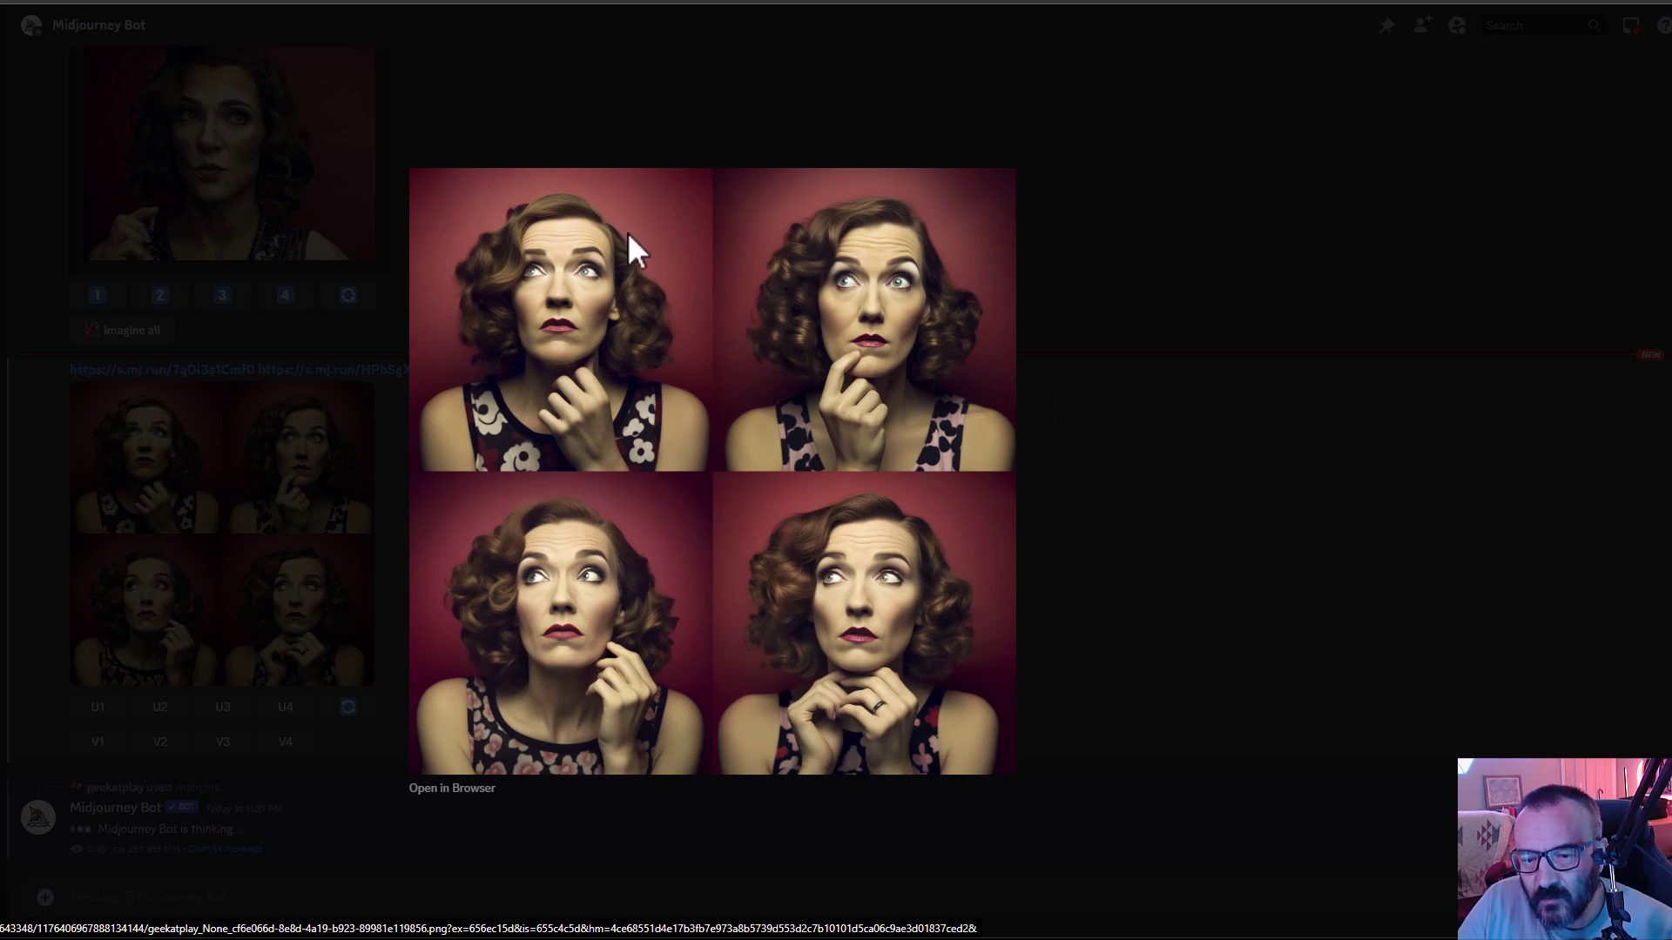
{"action": "left_click", "coordinate": [1184, 451]}
{"action": "left_click", "coordinate": [97, 707]}
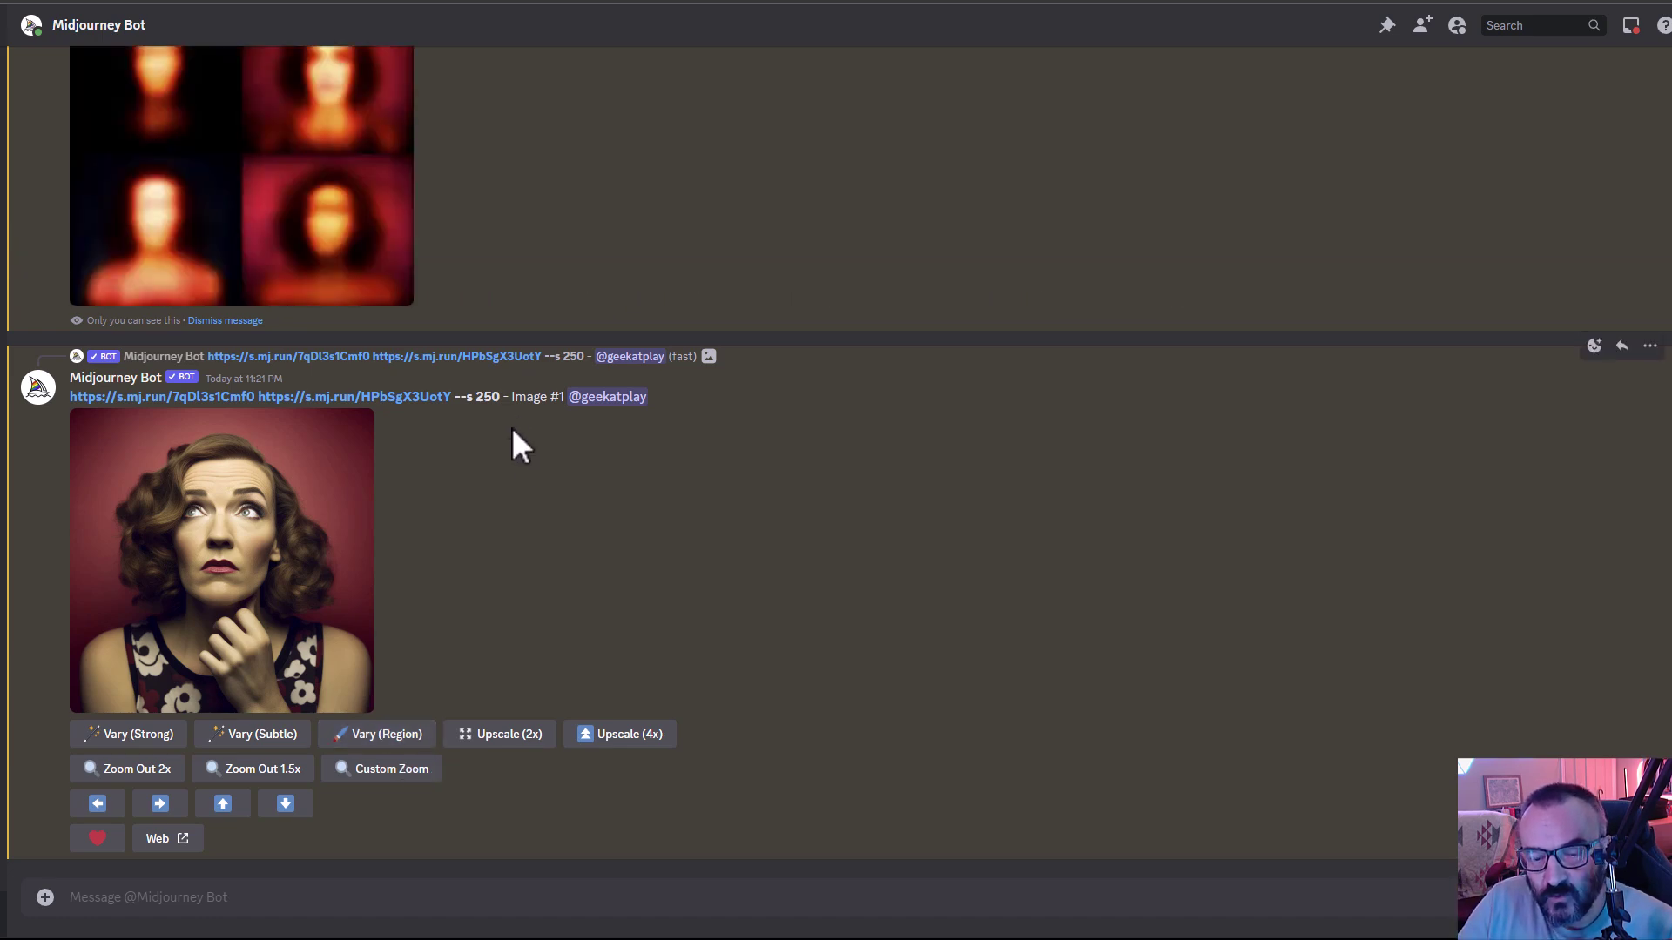
- Open Vary (Region) for the upscaled blend and lasso the background, hair and shoulder on the left of the face
{"action": "scroll", "coordinate": [534, 484], "scroll_direction": "up", "scroll_amount": 3}
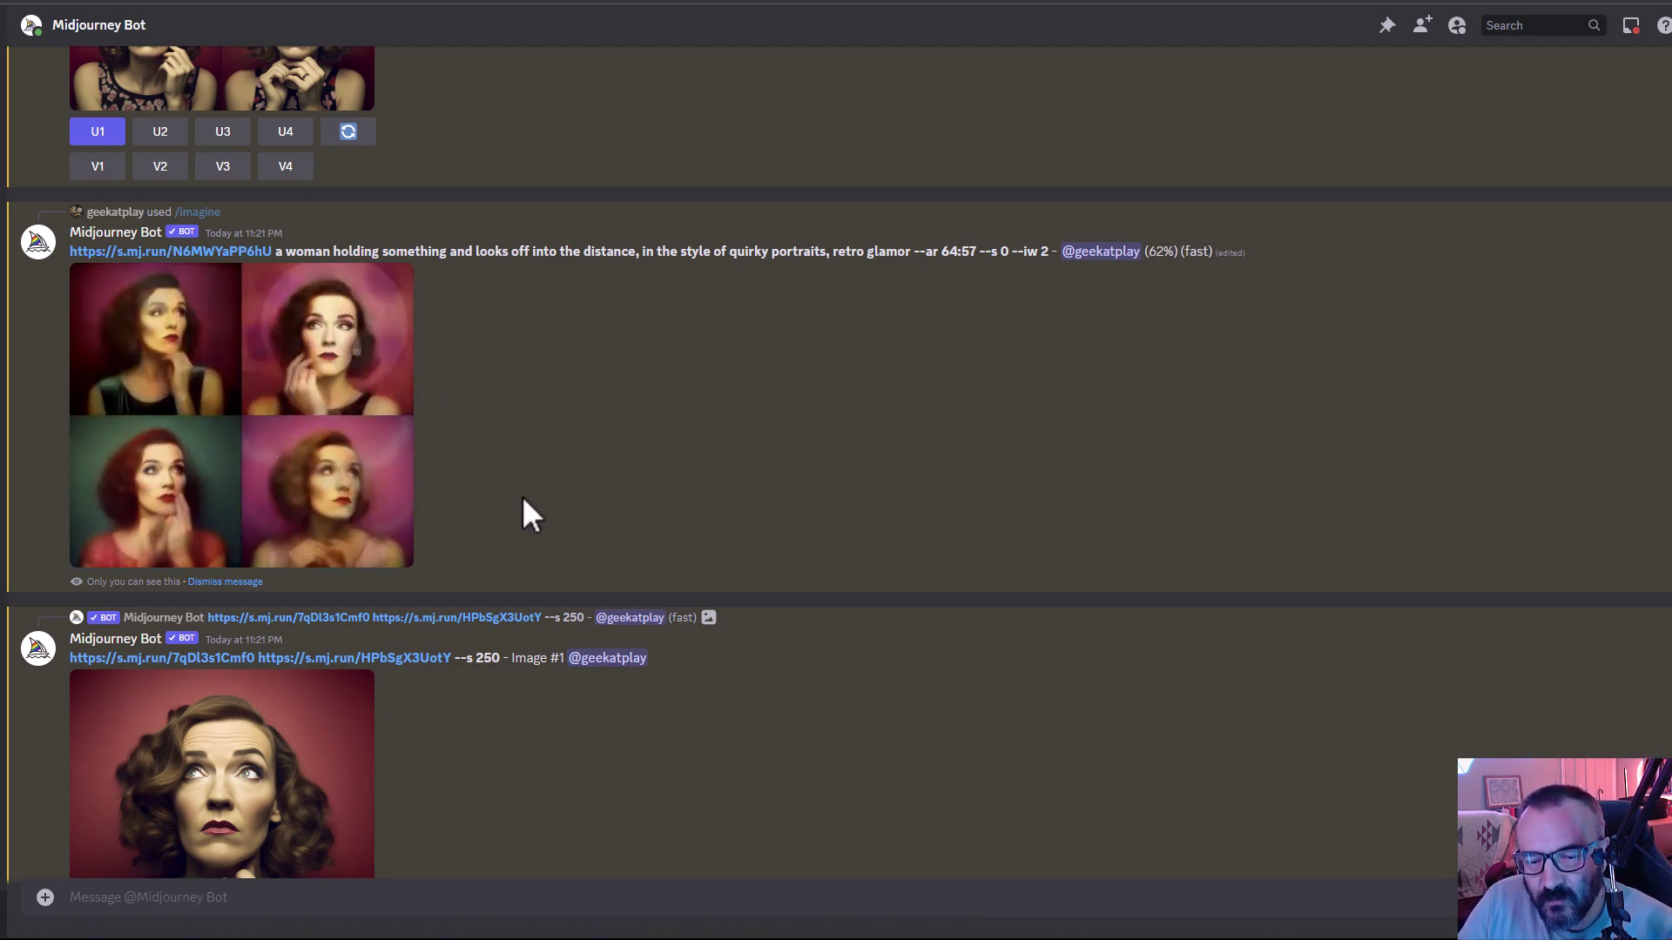
{"action": "scroll", "coordinate": [522, 519], "scroll_direction": "down", "scroll_amount": 3}
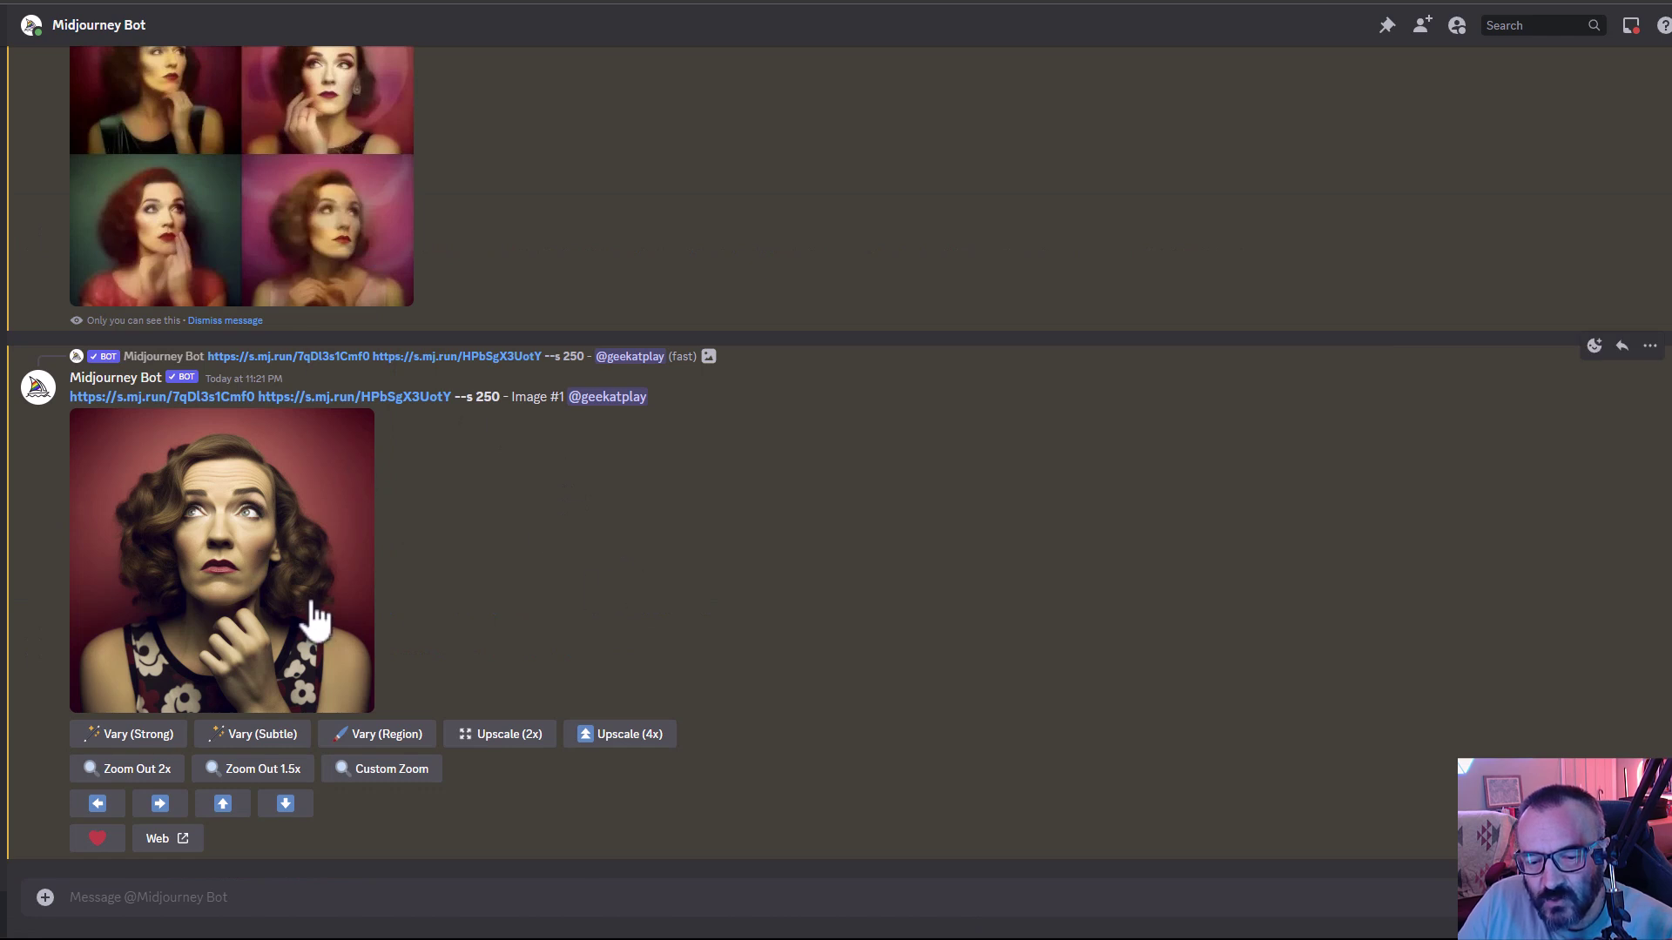
{"action": "left_click", "coordinate": [391, 736]}
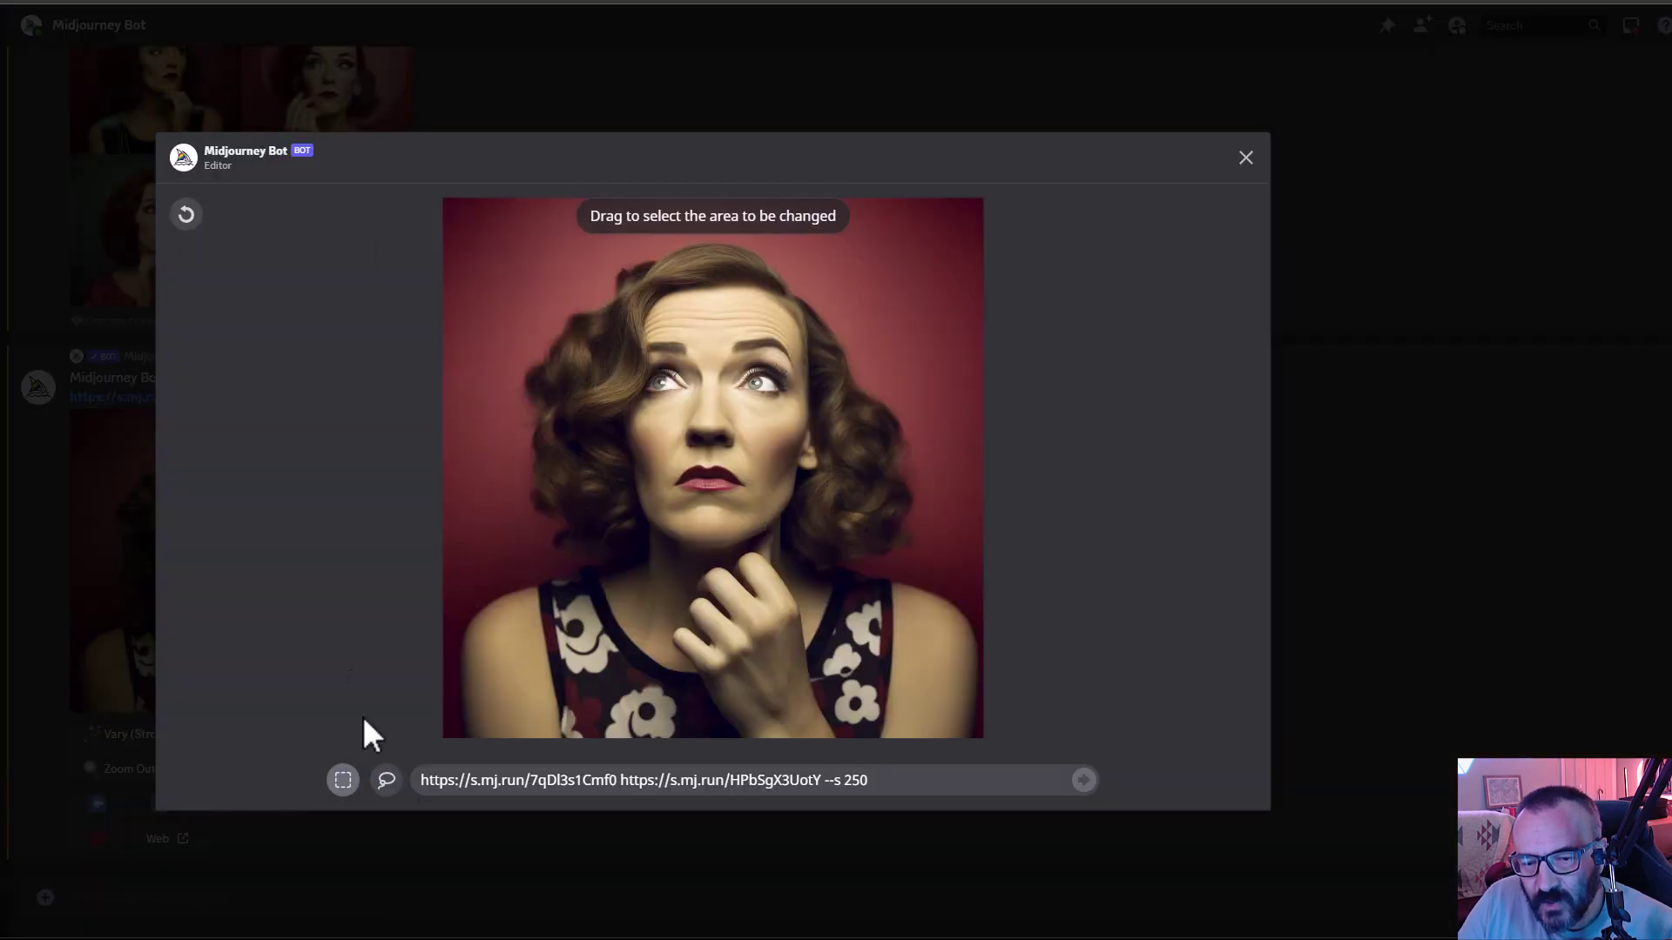
{"action": "left_click", "coordinate": [388, 784]}
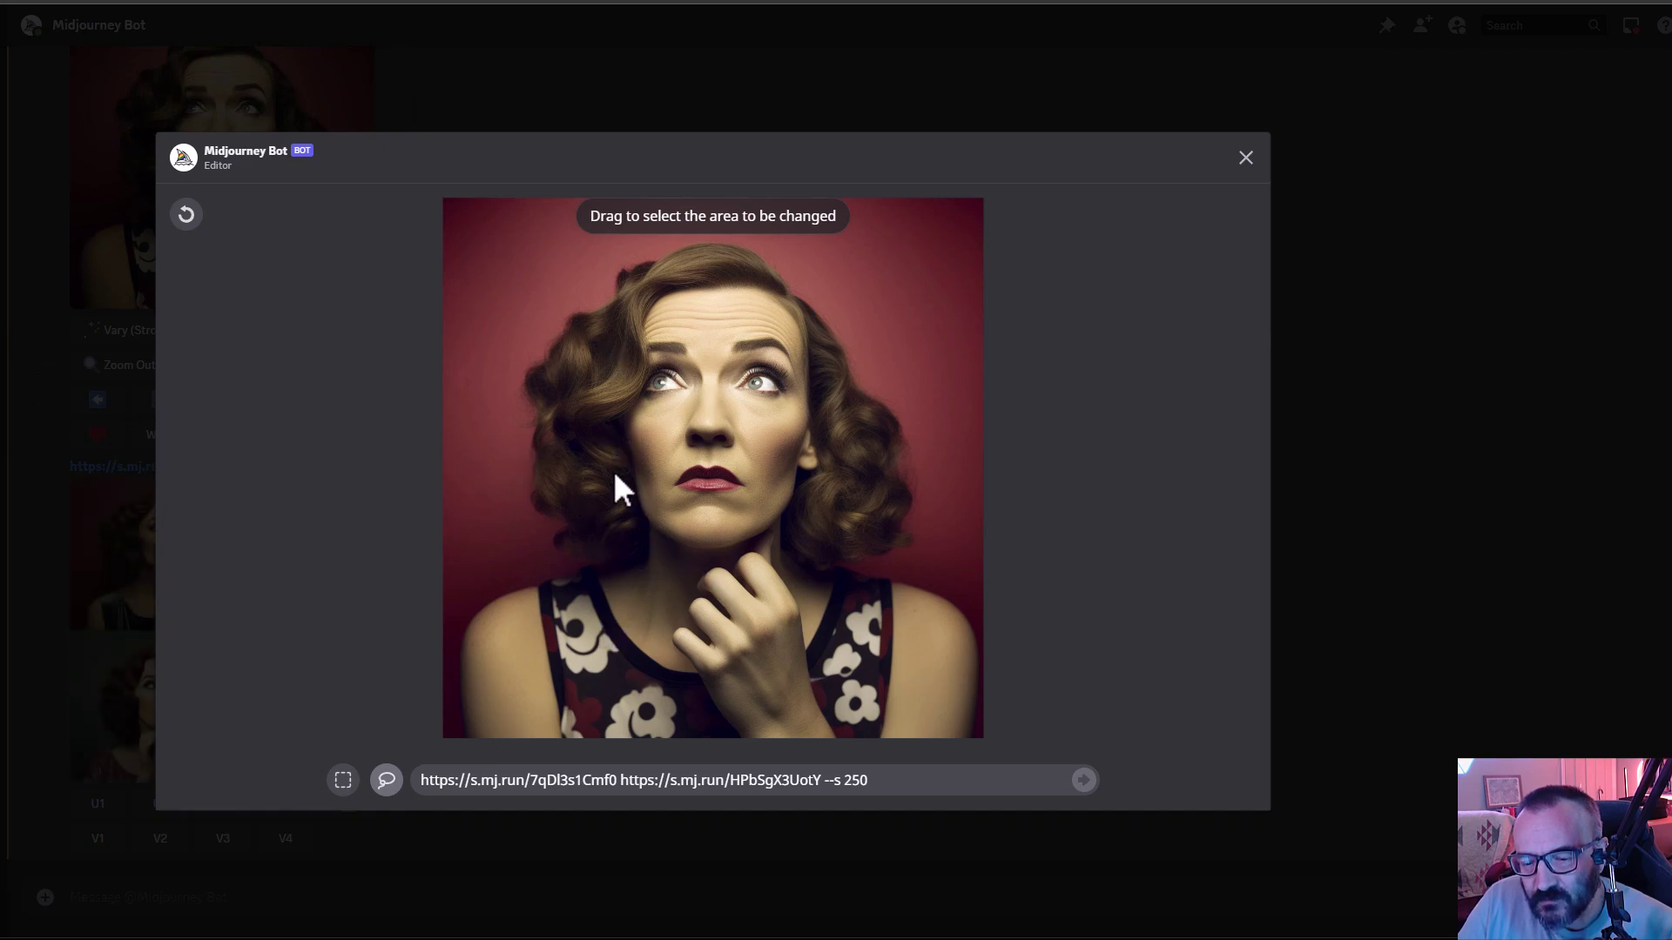
{"action": "mouse_move", "coordinate": [627, 460]}
{"action": "left_mouse_down"}
{"action": "mouse_move", "coordinate": [651, 761]}
{"action": "mouse_move", "coordinate": [258, 801]}
{"action": "mouse_move", "coordinate": [158, 478]}
{"action": "mouse_move", "coordinate": [176, 251]}
{"action": "mouse_move", "coordinate": [337, 108]}
{"action": "mouse_move", "coordinate": [484, 178]}
{"action": "mouse_move", "coordinate": [586, 179]}
{"action": "mouse_move", "coordinate": [609, 441]}
{"action": "left_mouse_up"}
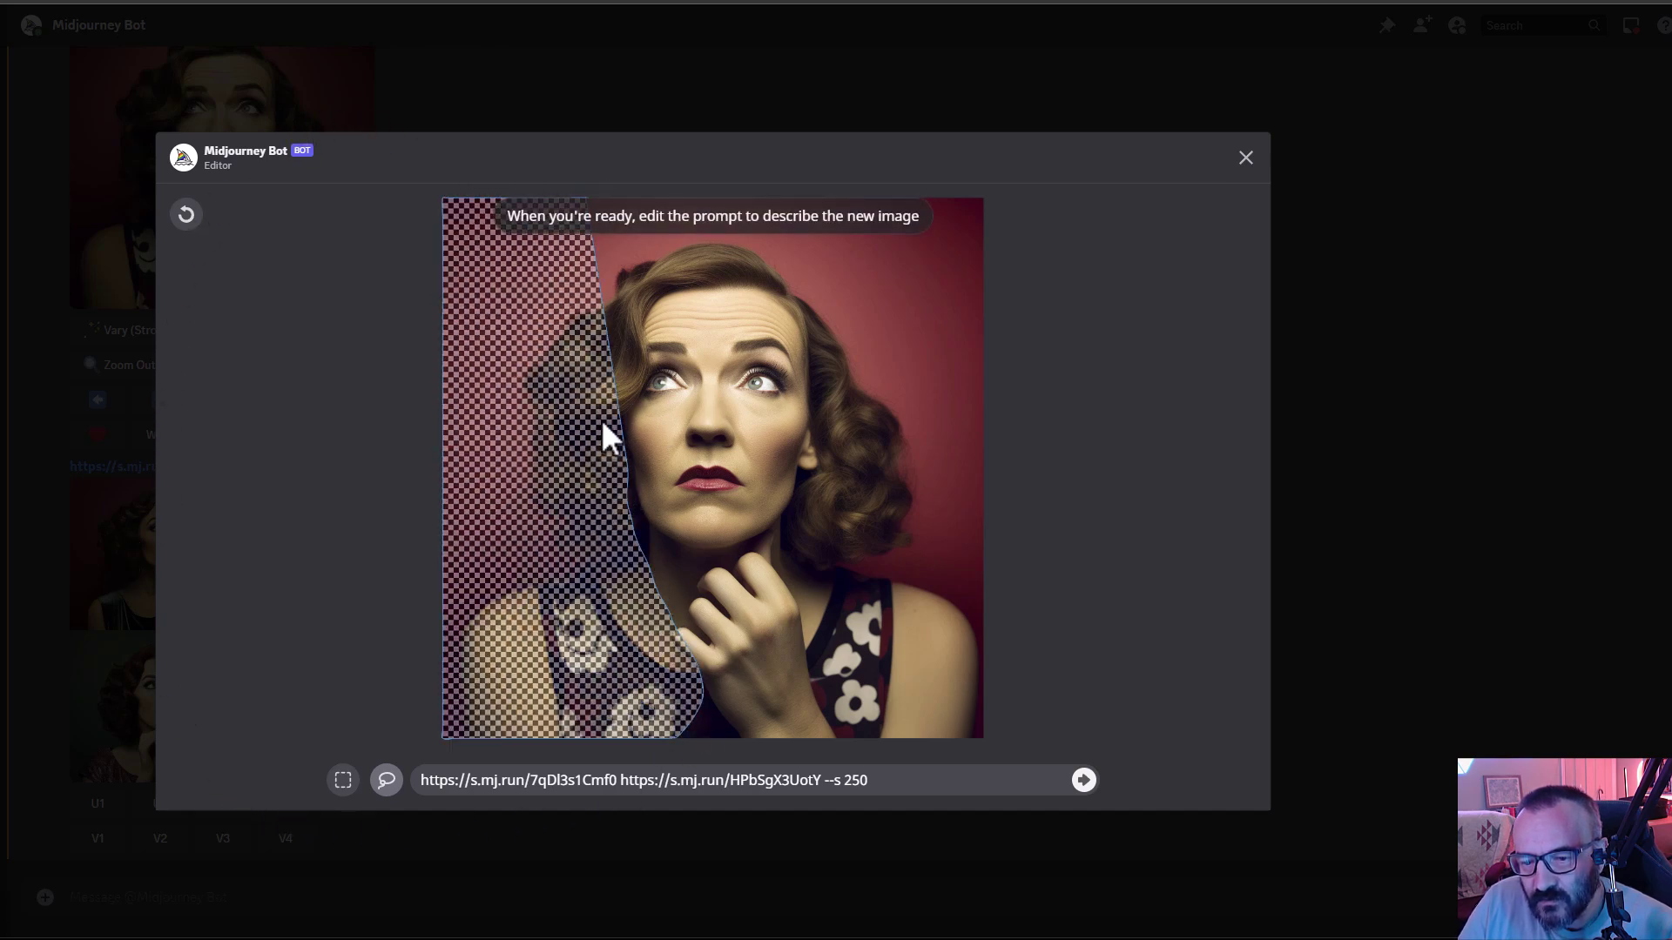
{"action": "mouse_move", "coordinate": [621, 379]}
{"action": "left_mouse_down"}
{"action": "mouse_move", "coordinate": [658, 242]}
{"action": "mouse_move", "coordinate": [565, 78]}
{"action": "left_mouse_up"}
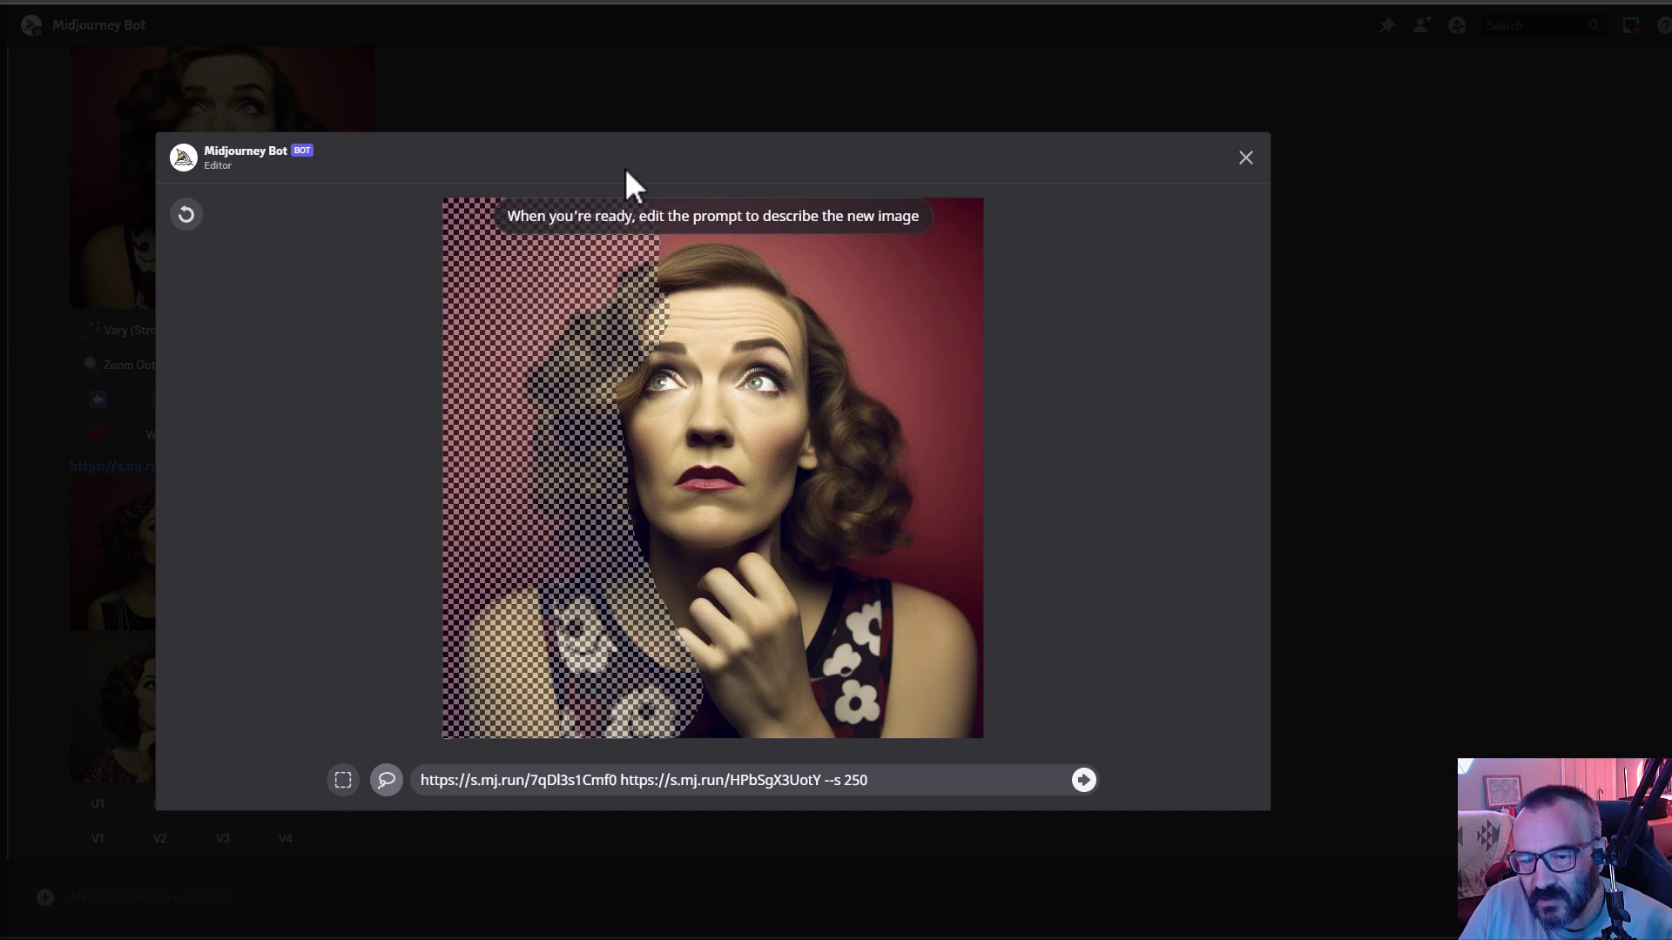
- Lasso the background above and on the right of the face, plus the right-hand hair and shoulder, leaving the face and hand unselected
{"action": "mouse_move", "coordinate": [602, 170]}
{"action": "left_mouse_down"}
{"action": "mouse_move", "coordinate": [671, 291]}
{"action": "mouse_move", "coordinate": [735, 310]}
{"action": "mouse_move", "coordinate": [626, 224]}
{"action": "mouse_move", "coordinate": [764, 295]}
{"action": "mouse_move", "coordinate": [903, 223]}
{"action": "mouse_move", "coordinate": [956, 169]}
{"action": "left_mouse_up"}
{"action": "left_click_drag", "start_coordinate": [584, 227], "coordinate": [608, 258]}
{"action": "mouse_move", "coordinate": [703, 287]}
{"action": "left_mouse_down"}
{"action": "mouse_move", "coordinate": [719, 255]}
{"action": "mouse_move", "coordinate": [834, 209]}
{"action": "left_mouse_up"}
{"action": "mouse_move", "coordinate": [1005, 246]}
{"action": "left_mouse_down"}
{"action": "mouse_move", "coordinate": [804, 287]}
{"action": "mouse_move", "coordinate": [547, 157]}
{"action": "mouse_move", "coordinate": [871, 16]}
{"action": "mouse_move", "coordinate": [941, 5]}
{"action": "mouse_move", "coordinate": [1083, 71]}
{"action": "left_mouse_up"}
{"action": "mouse_move", "coordinate": [1061, 232]}
{"action": "left_mouse_down"}
{"action": "mouse_move", "coordinate": [880, 373]}
{"action": "mouse_move", "coordinate": [750, 291]}
{"action": "mouse_move", "coordinate": [687, 209]}
{"action": "left_mouse_up"}
{"action": "mouse_move", "coordinate": [590, 194]}
{"action": "left_mouse_down"}
{"action": "mouse_move", "coordinate": [679, 247]}
{"action": "mouse_move", "coordinate": [805, 196]}
{"action": "left_mouse_up"}
{"action": "mouse_move", "coordinate": [982, 550]}
{"action": "left_mouse_down"}
{"action": "mouse_move", "coordinate": [892, 551]}
{"action": "mouse_move", "coordinate": [795, 597]}
{"action": "mouse_move", "coordinate": [769, 683]}
{"action": "mouse_move", "coordinate": [1027, 797]}
{"action": "left_mouse_up"}
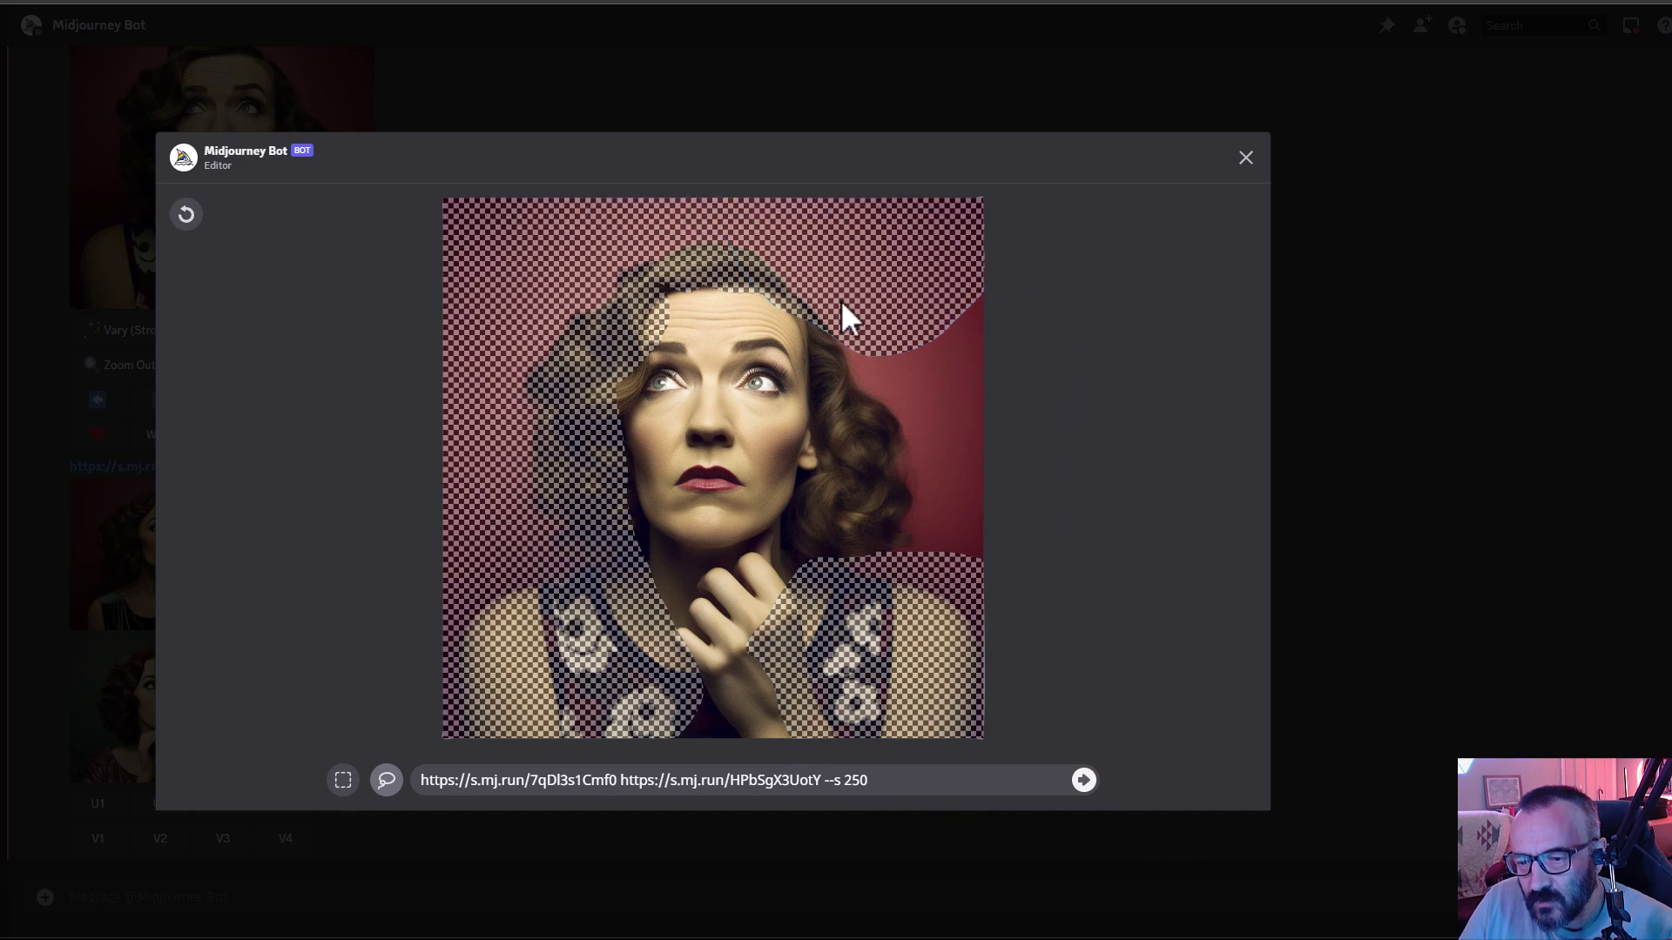
{"action": "mouse_move", "coordinate": [825, 410]}
{"action": "left_mouse_down"}
{"action": "mouse_move", "coordinate": [802, 519]}
{"action": "mouse_move", "coordinate": [1093, 646]}
{"action": "mouse_move", "coordinate": [834, 275]}
{"action": "left_mouse_up"}
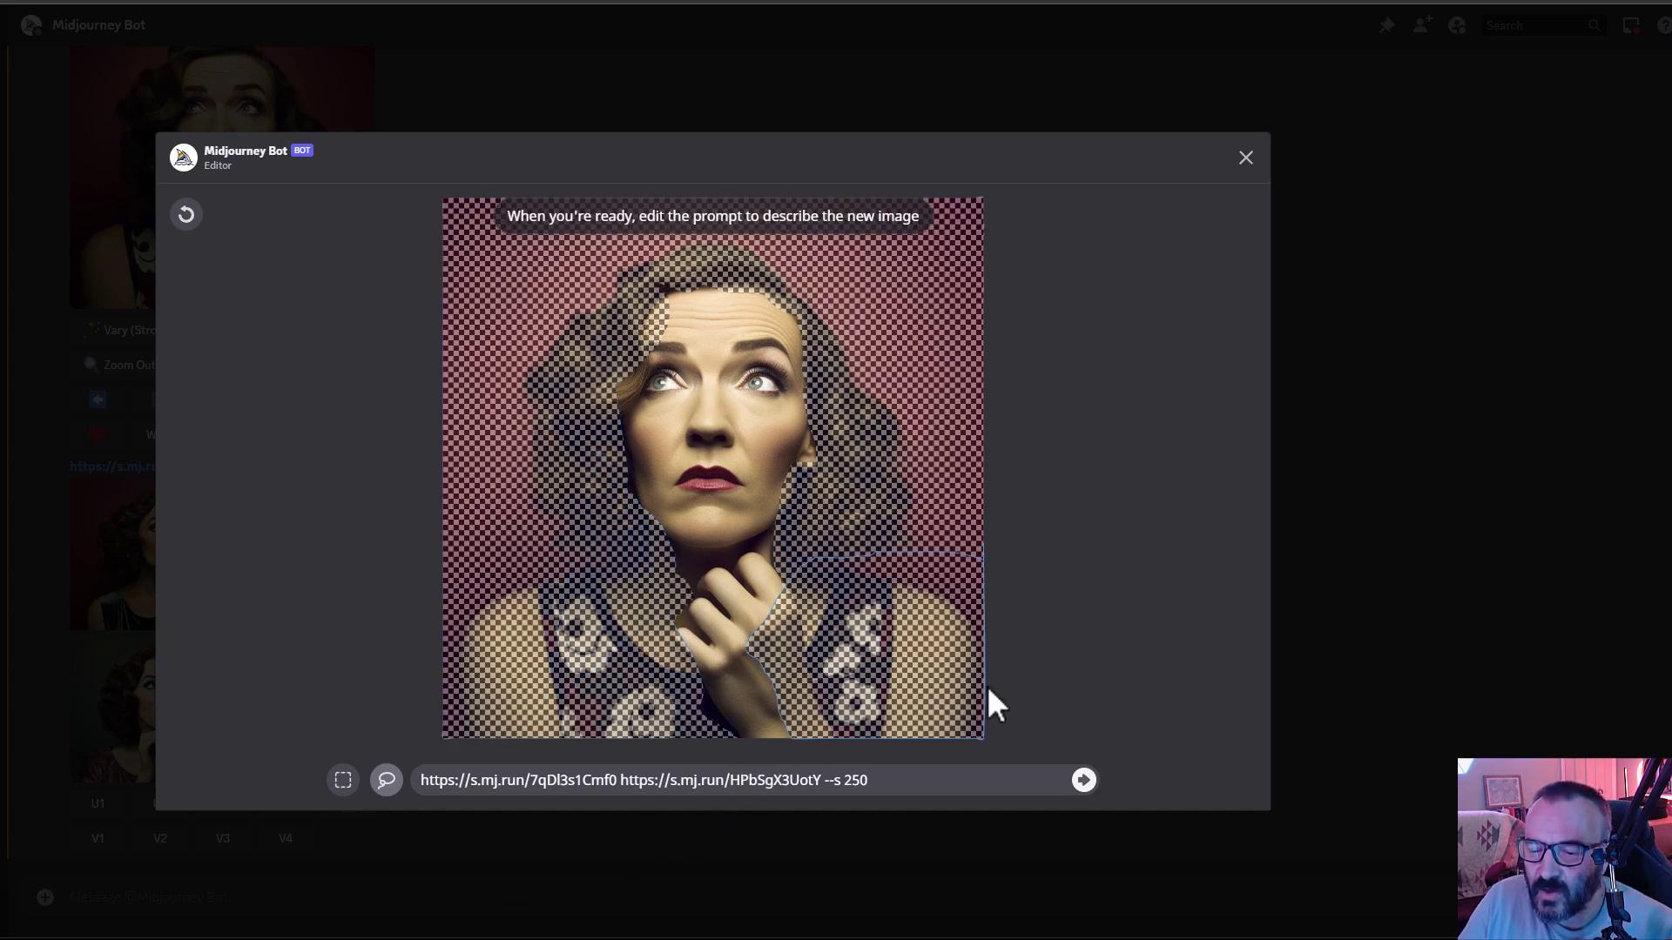
- Remove the "--s 250" parameter from the end of the region prompt, keeping the two image links
{"action": "left_click", "coordinate": [905, 770]}
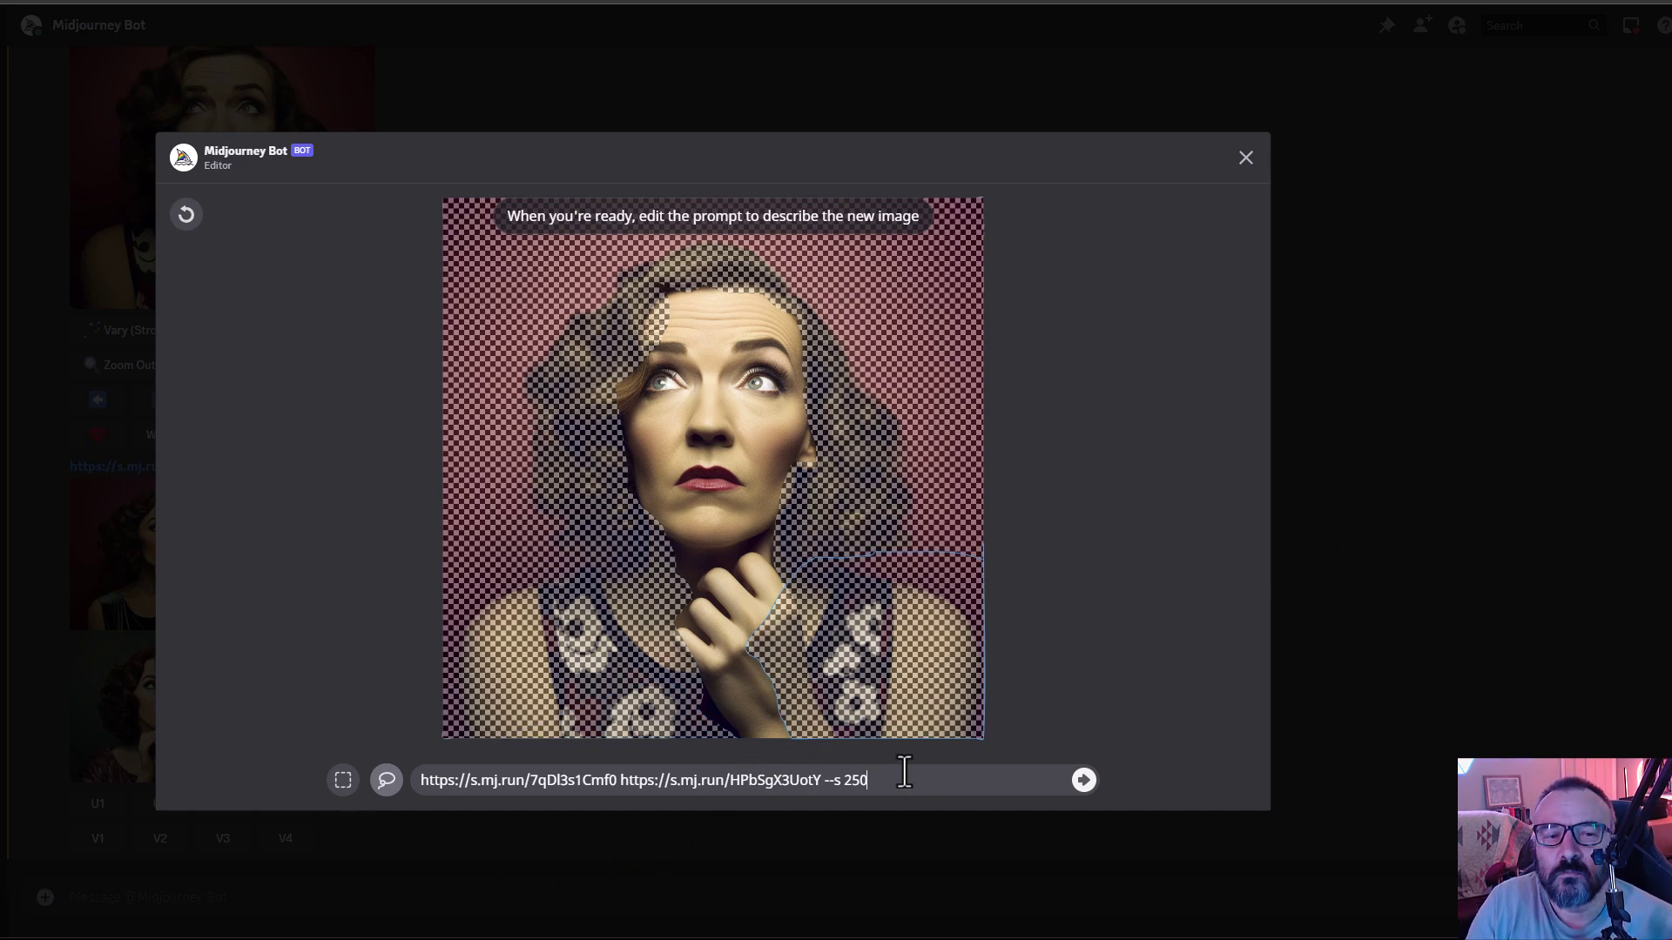
{"action": "key", "text": "Left"}
{"action": "key", "text": "Left"}
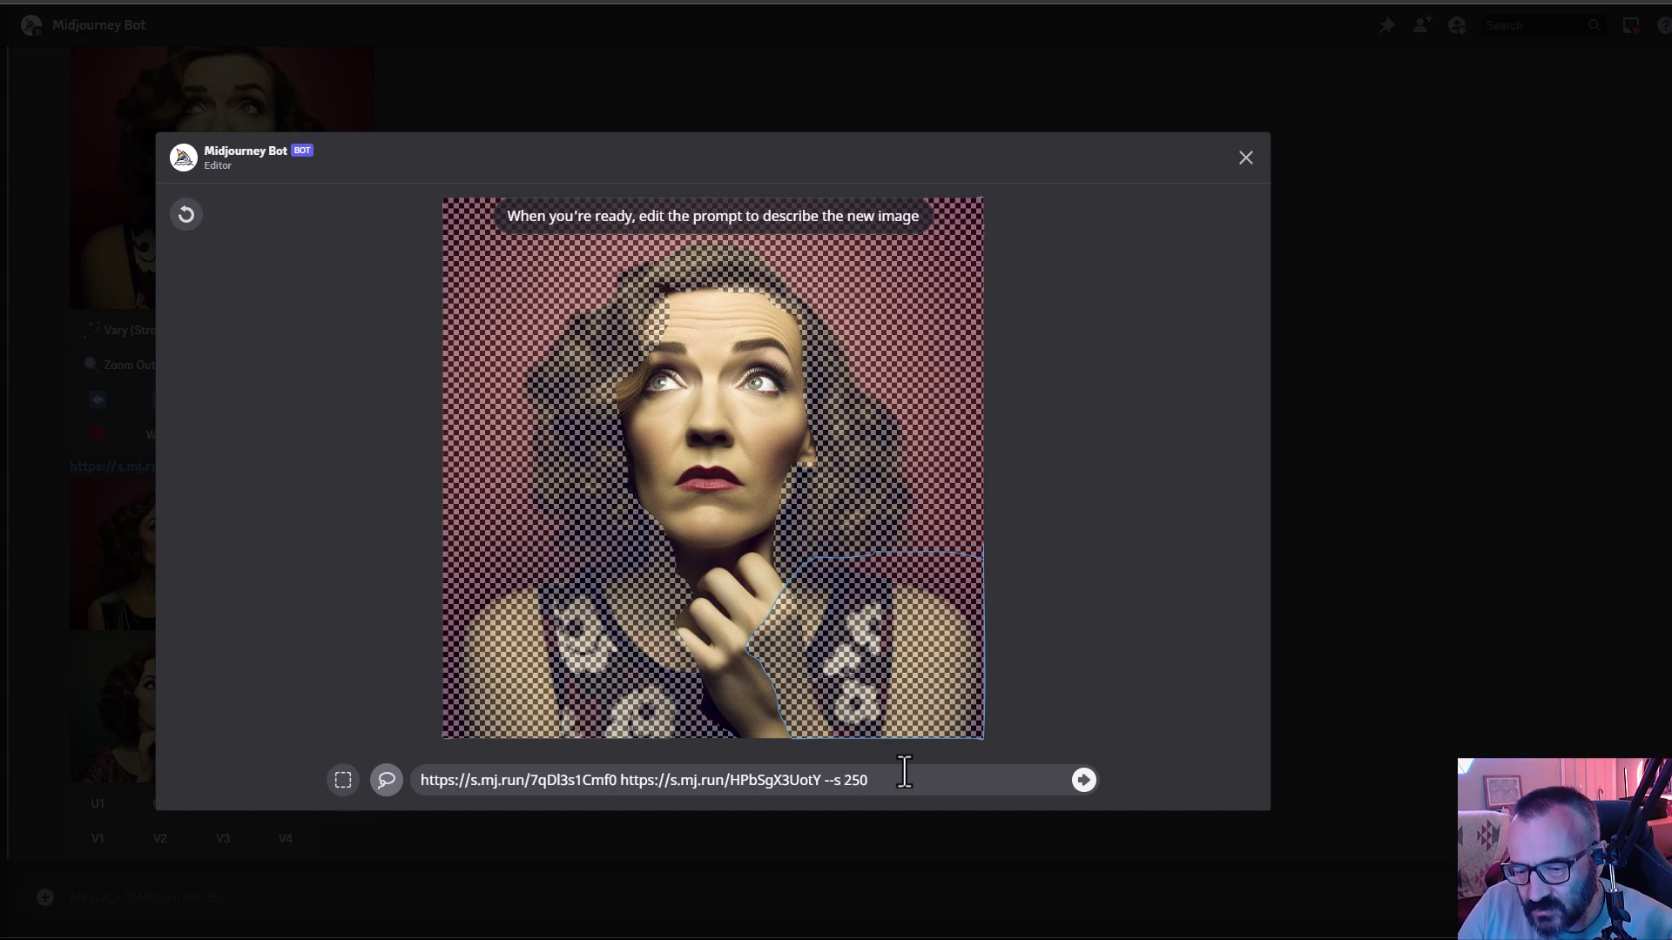
{"action": "key", "text": "BackSpace"}
{"action": "key", "text": "BackSpace"}
{"action": "key", "text": "BackSpace"}
{"action": "key", "text": "BackSpace"}
{"action": "key", "text": "BackSpace"}
{"action": "key", "text": "BackSpace"}
{"action": "key", "text": "BackSpace"}
{"action": "key", "text": "BackSpace"}
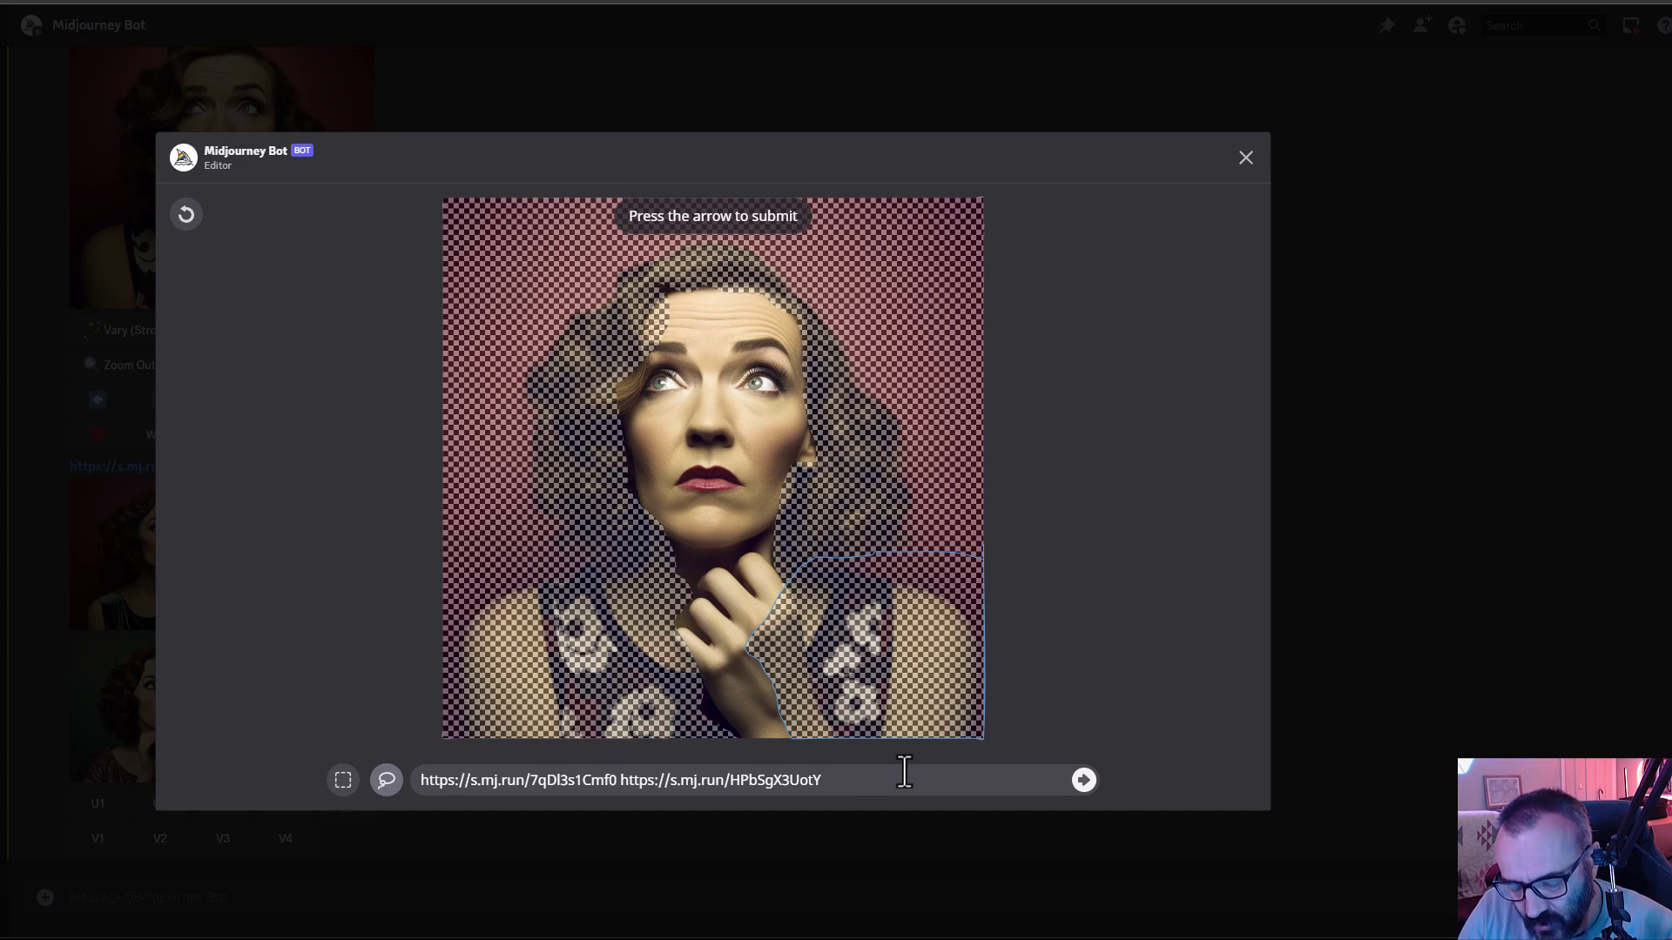
- Append "Cyberpunk girl, with plastic gadgets, led light" after the image links, correcting the spelling, and submit the region variation
{"action": "type", "text": "Cyberpunk"}
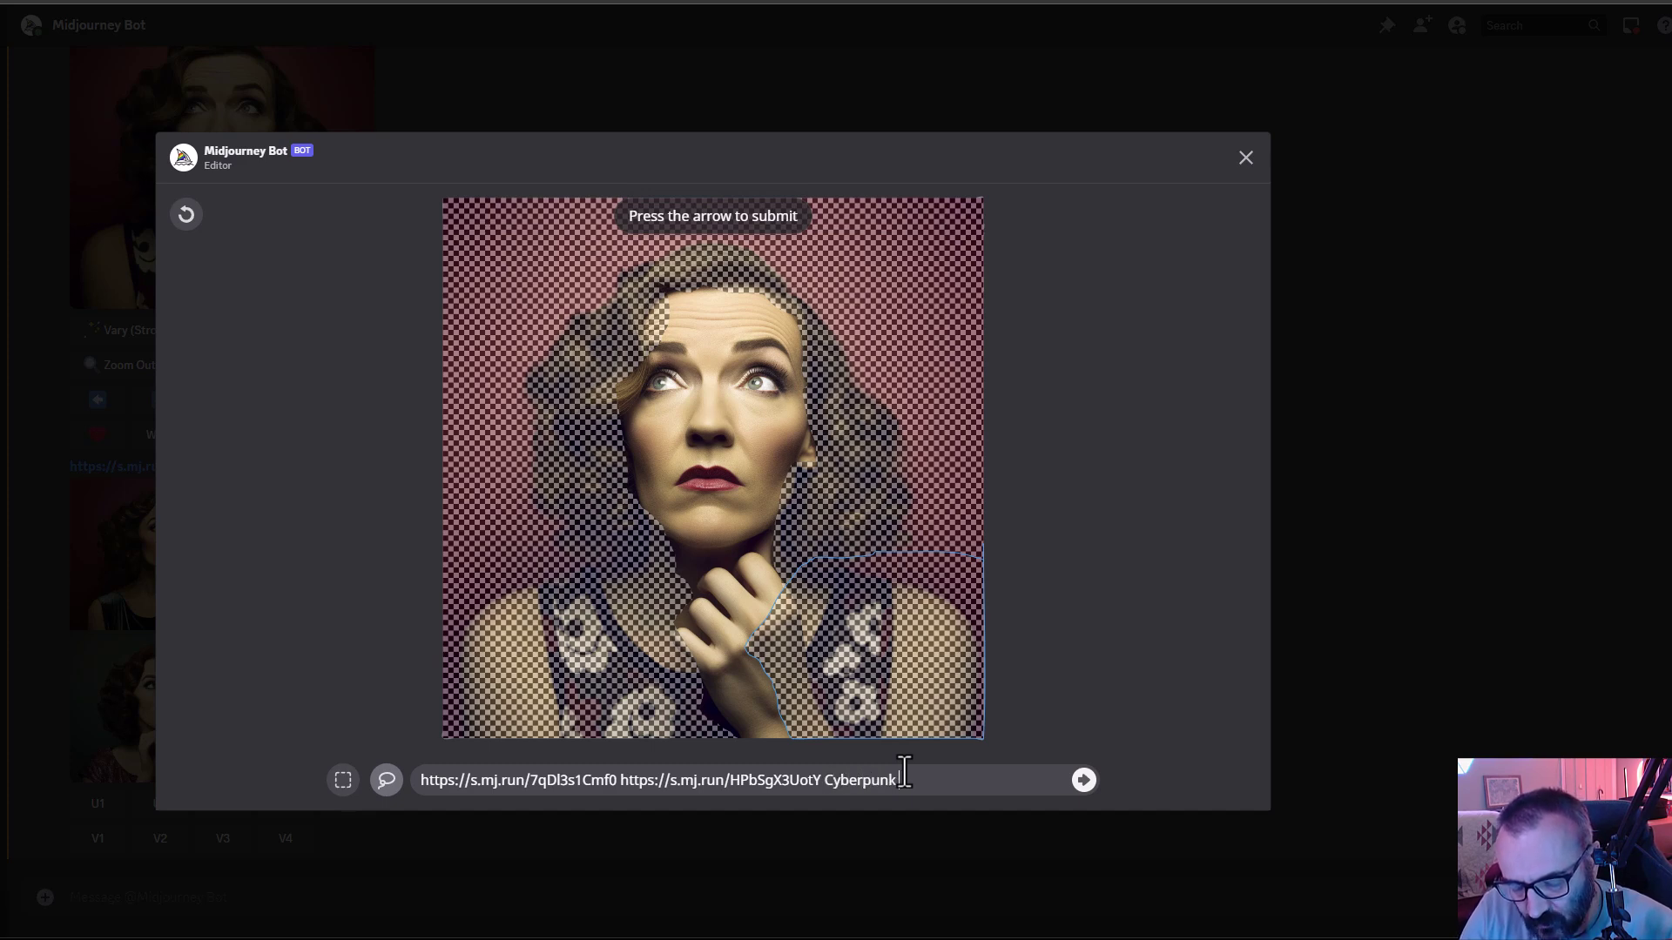
{"action": "type", "text": " girl,"}
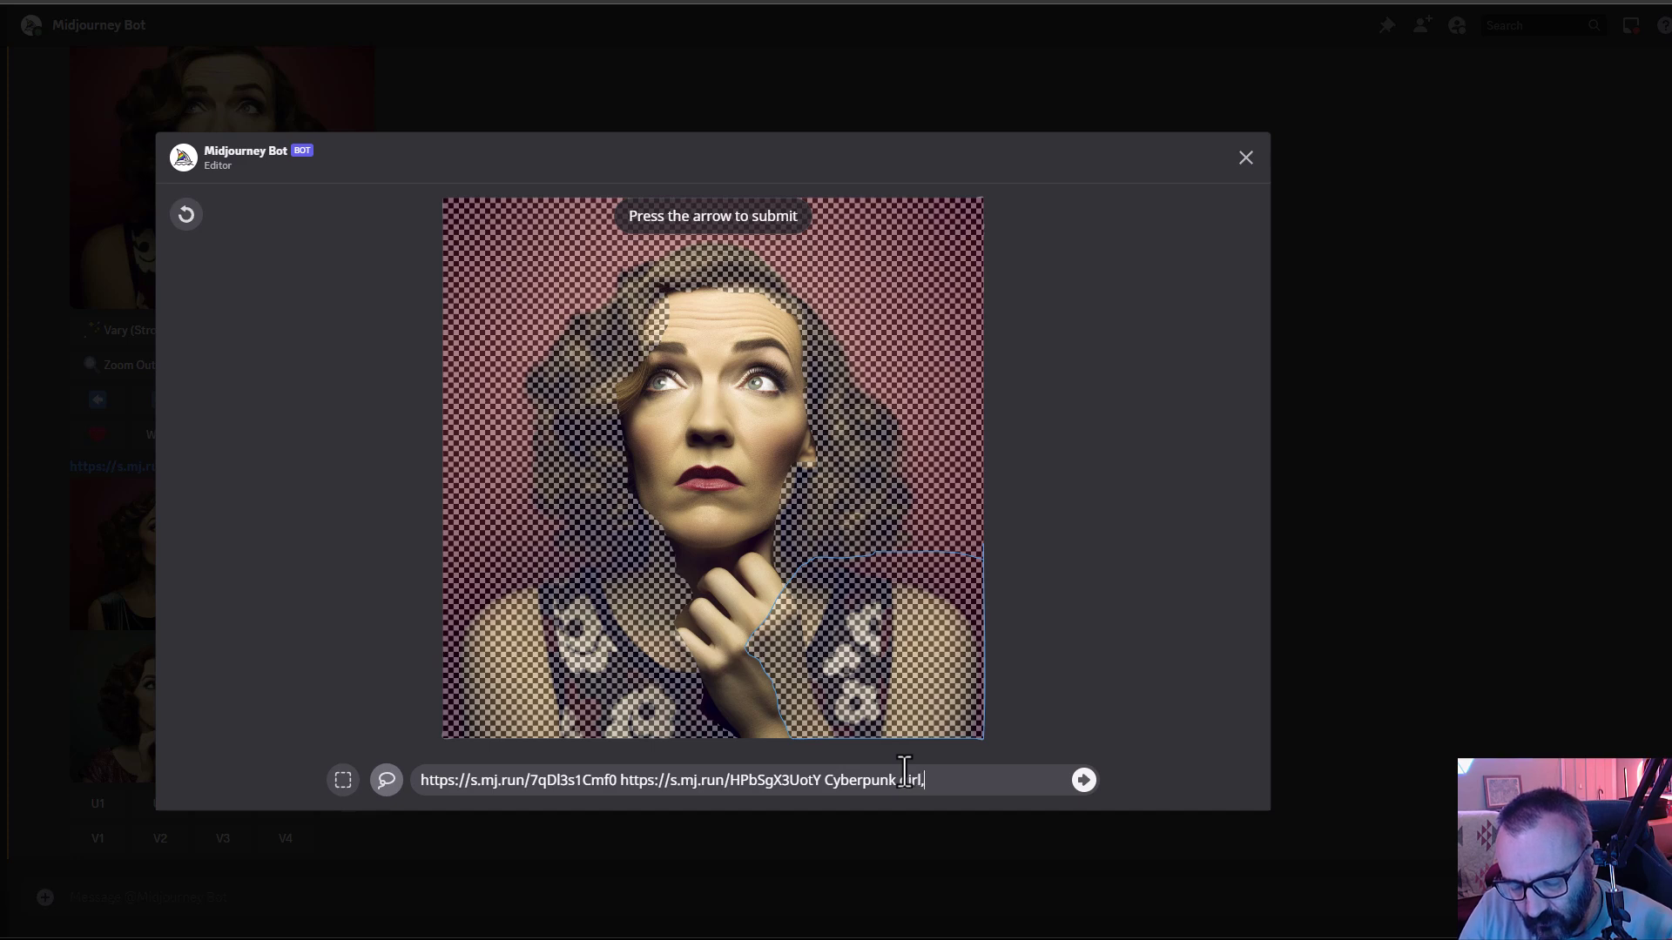
{"action": "type", "text": " wit"}
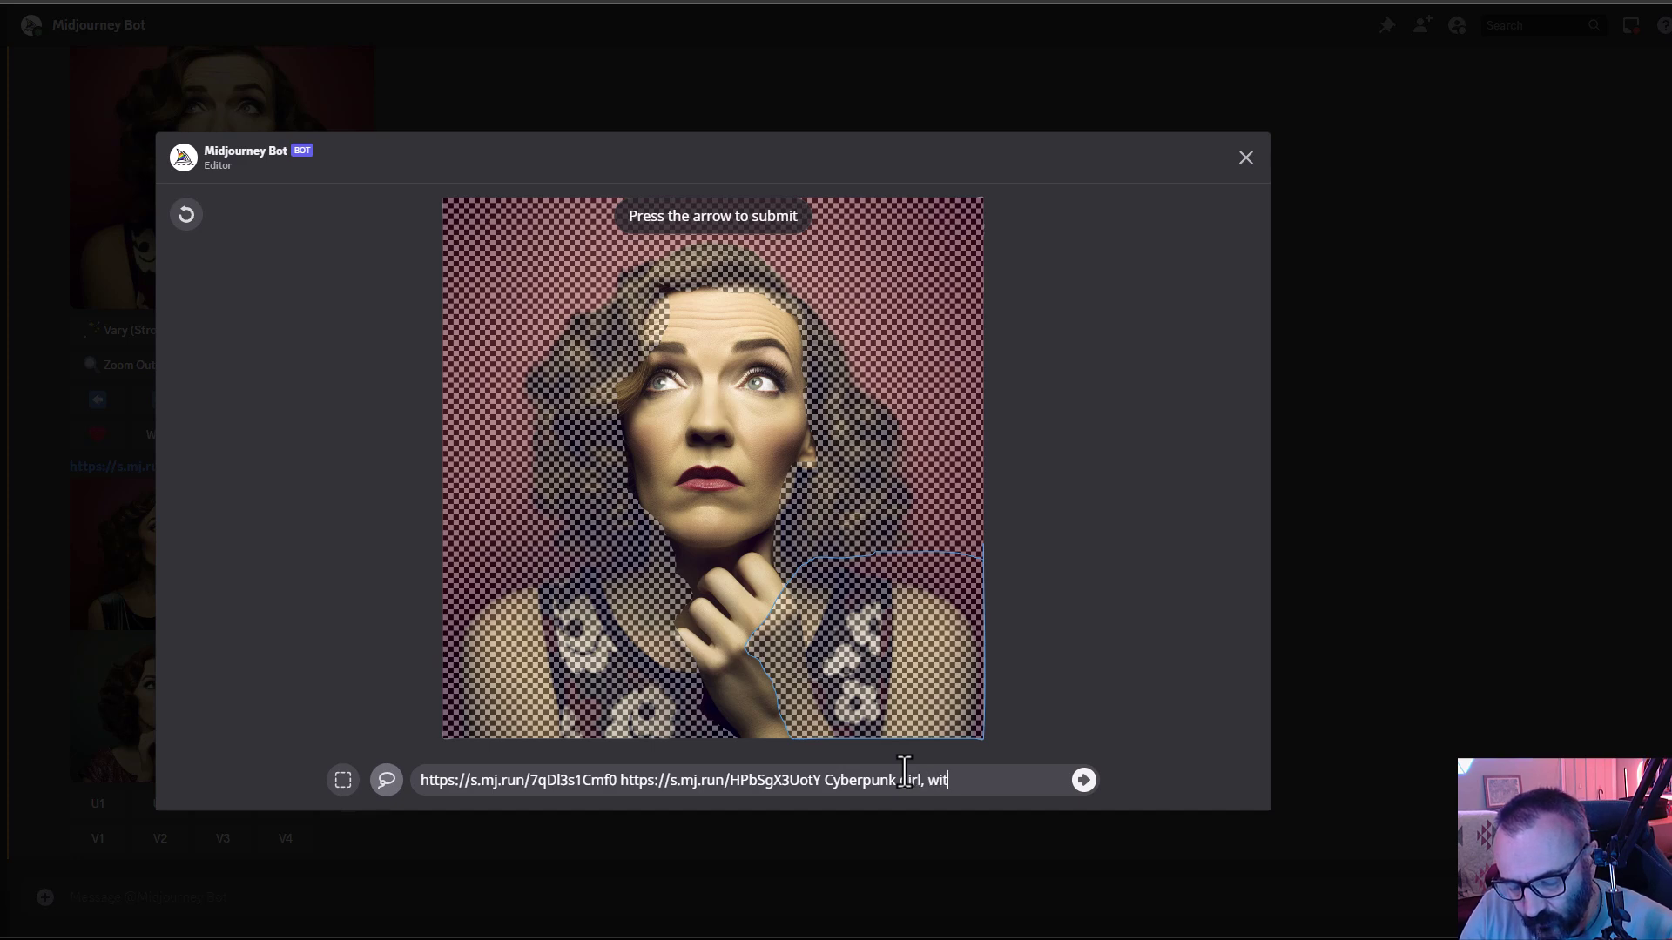
{"action": "type", "text": "h plastic"}
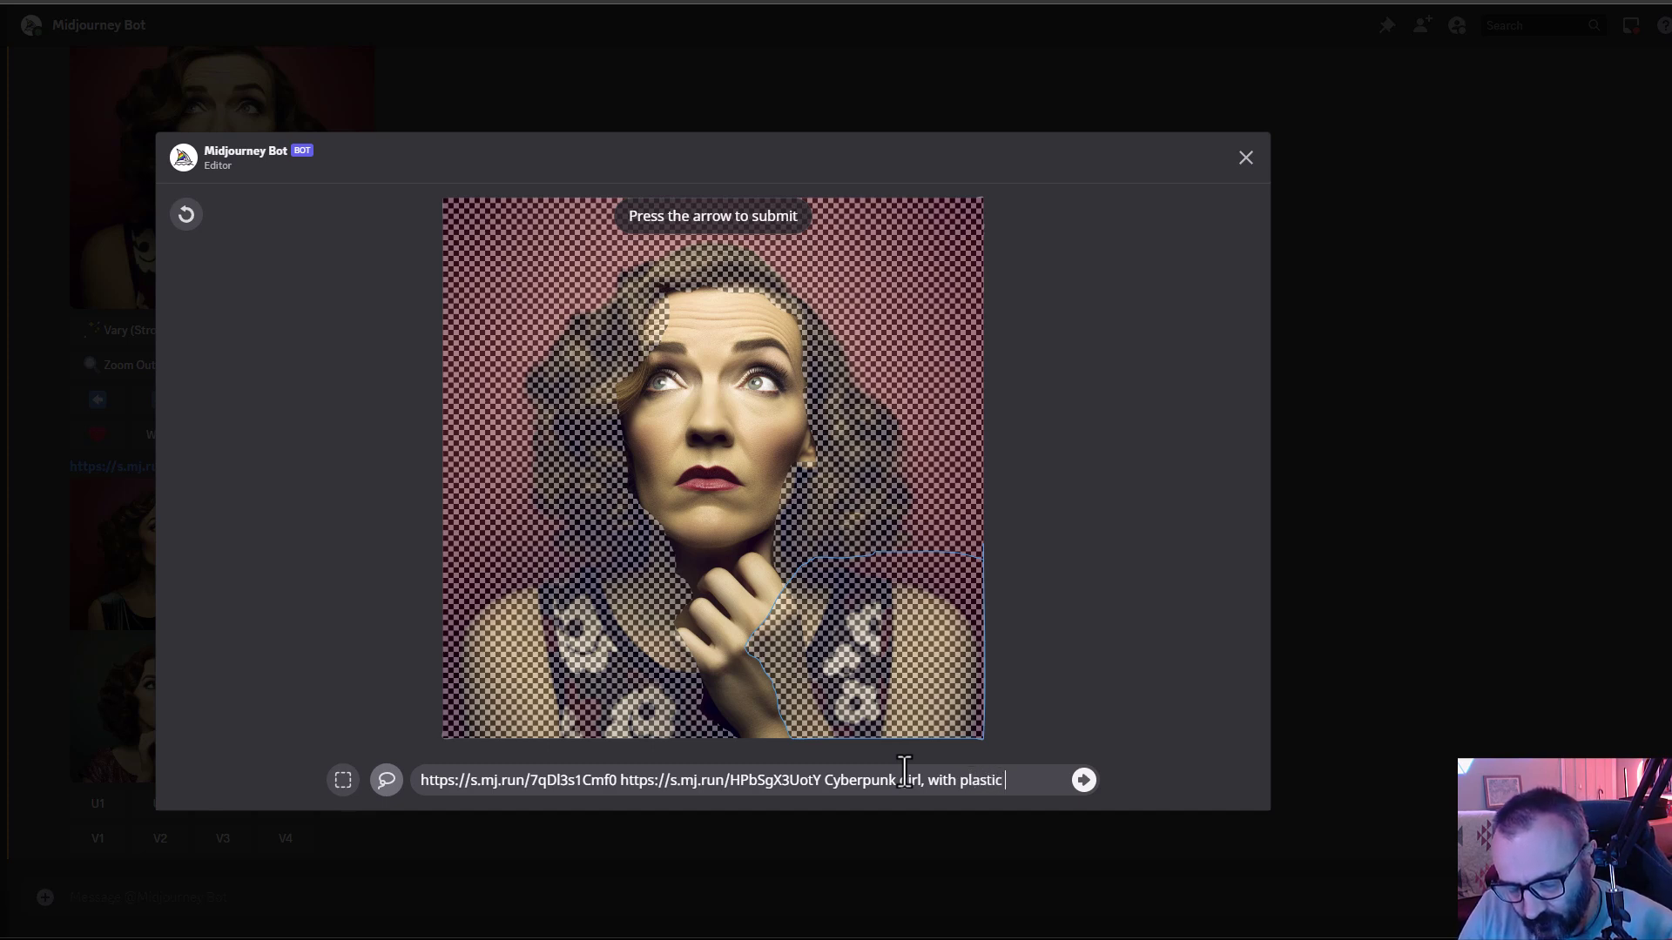
{"action": "type", "text": " gatge"}
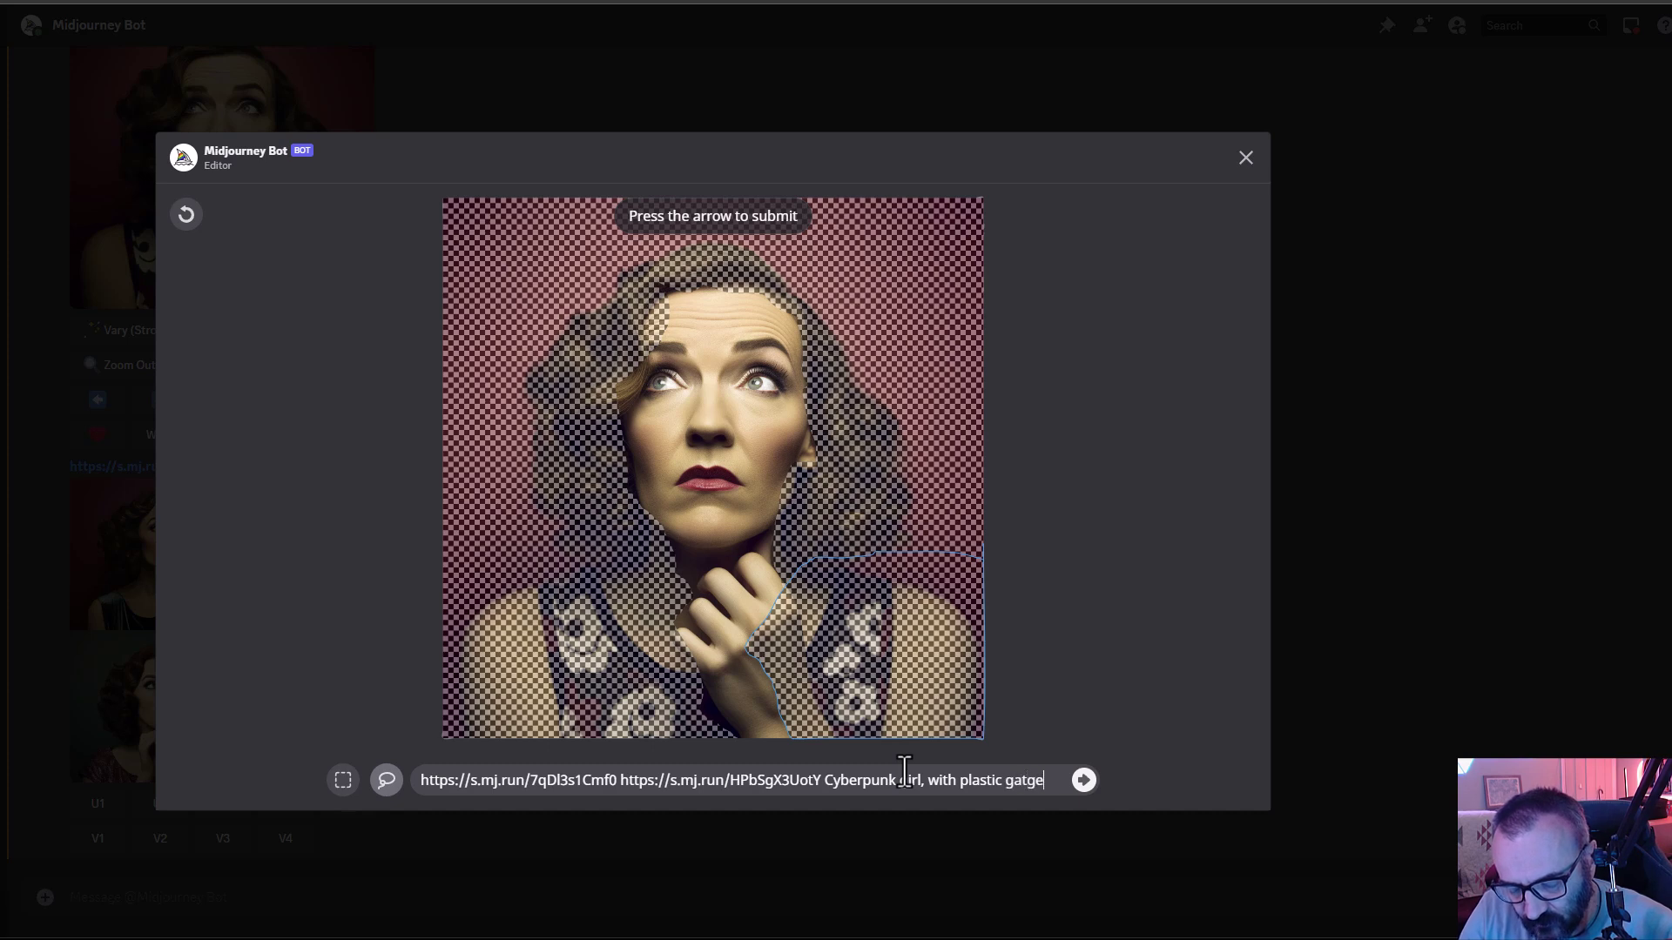
{"action": "type", "text": "ts, led "}
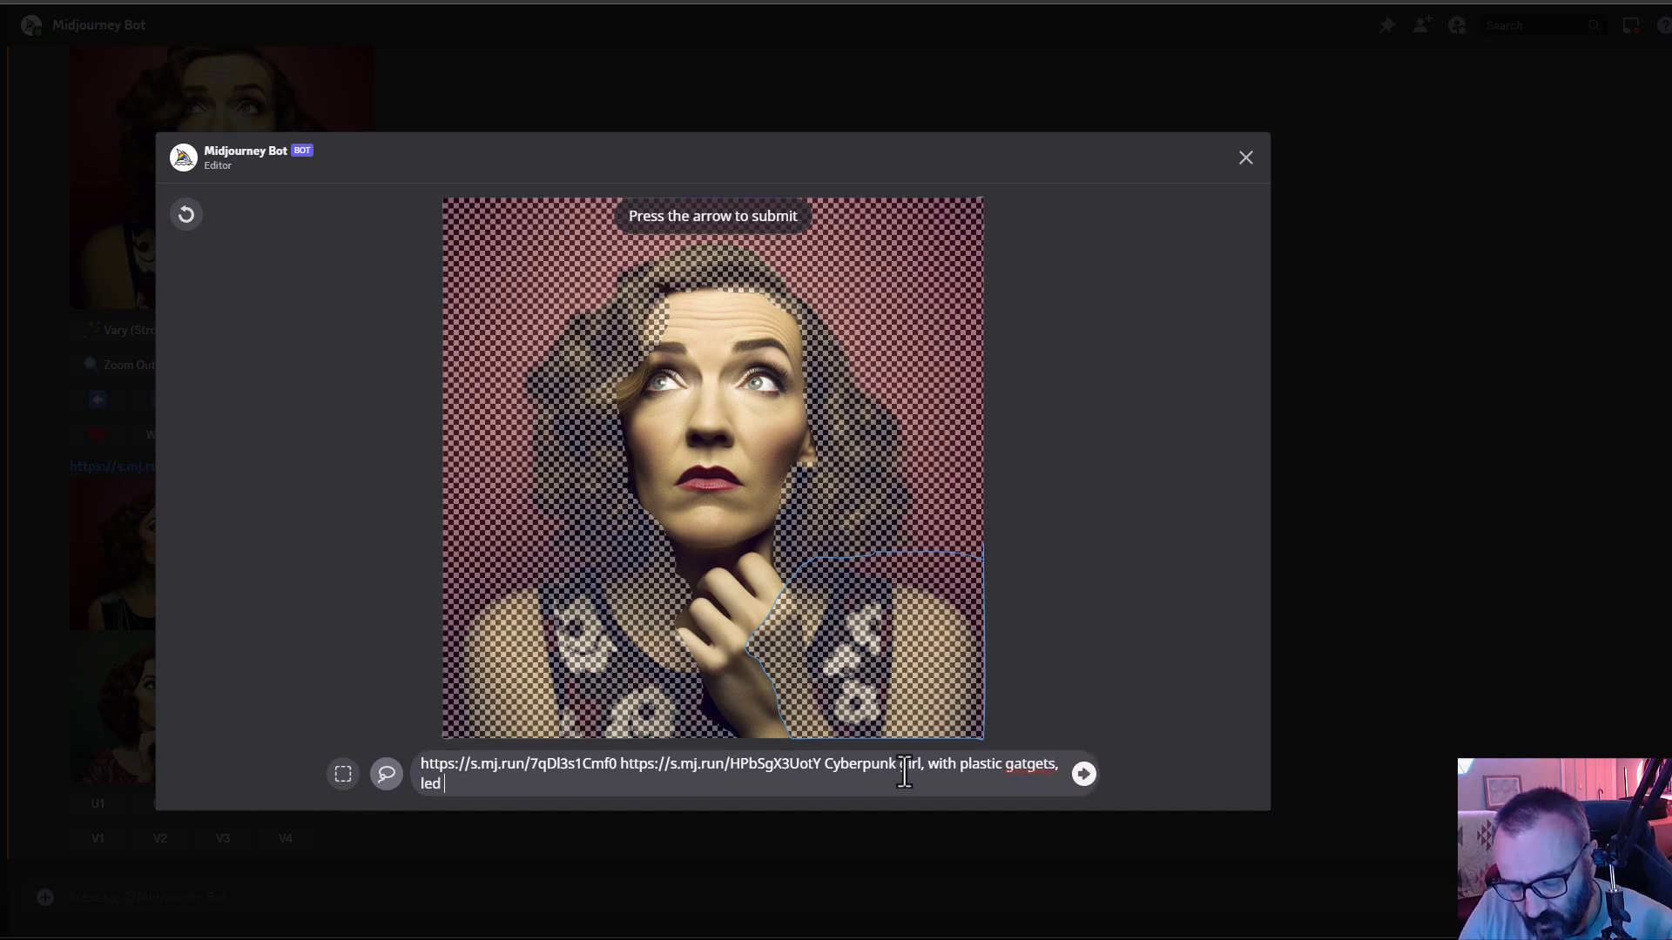
{"action": "type", "text": "light"}
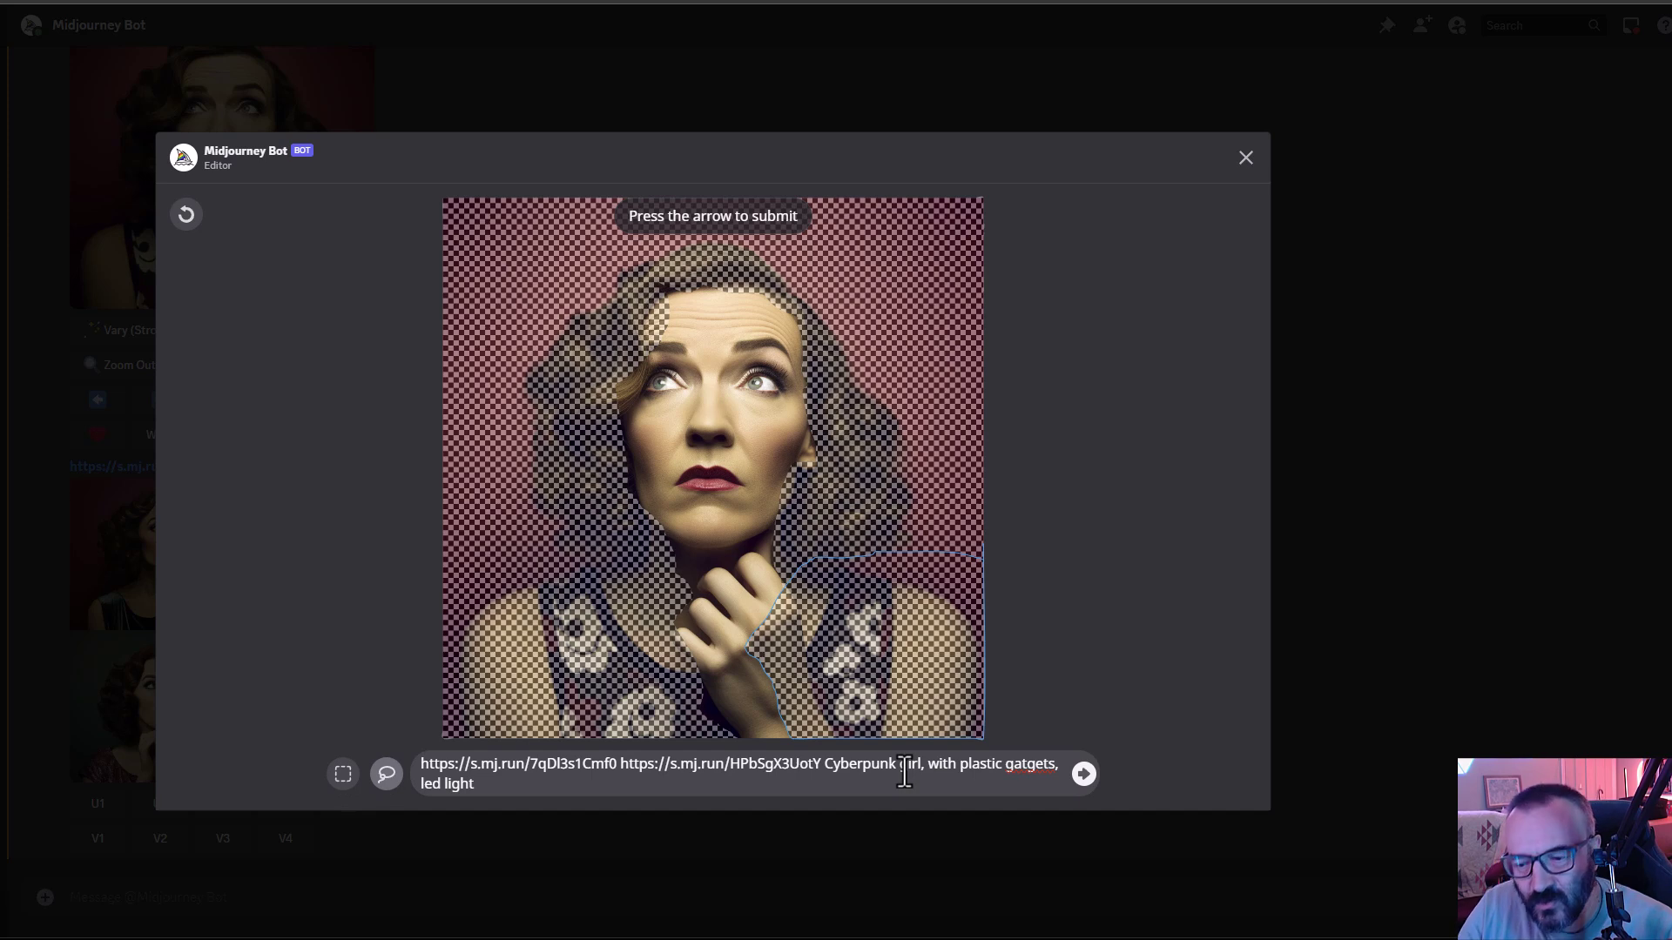
{"action": "right_click", "coordinate": [1026, 763]}
{"action": "left_click", "coordinate": [1130, 774]}
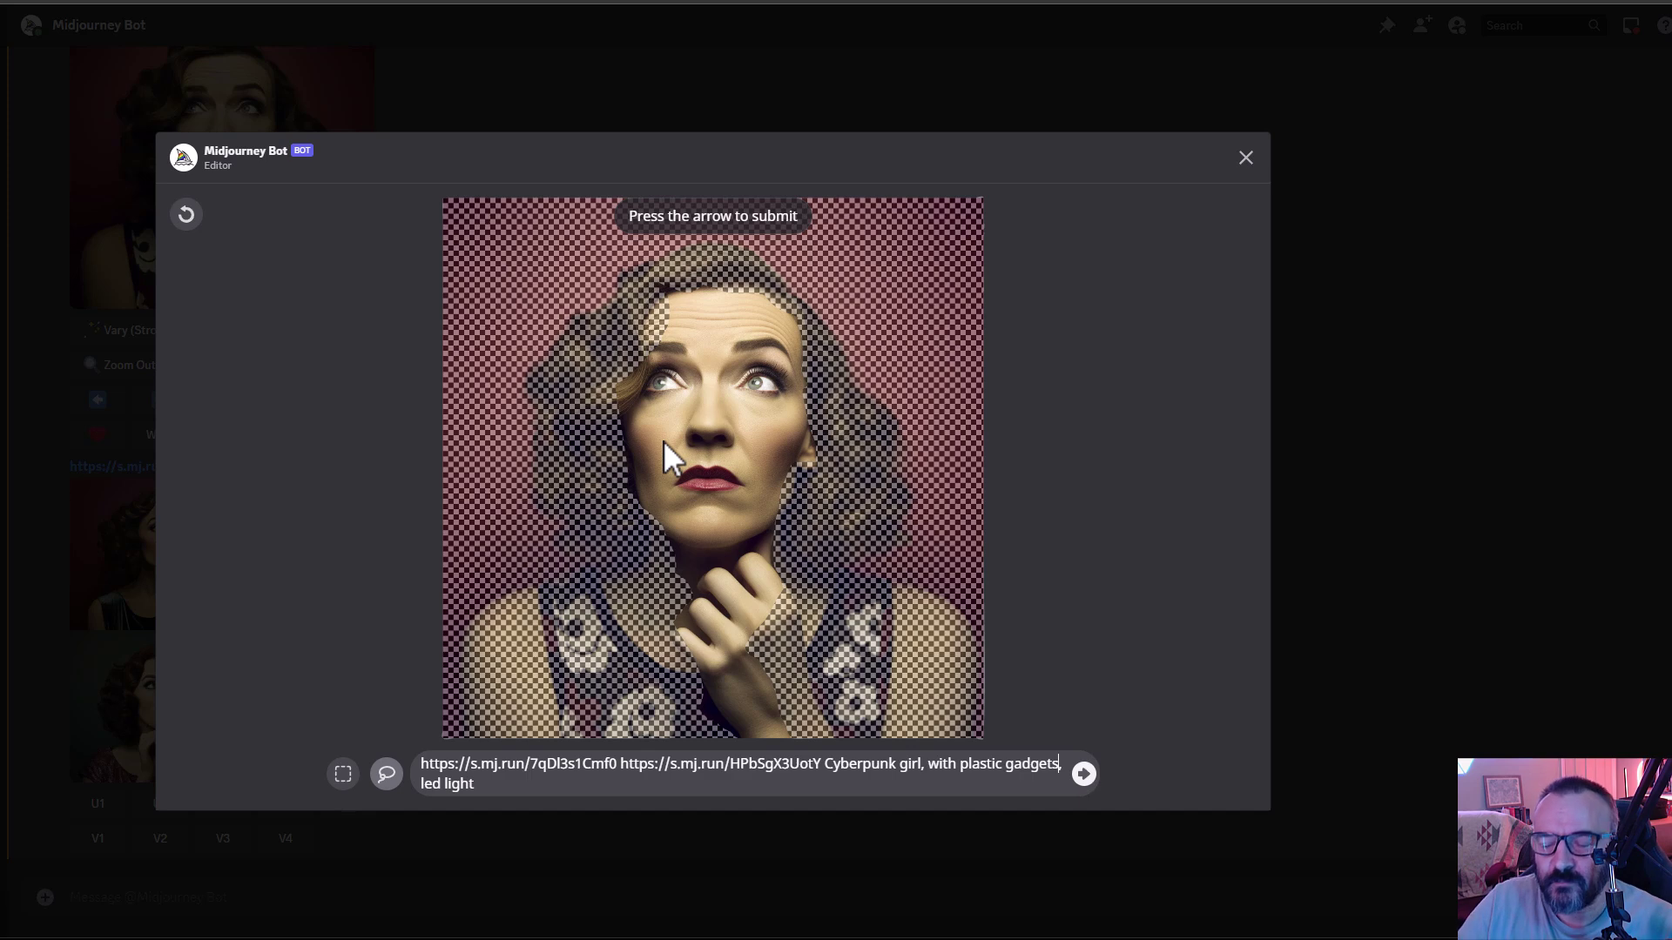
{"action": "left_click", "coordinate": [1084, 774]}
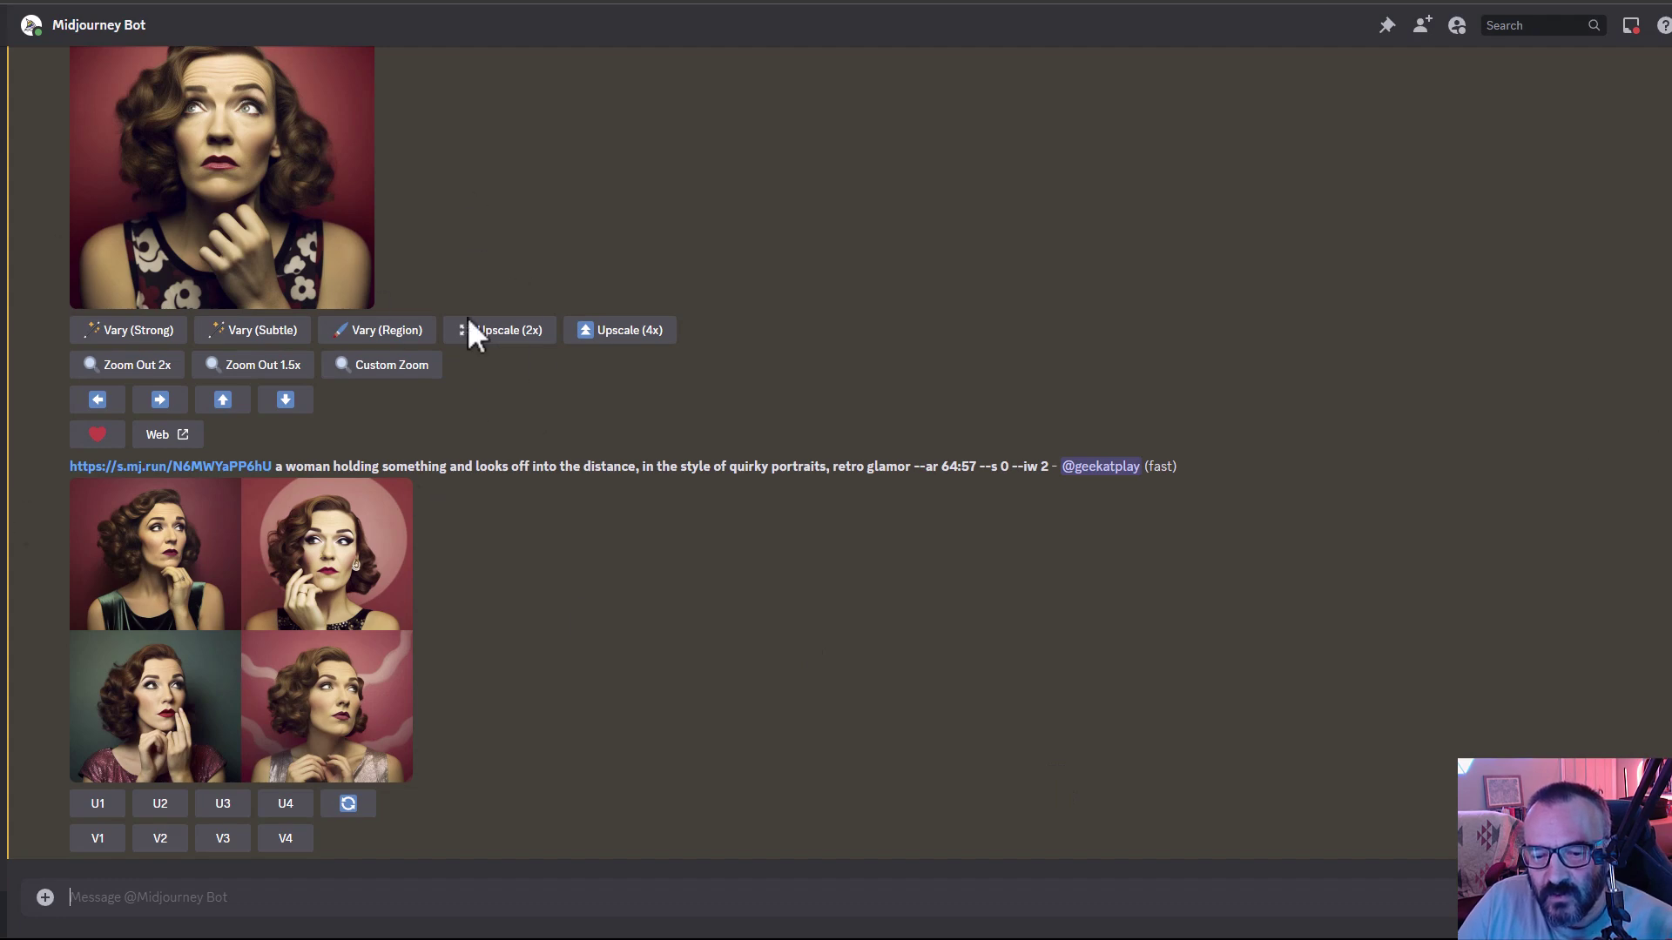
- Examine the enlarged grid generated from the "a woman holding something" prompt and compare it with the earlier blended portrait
{"action": "scroll", "coordinate": [470, 392], "scroll_direction": "up", "scroll_amount": 5}
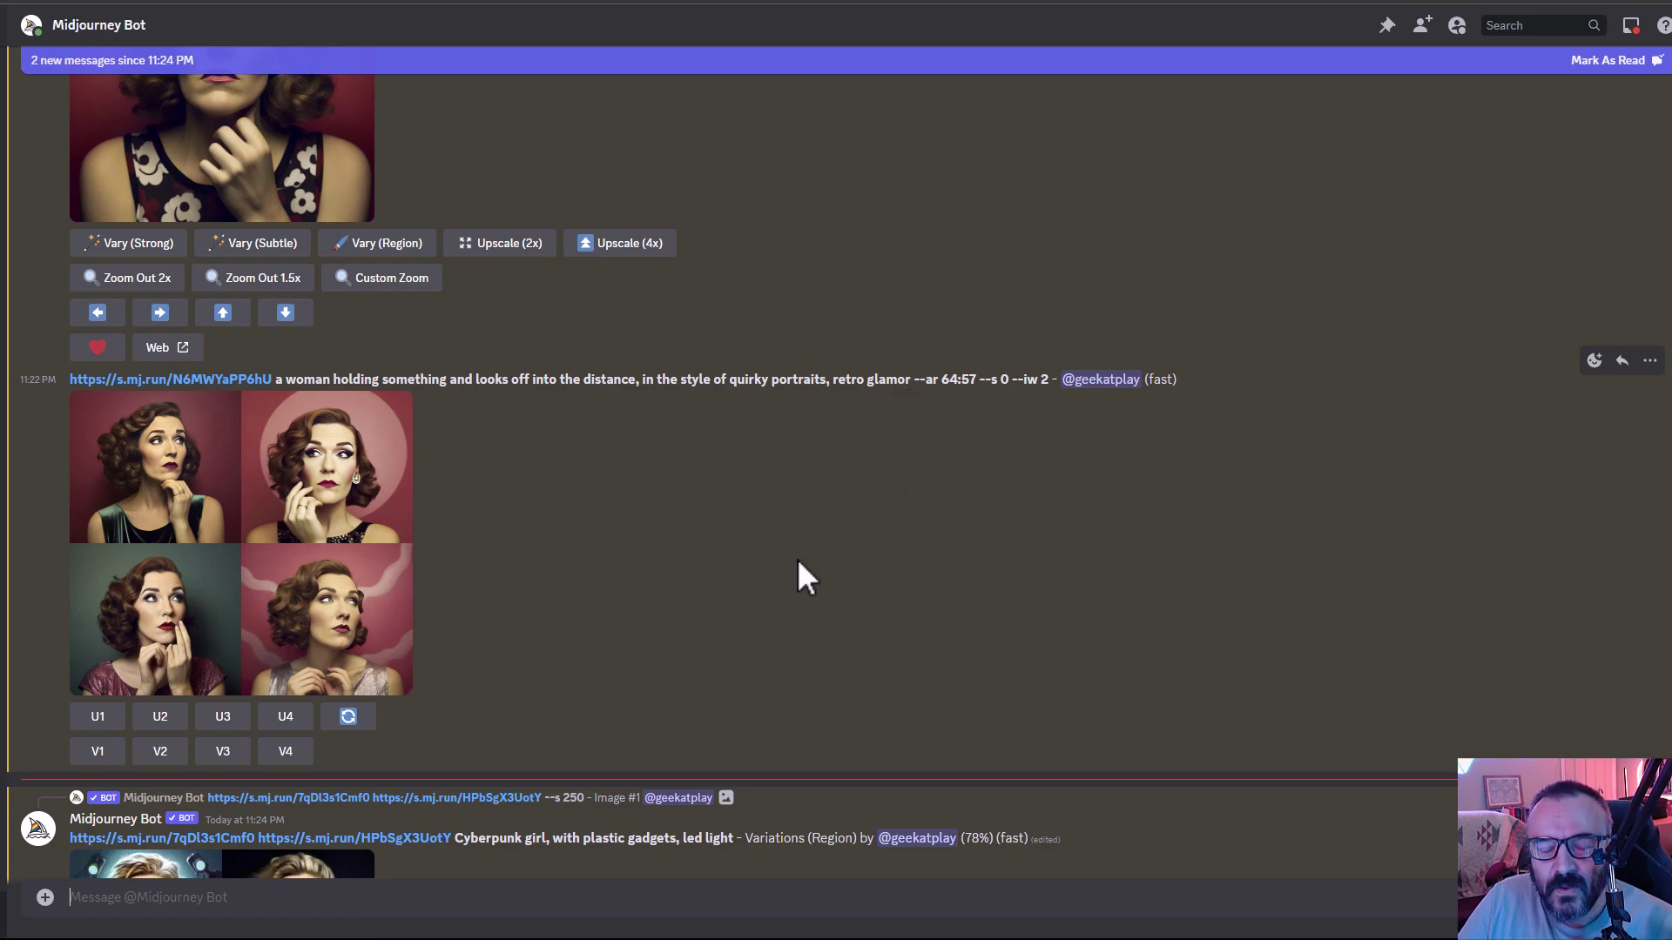
{"action": "scroll", "coordinate": [798, 565], "scroll_direction": "up", "scroll_amount": 5}
{"action": "scroll", "coordinate": [796, 557], "scroll_direction": "down", "scroll_amount": 4}
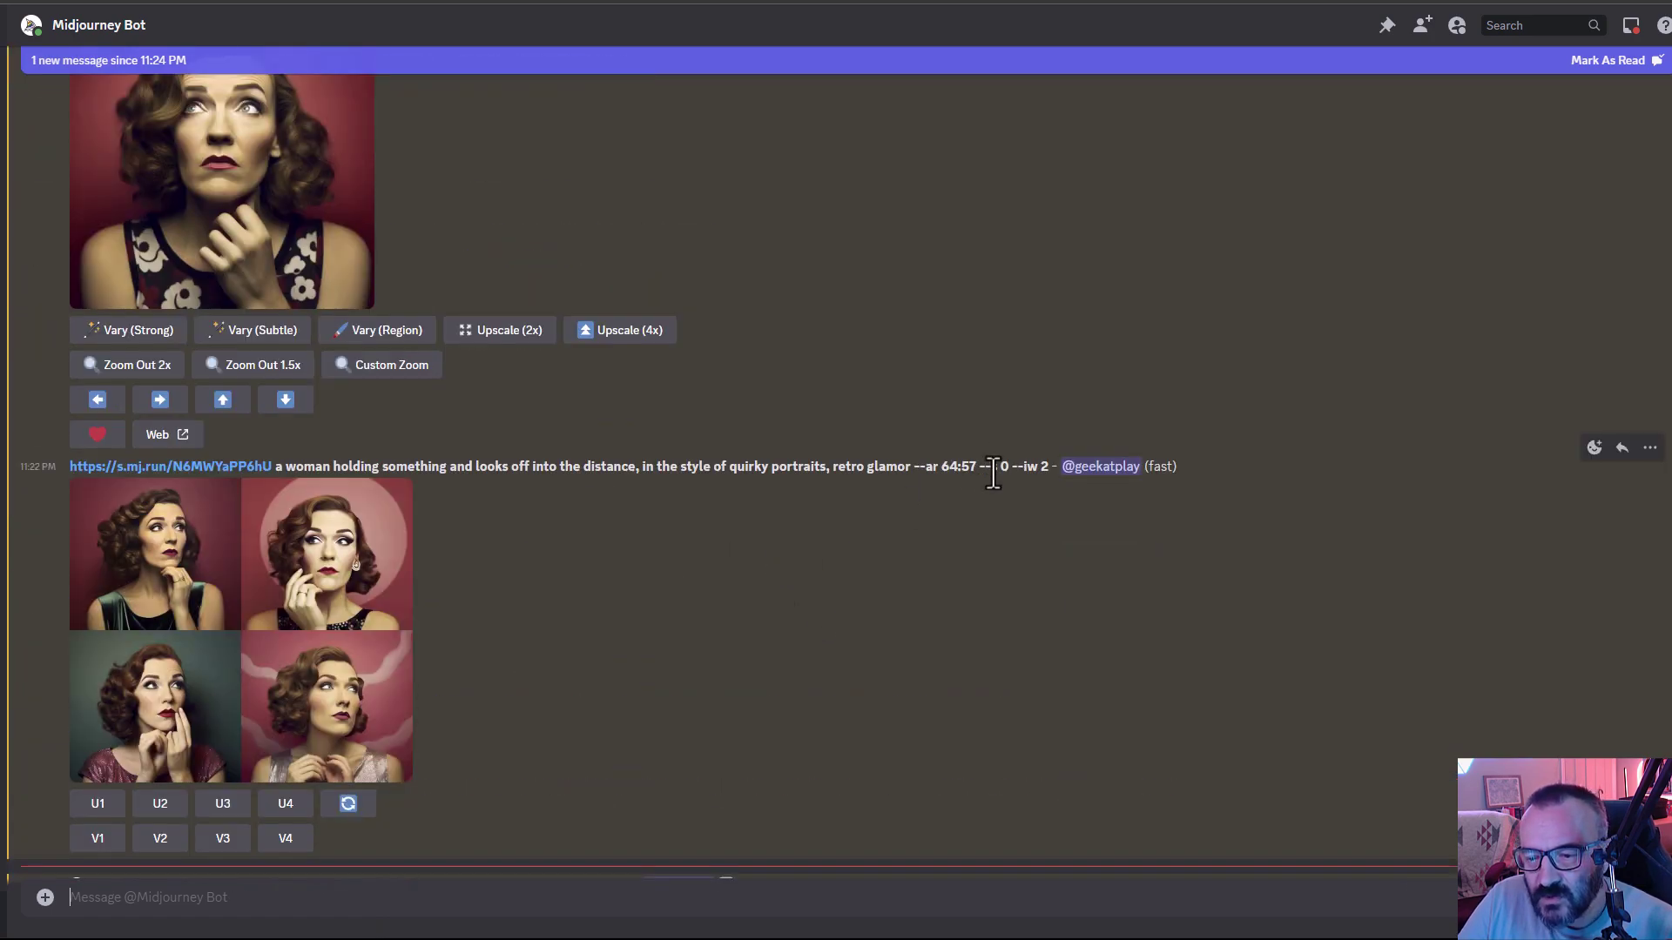
{"action": "scroll", "coordinate": [697, 583], "scroll_direction": "down", "scroll_amount": 2}
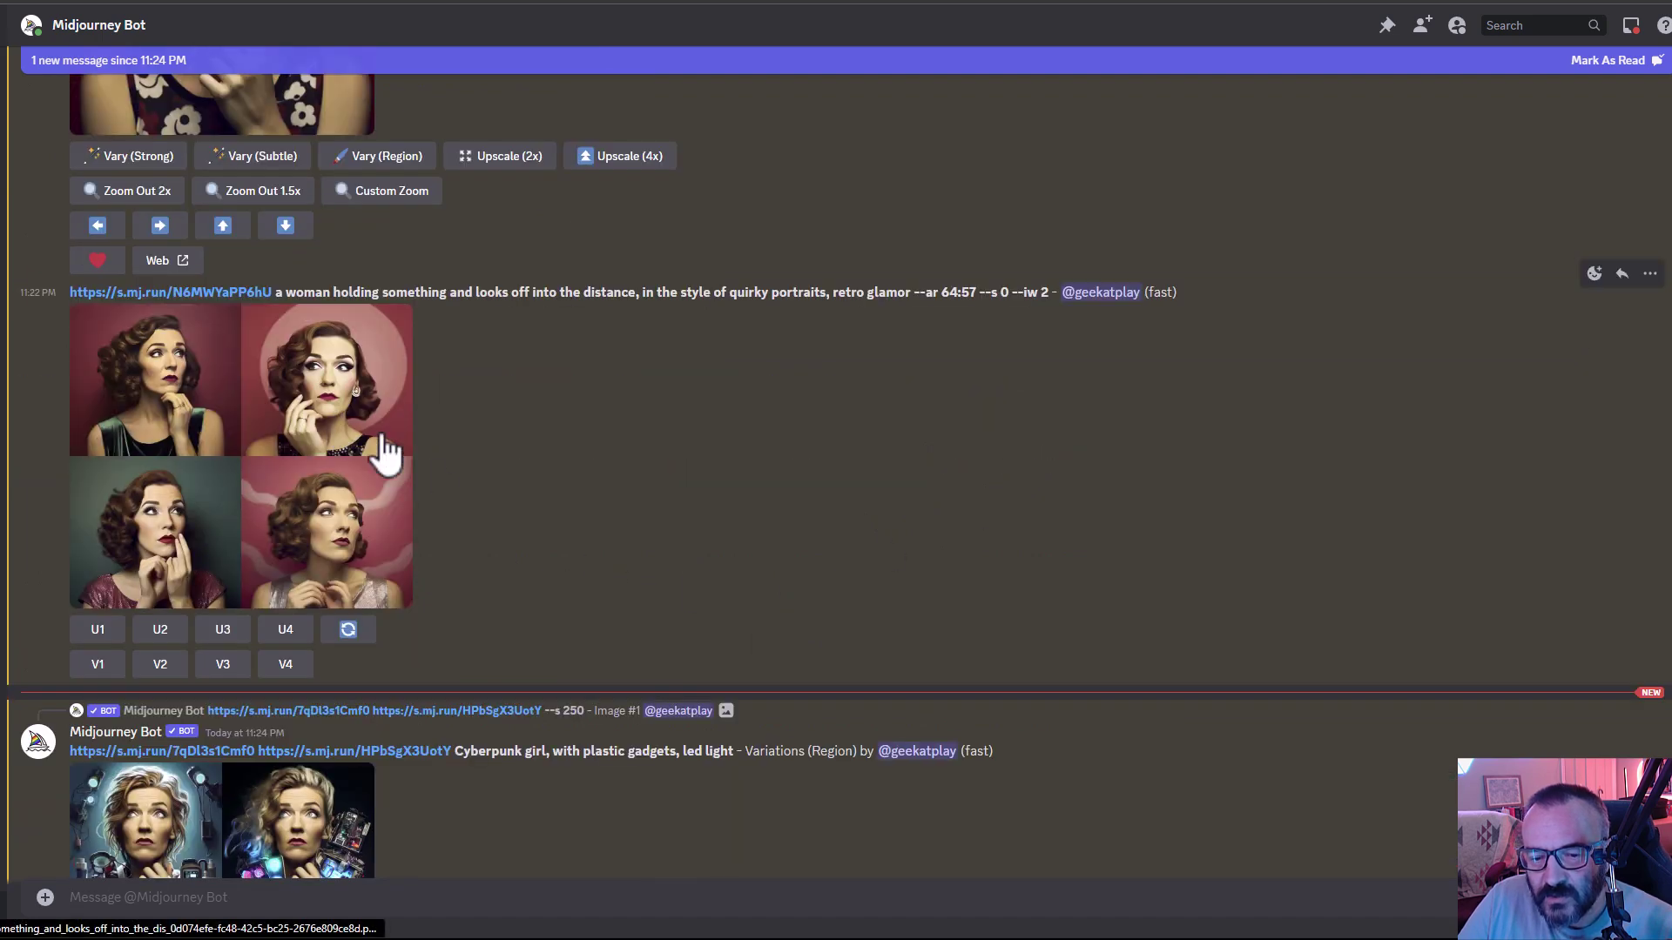
{"action": "left_click", "coordinate": [343, 433]}
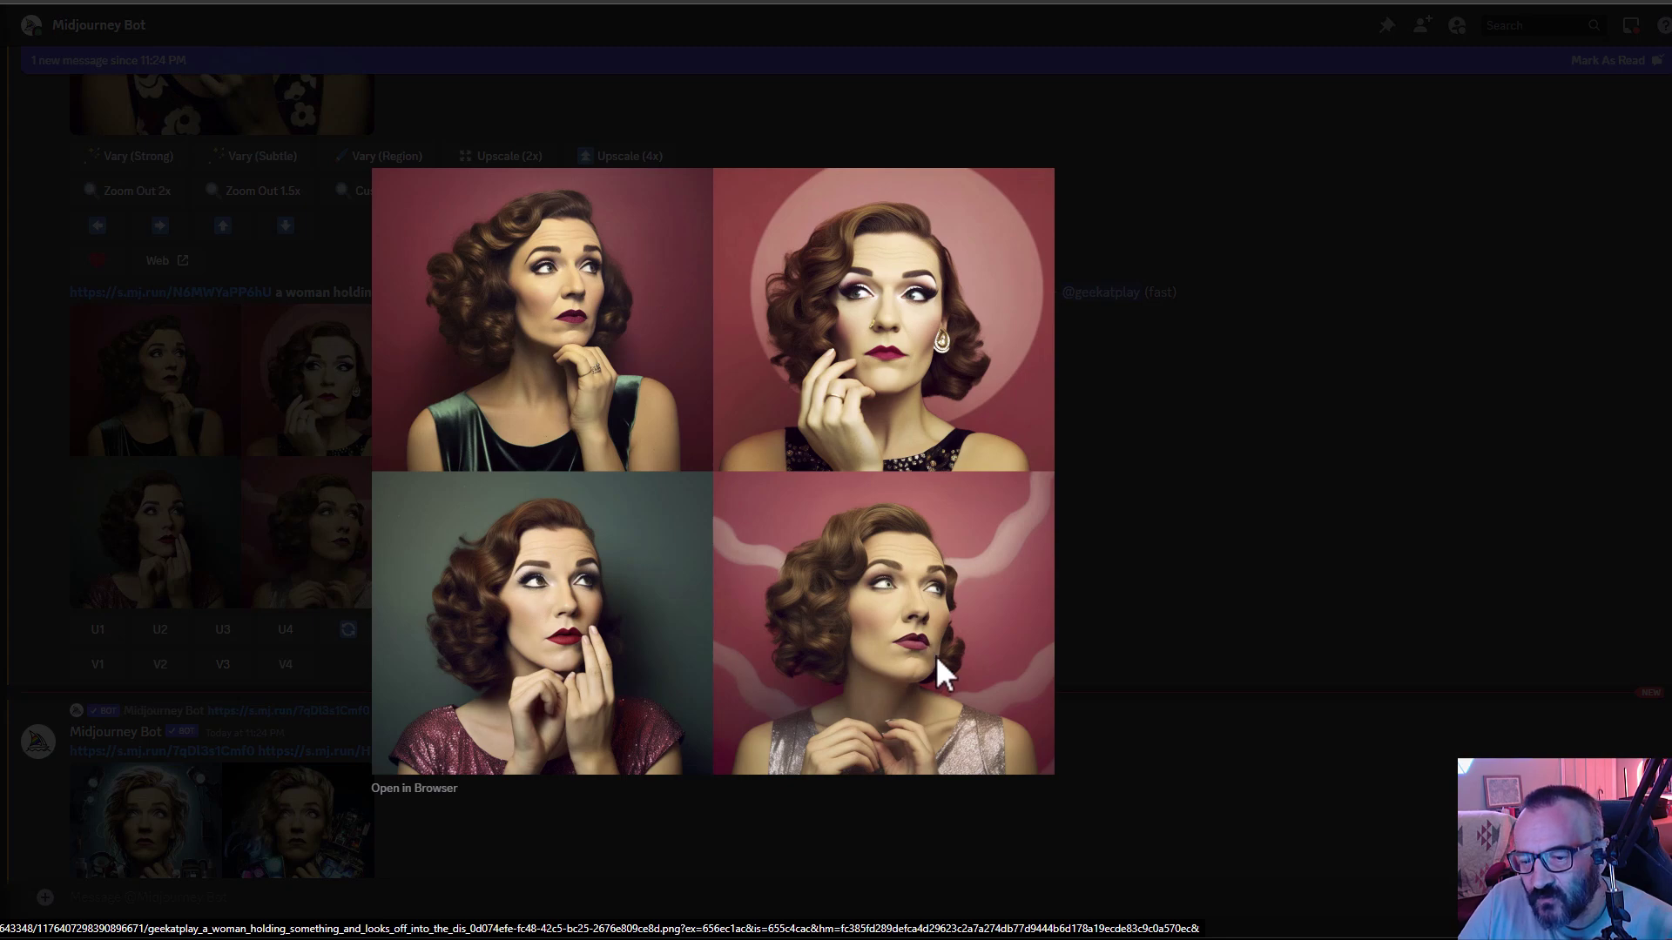
{"action": "left_click", "coordinate": [1272, 507]}
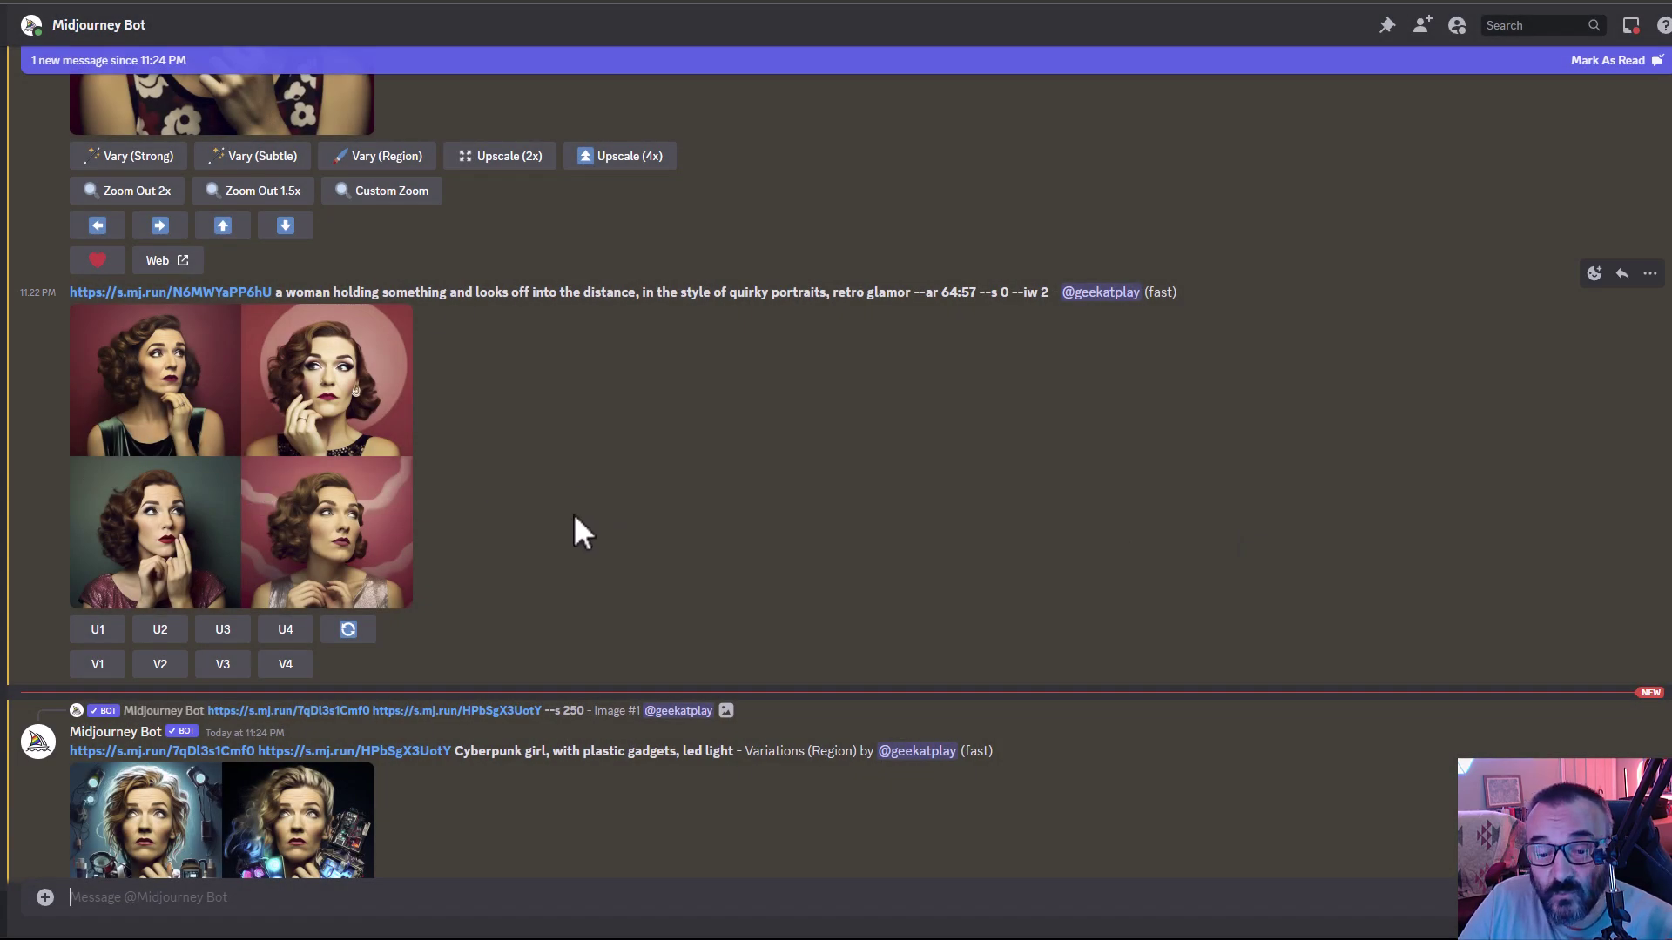
- Inspect the "Cyberpunk girl" region variation grid enlarged and upscale its first image
{"action": "scroll", "coordinate": [579, 521], "scroll_direction": "down", "scroll_amount": 3}
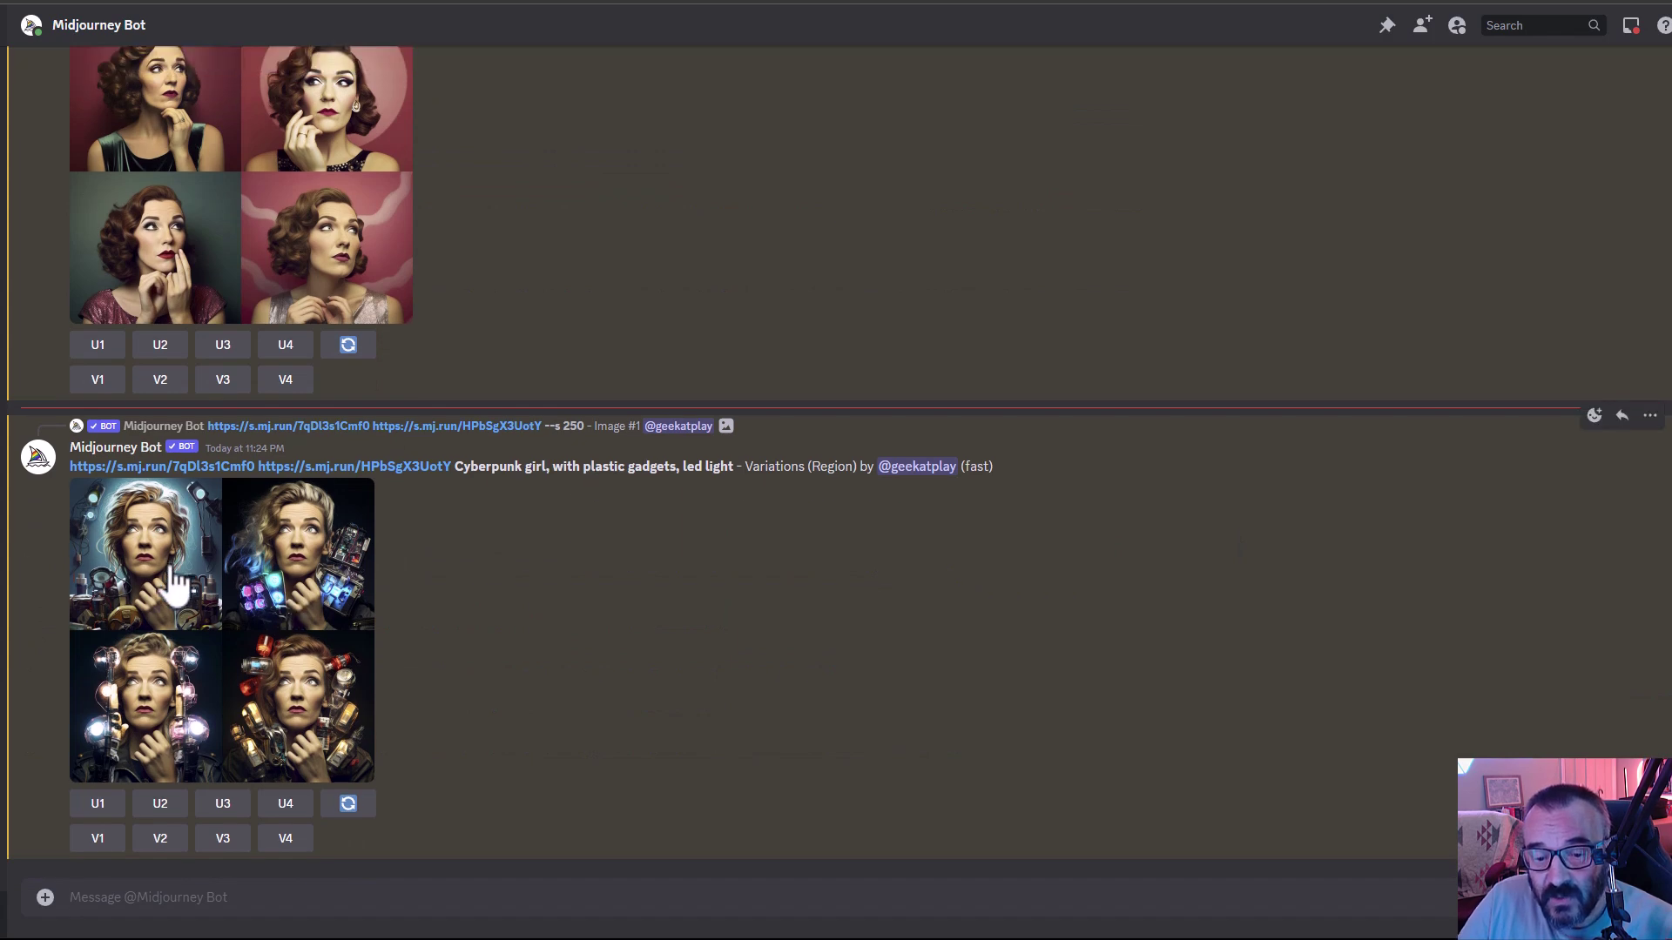
{"action": "left_click", "coordinate": [177, 579]}
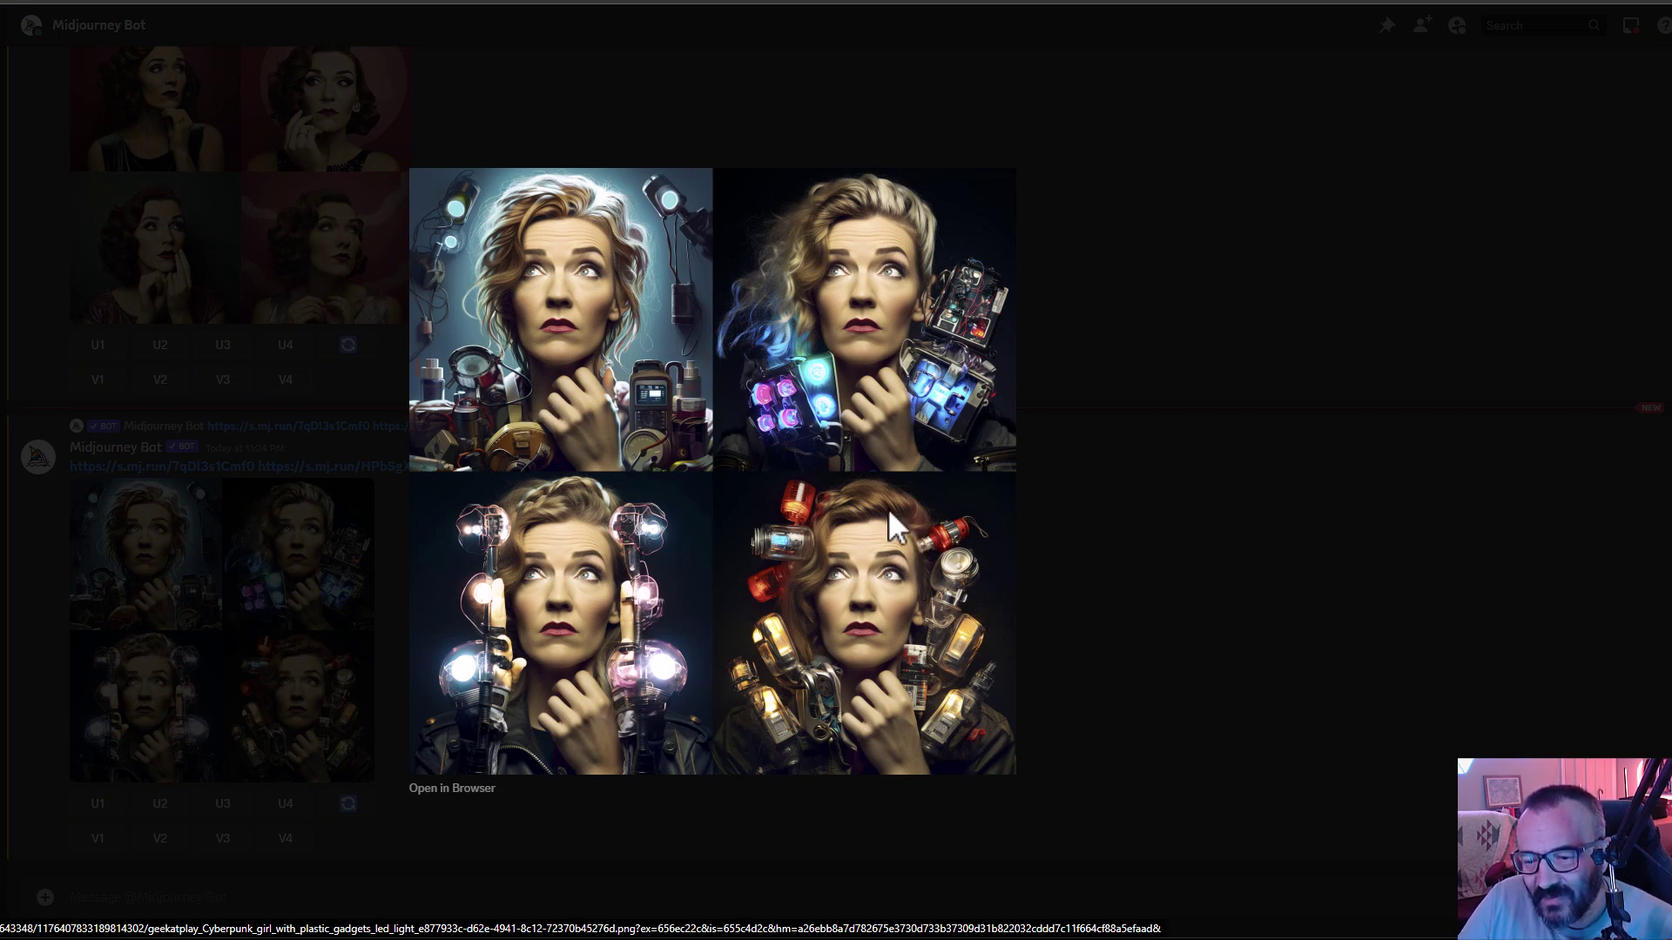
{"action": "left_click", "coordinate": [1140, 489]}
{"action": "left_click", "coordinate": [96, 803]}
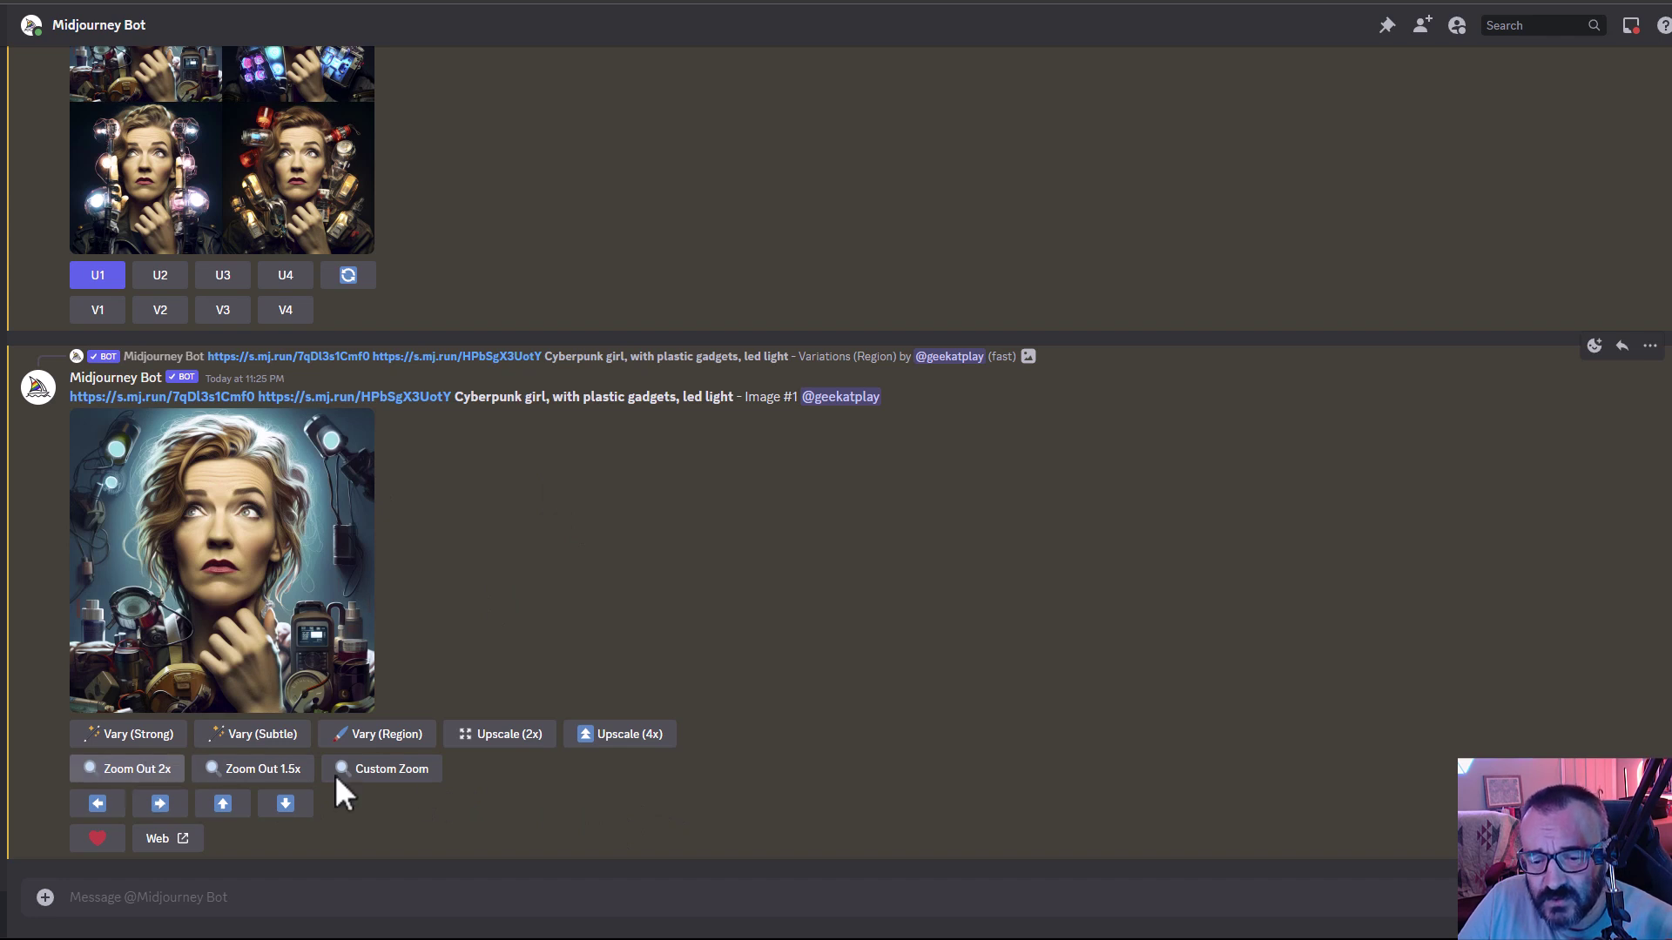
- Generate a Zoom Out 2x and a Pan Down version of the upscaled cyberpunk portrait, using the same prompt
{"action": "left_click", "coordinate": [155, 774]}
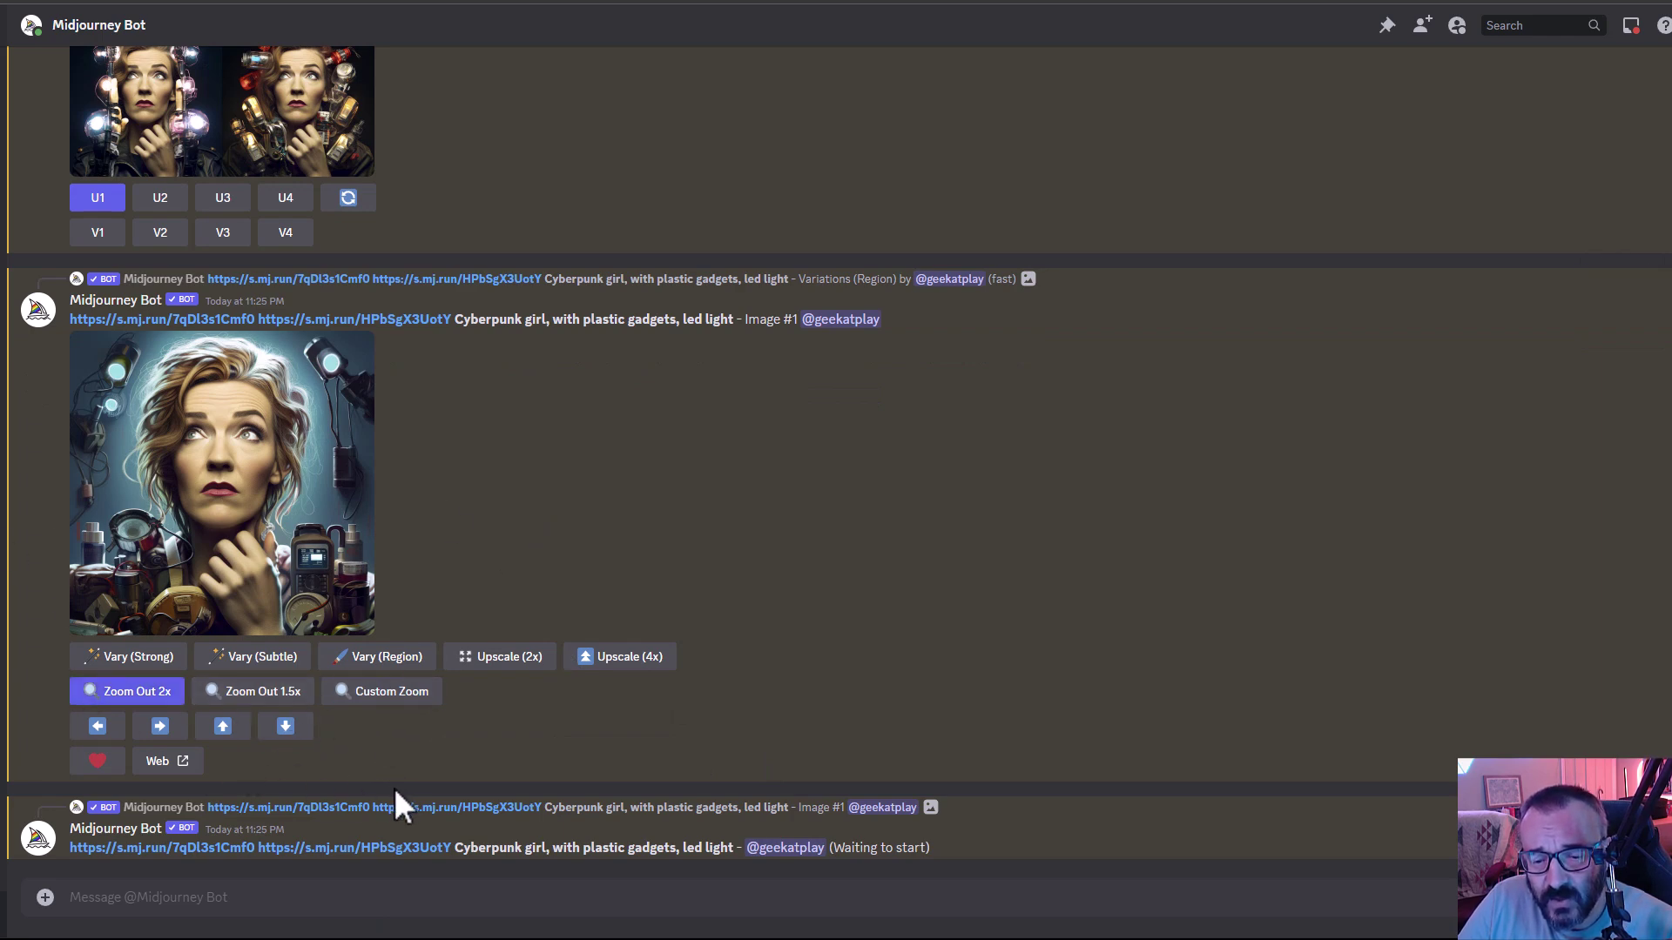
{"action": "left_click", "coordinate": [286, 727]}
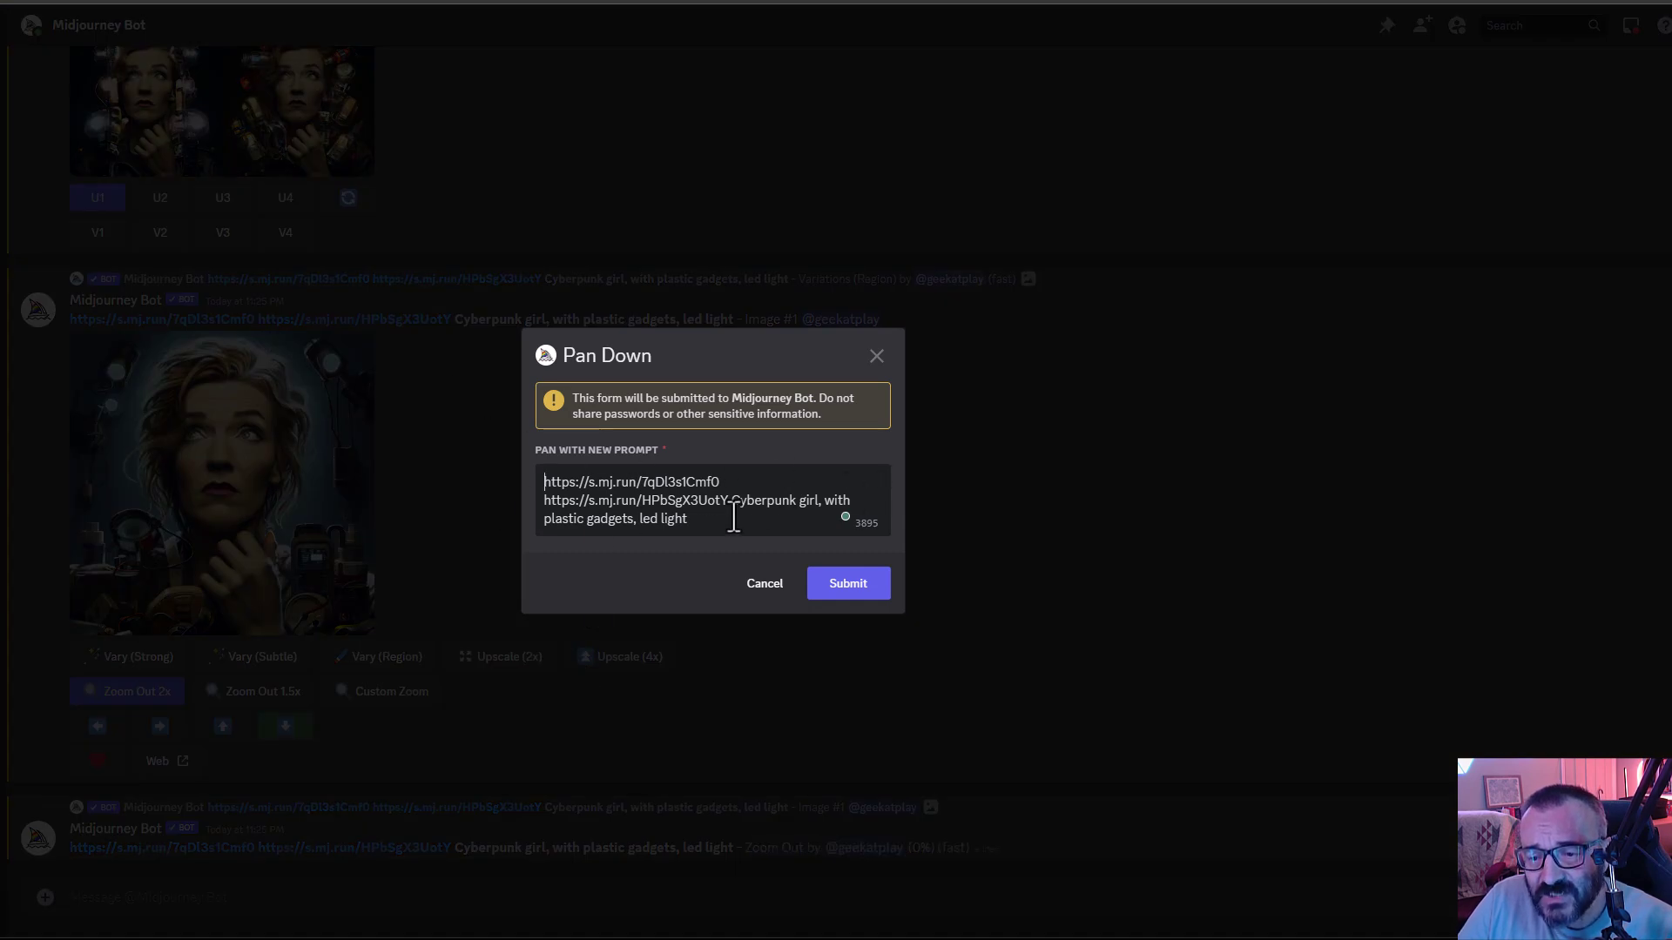
{"action": "left_click", "coordinate": [855, 592]}
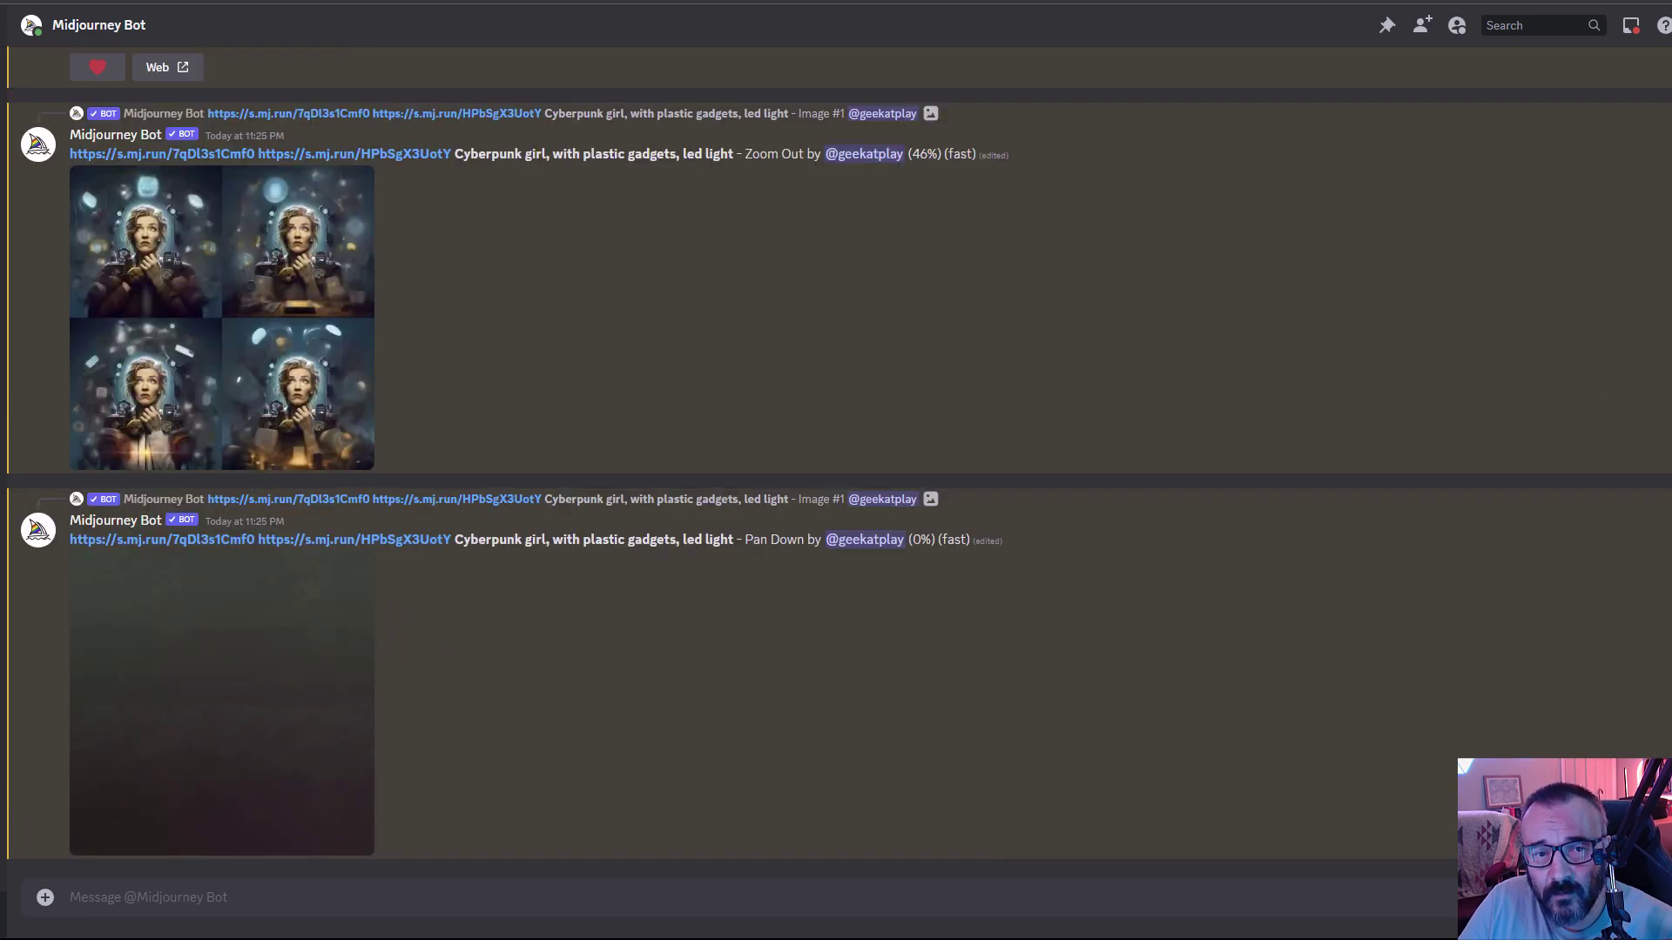
- Examine the Zoom Out and Pan Down result grids of the cyberpunk portrait enlarged
{"action": "left_click", "coordinate": [194, 566]}
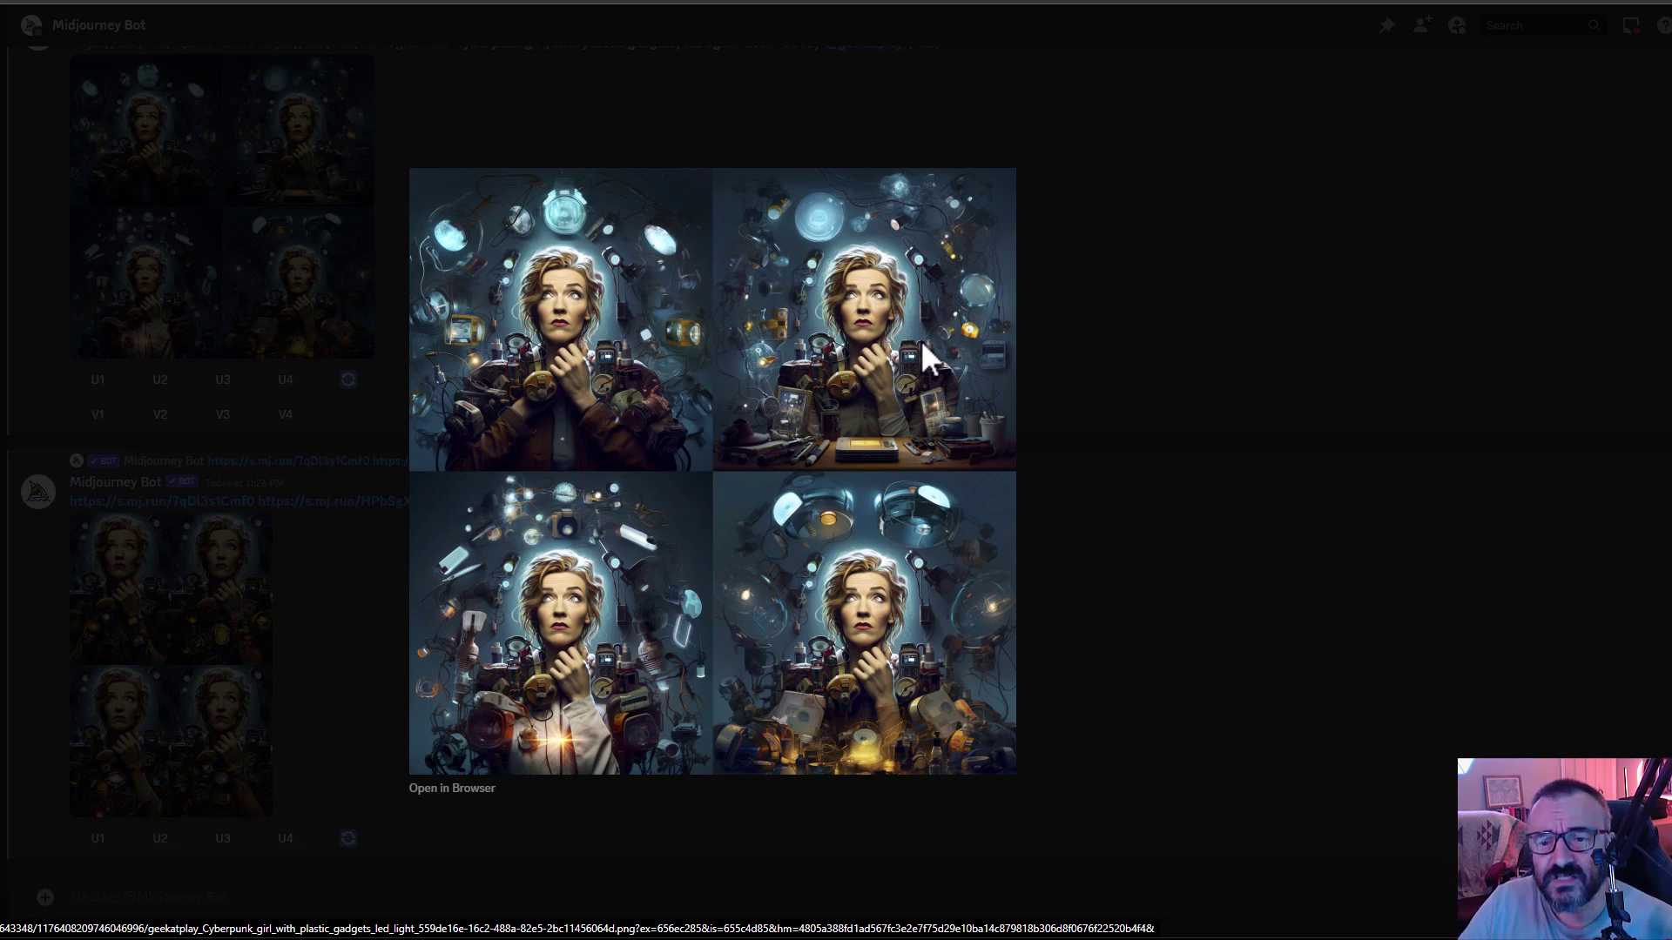
{"action": "left_click", "coordinate": [1124, 344]}
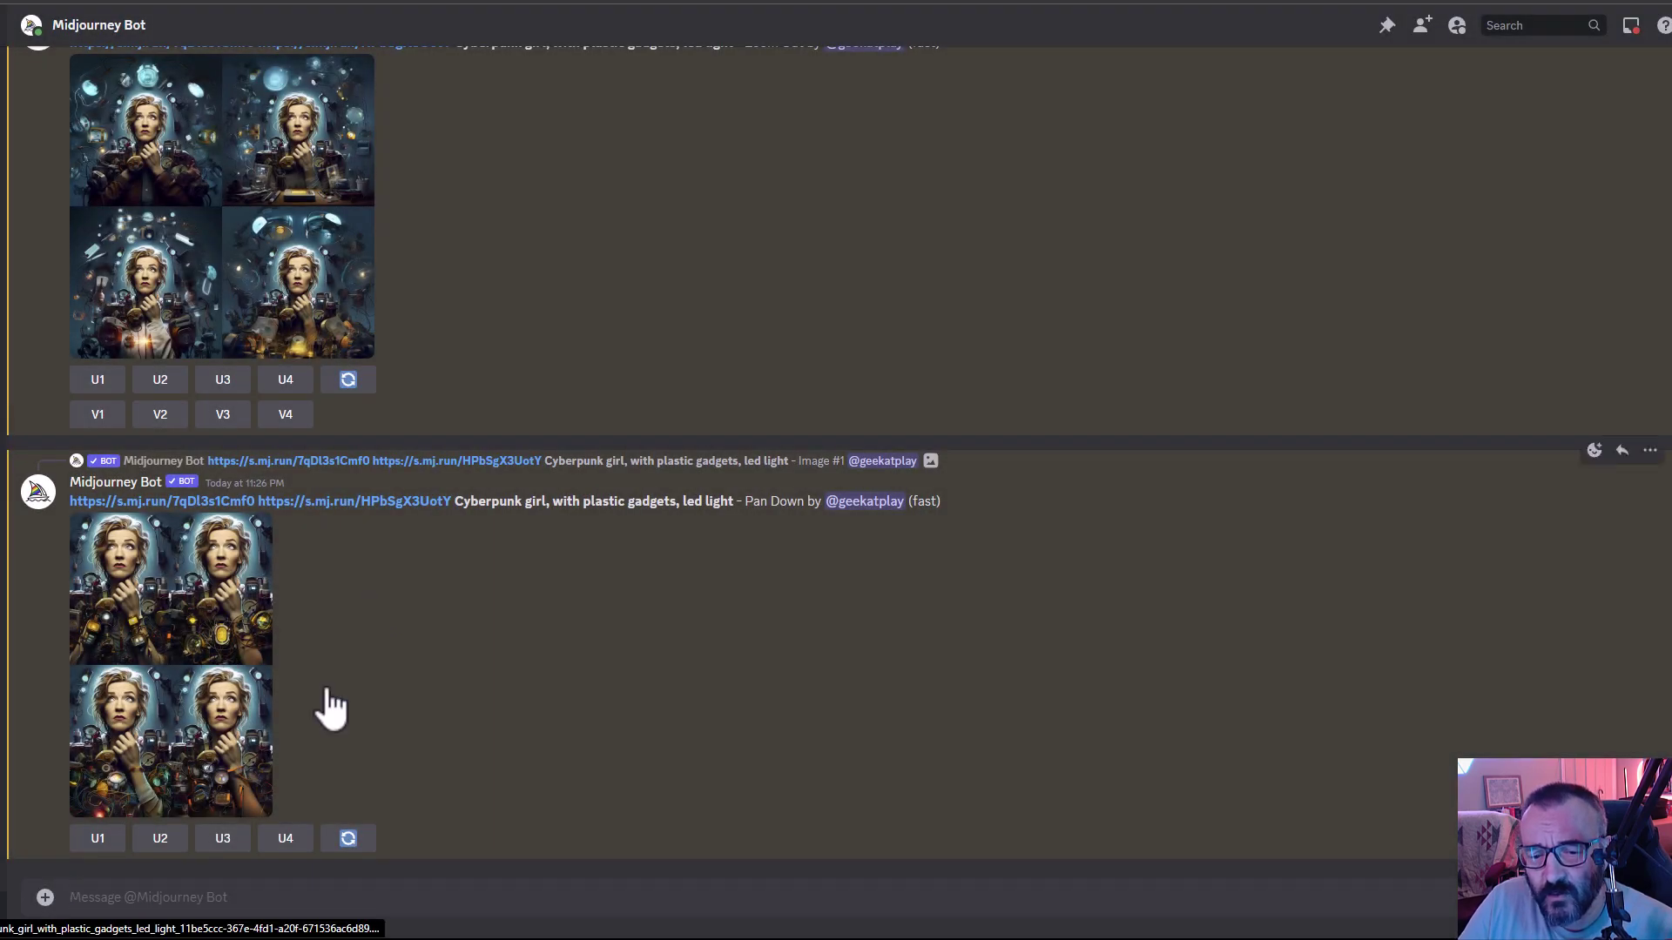
{"action": "left_click", "coordinate": [210, 655]}
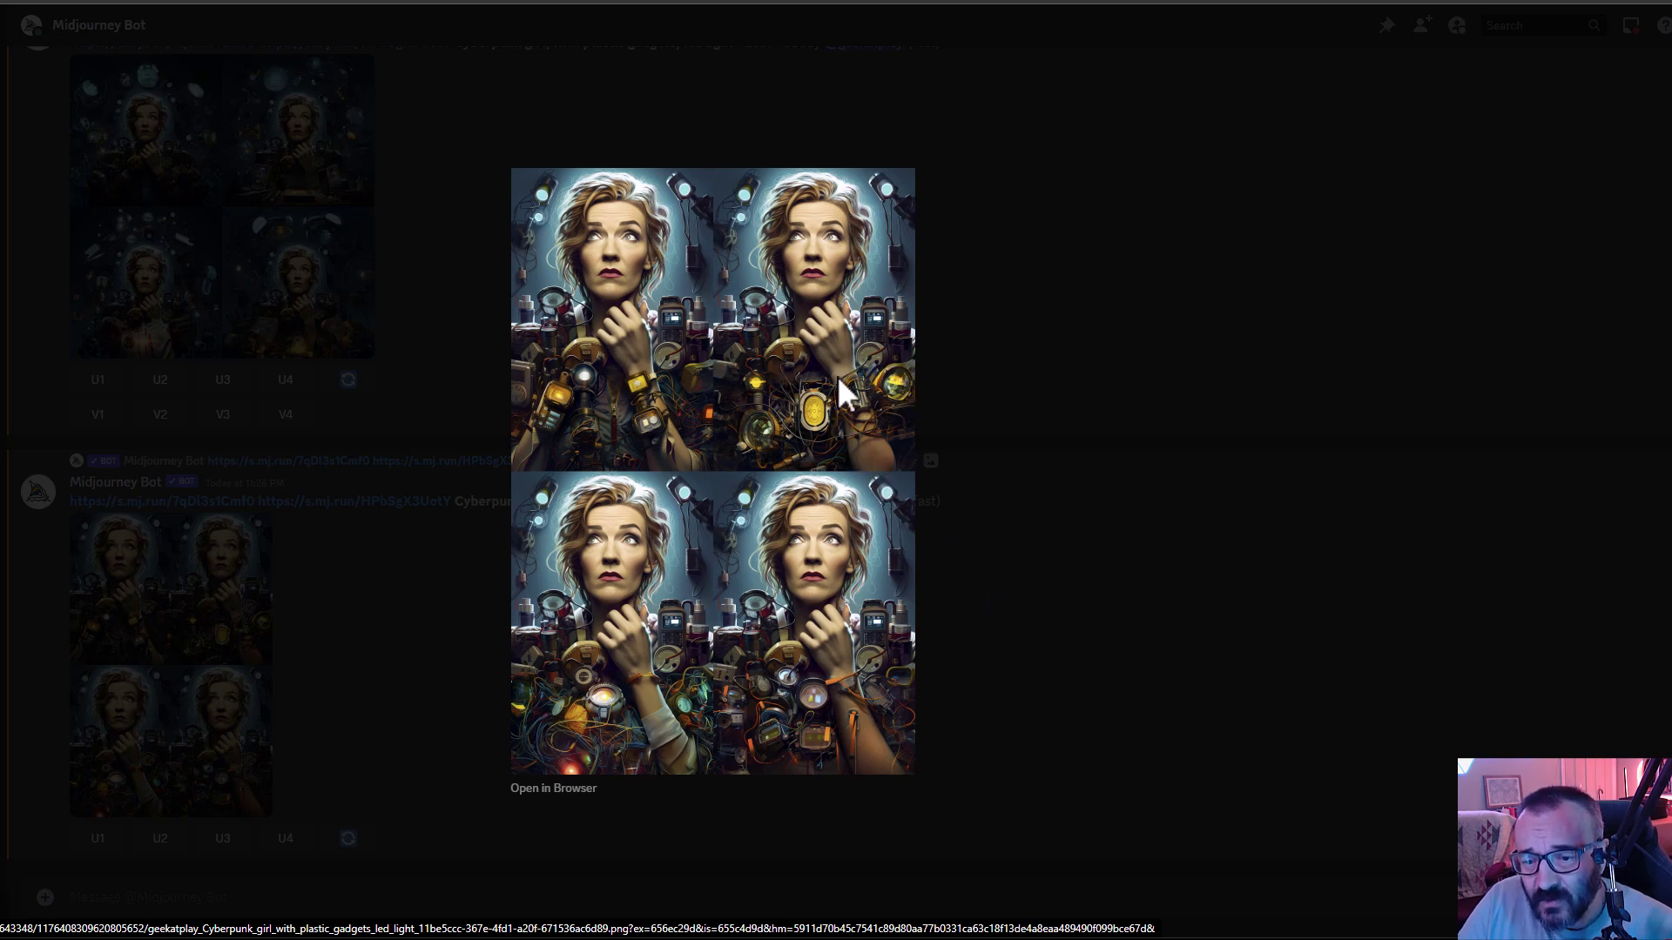
{"action": "left_click", "coordinate": [1010, 449]}
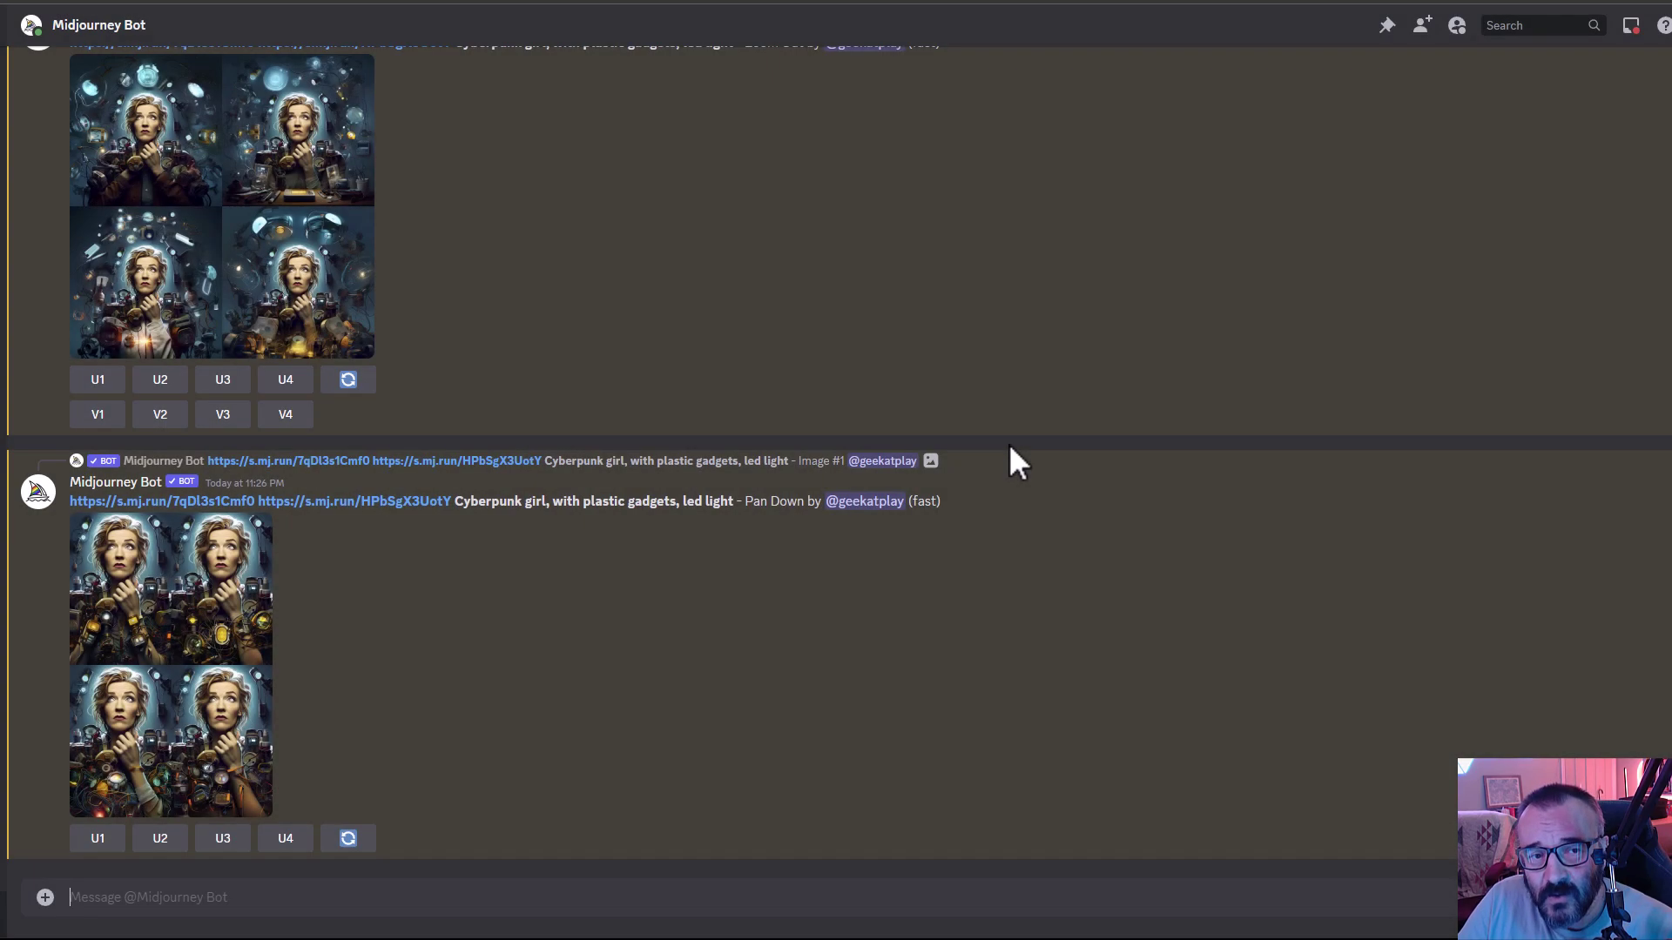